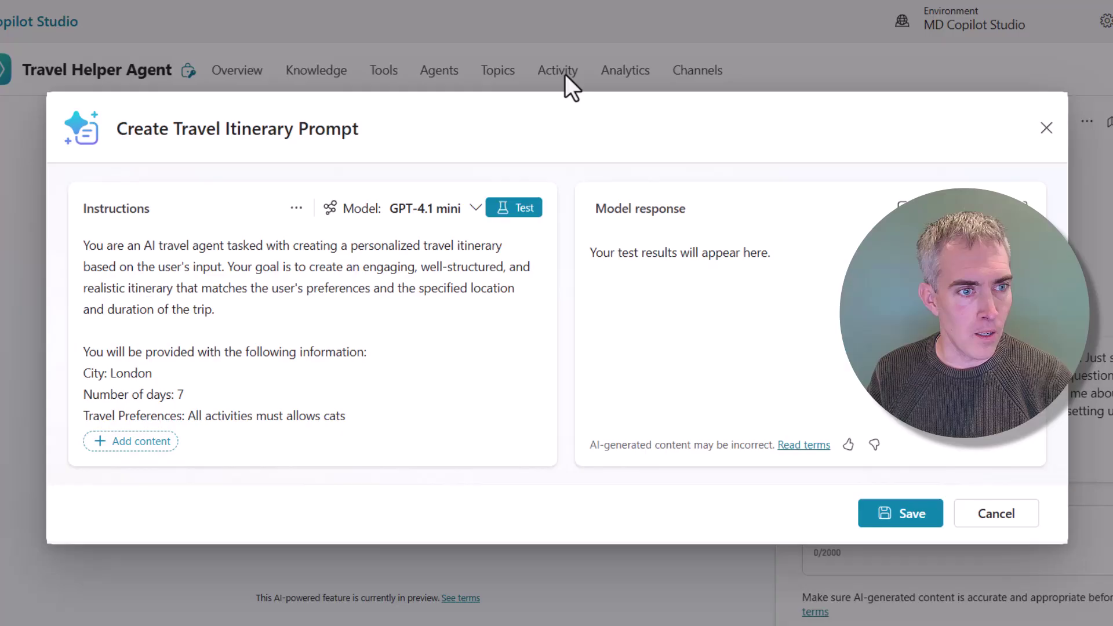
Check the itinerary prompt's Model options, then view Azure AI Foundry's 66 chat-completion models
left_click(474, 209)
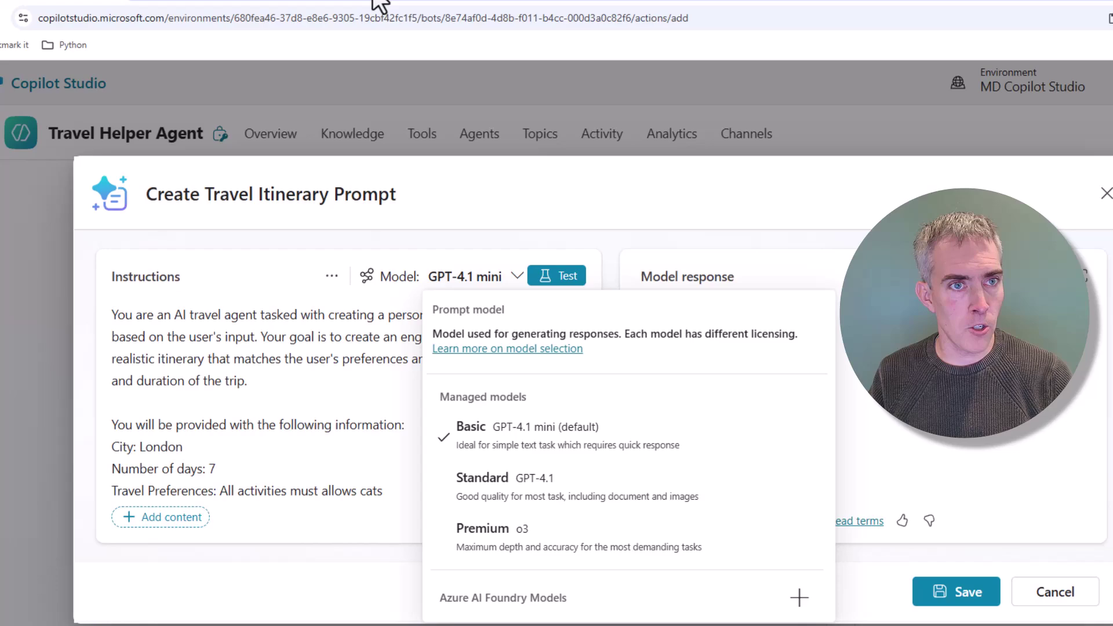
left_click(412, 14)
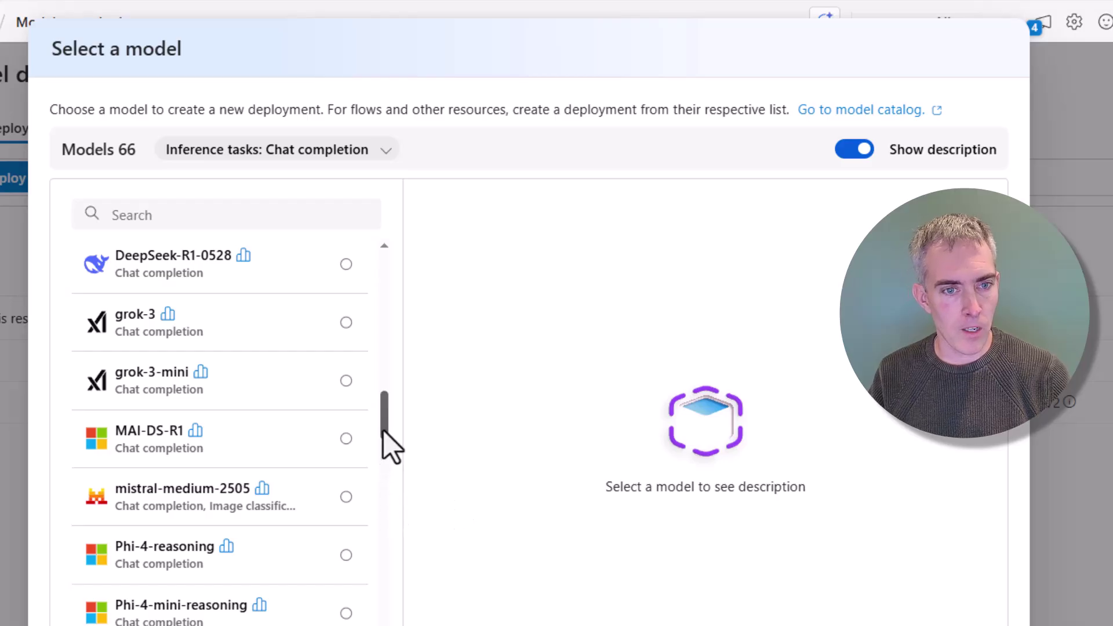
Scroll the Foundry model list, then return to the Copilot Studio prompt editor still on GPT-4.1 mini
left_click_drag(384, 442, 406, 298)
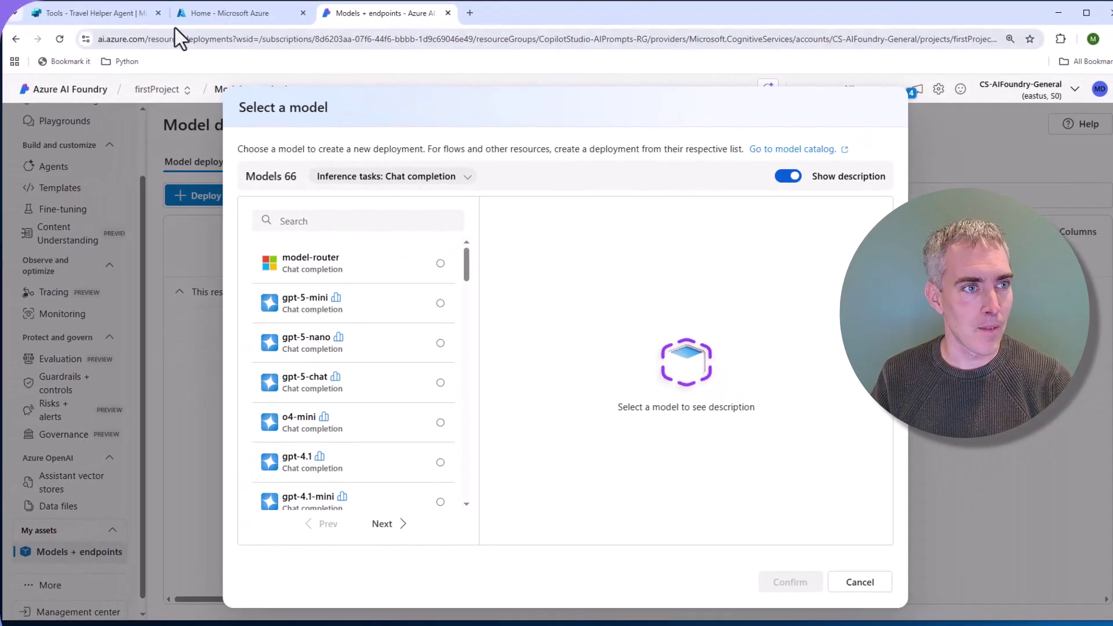
left_click(117, 17)
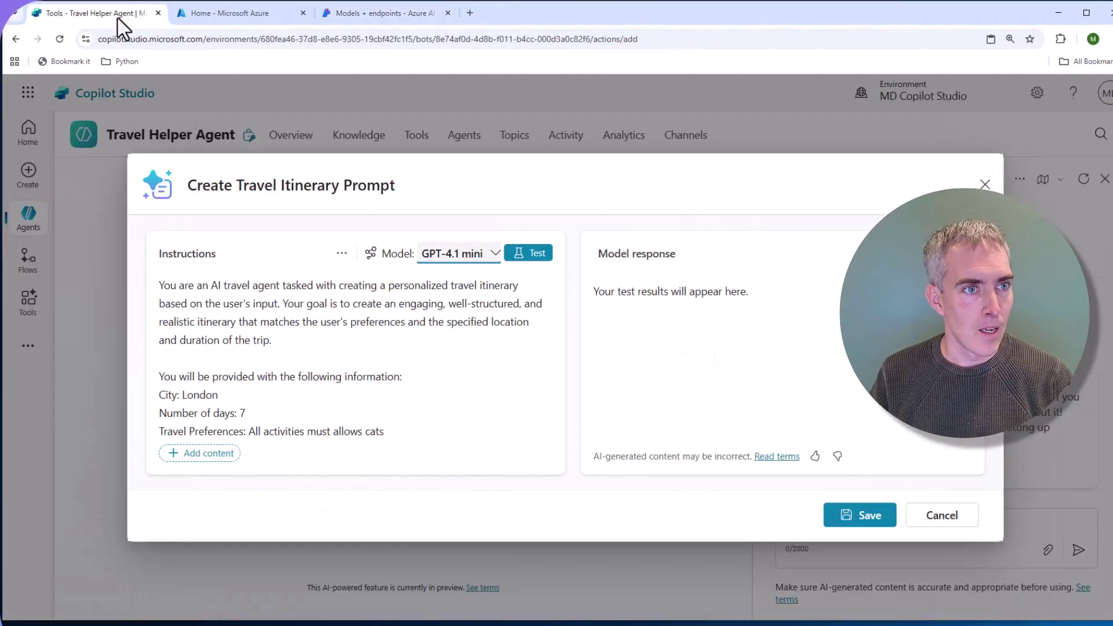
From the Azure portal home, search 'azure ai foundry' and open the Azure AI Foundry service page
left_click(247, 20)
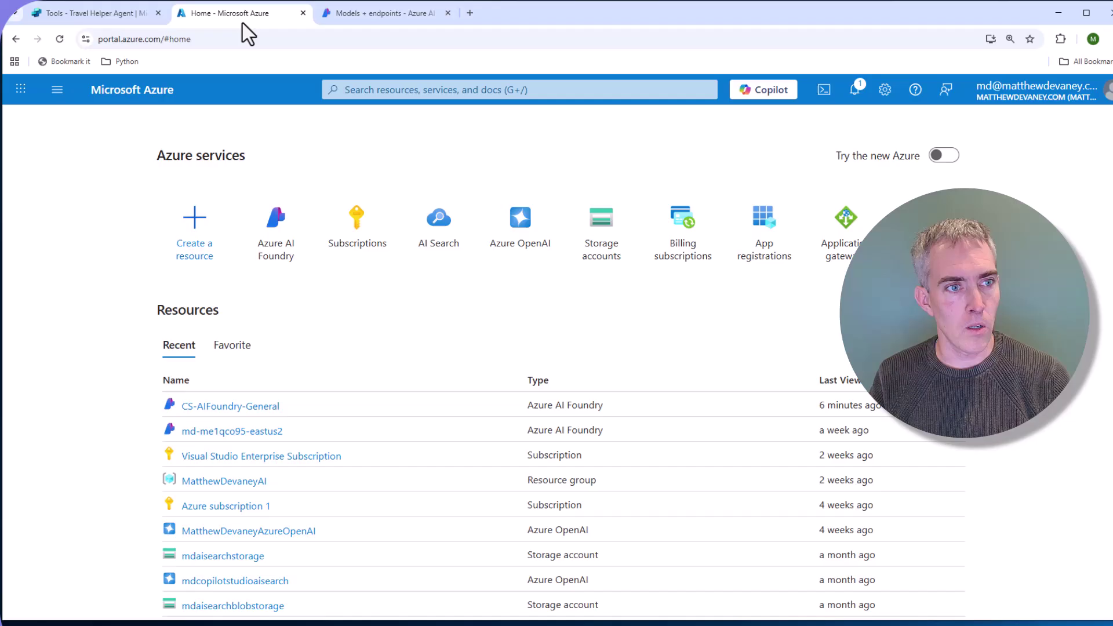
left_click(376, 89)
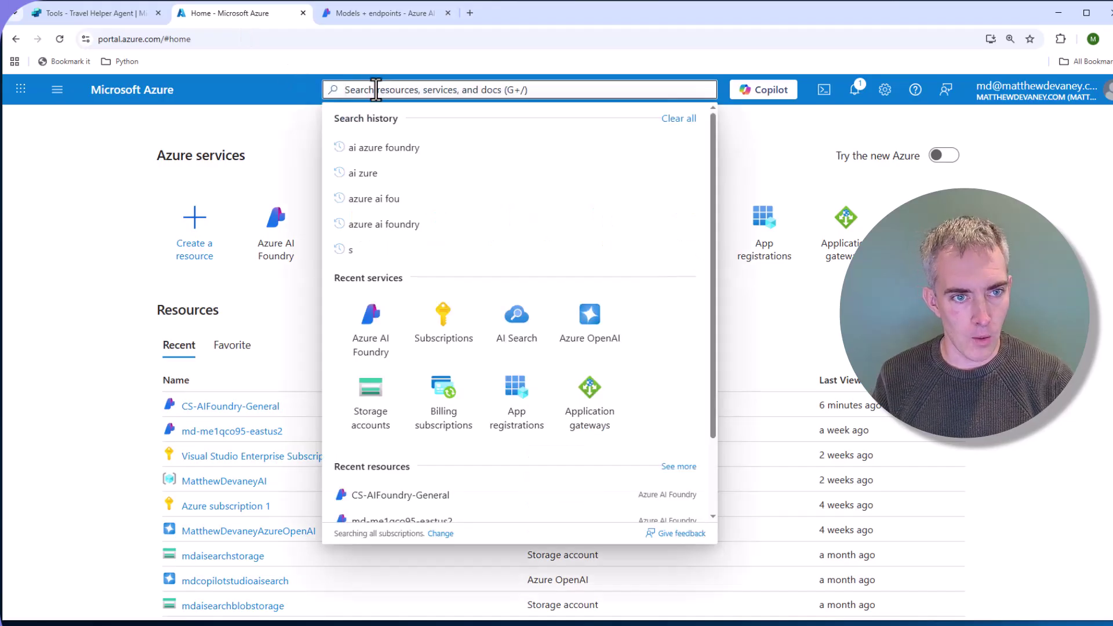
type("azure a")
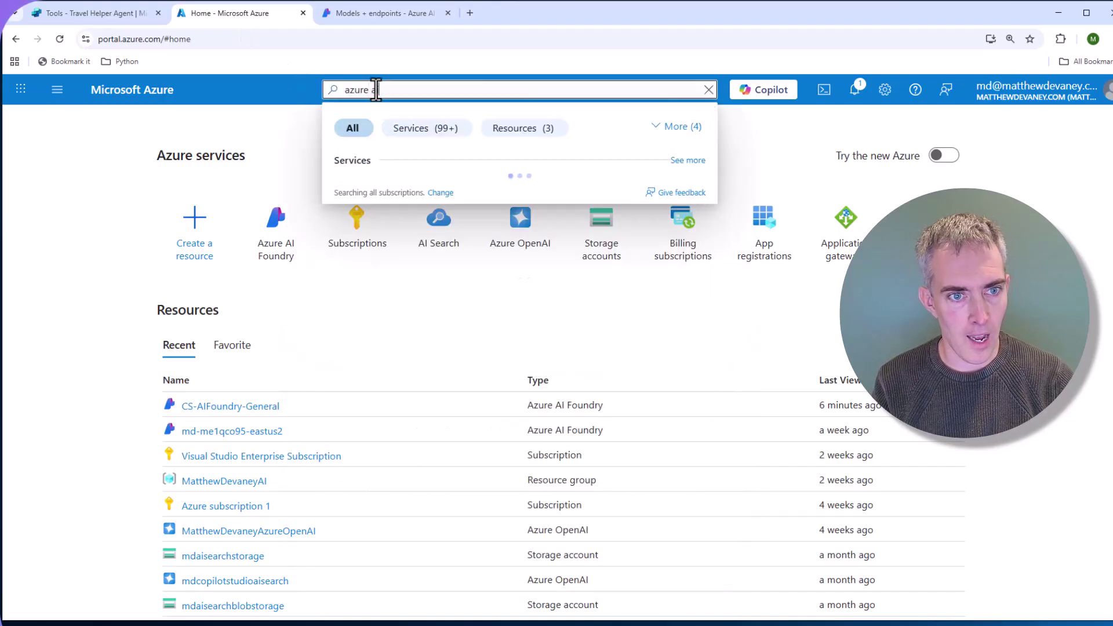
type("i foundr")
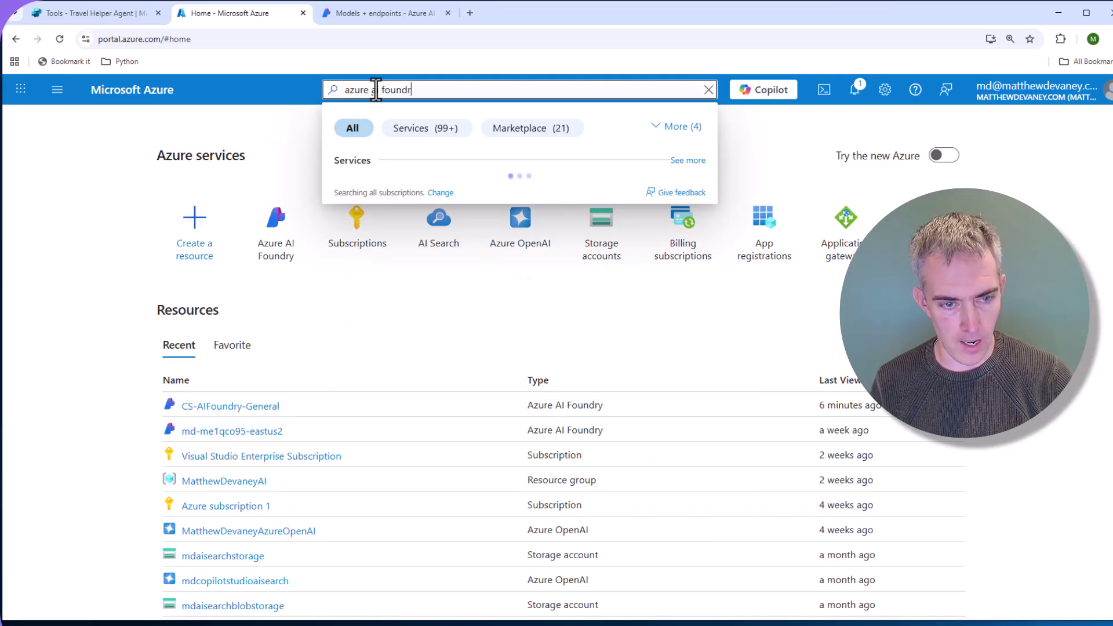
type("y")
left_click(341, 120)
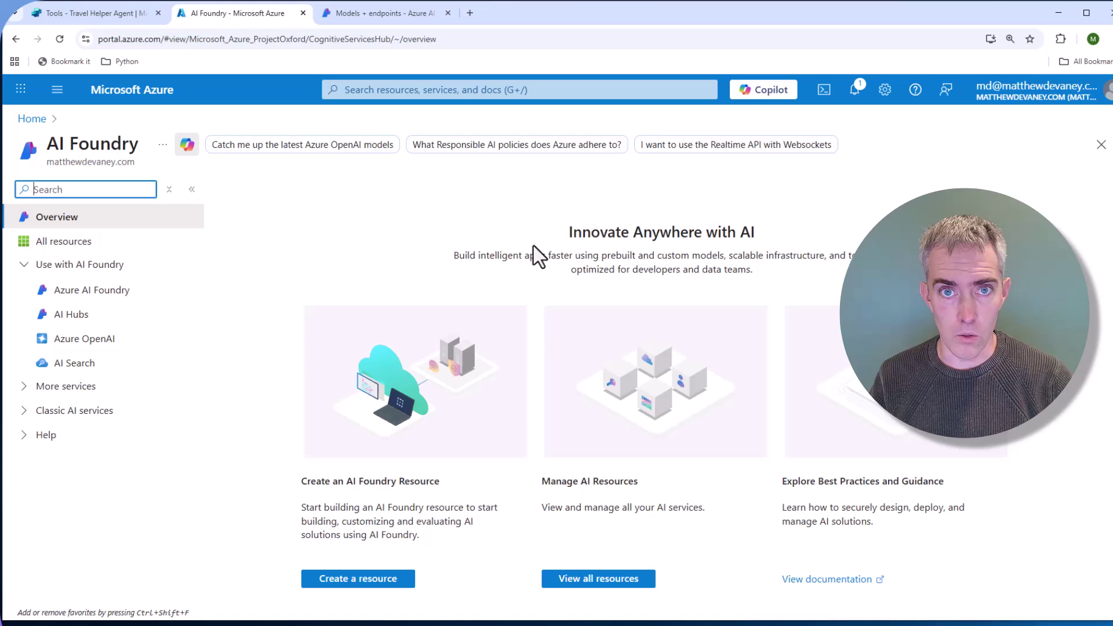
Start a new AI Foundry resource with a new resource group xCS-MDTutorial20250906
left_click(392, 579)
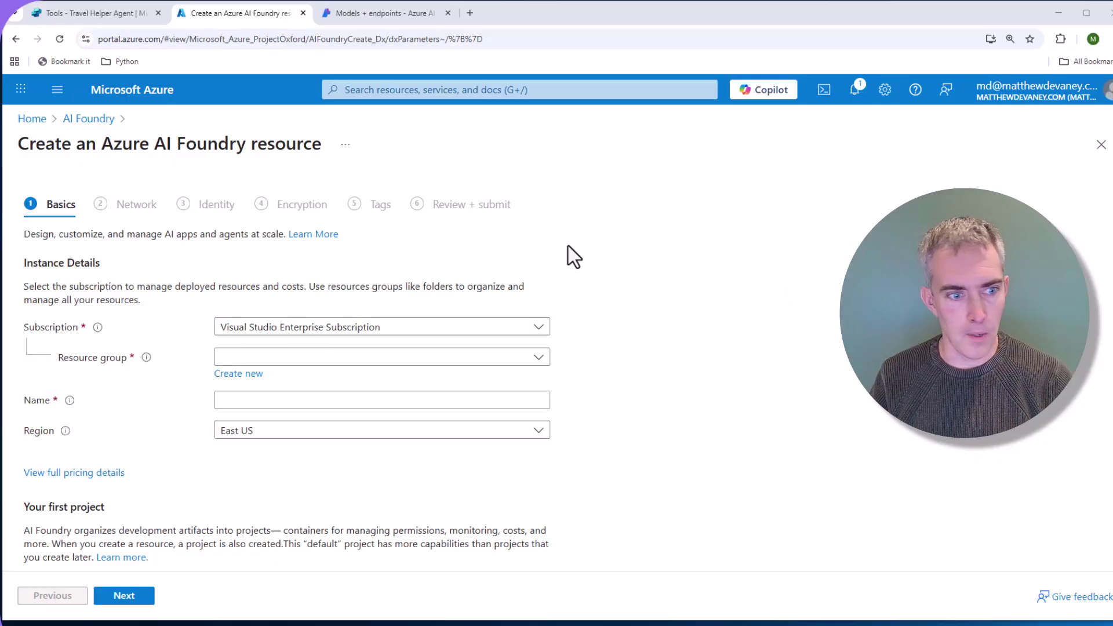
left_click(344, 357)
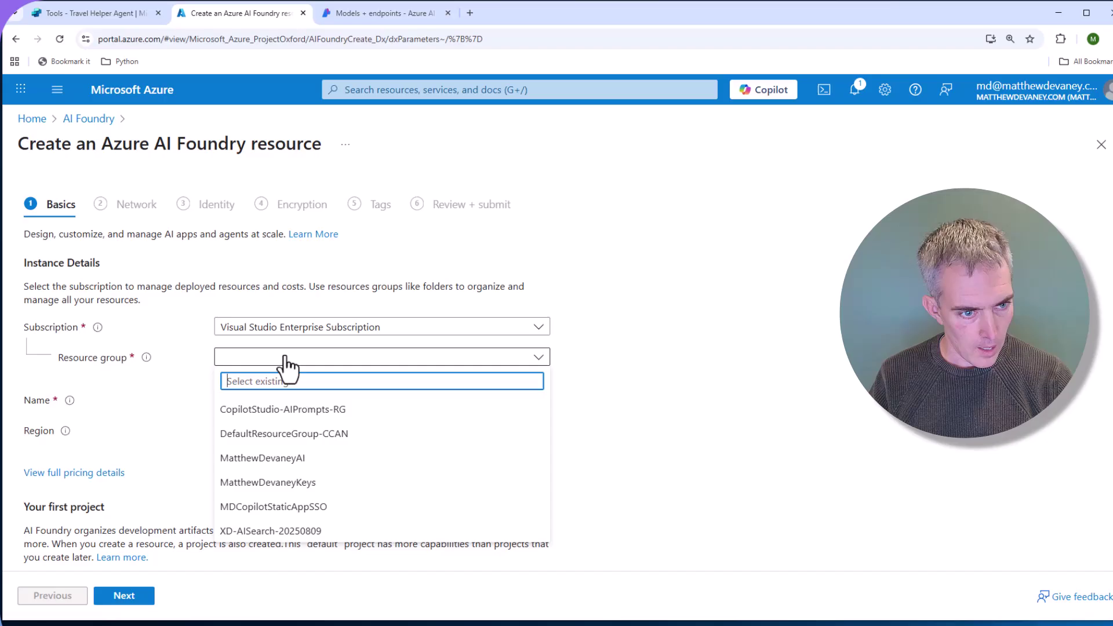
left_click(584, 343)
left_click(255, 375)
type("xCS-MDTutorial20250906")
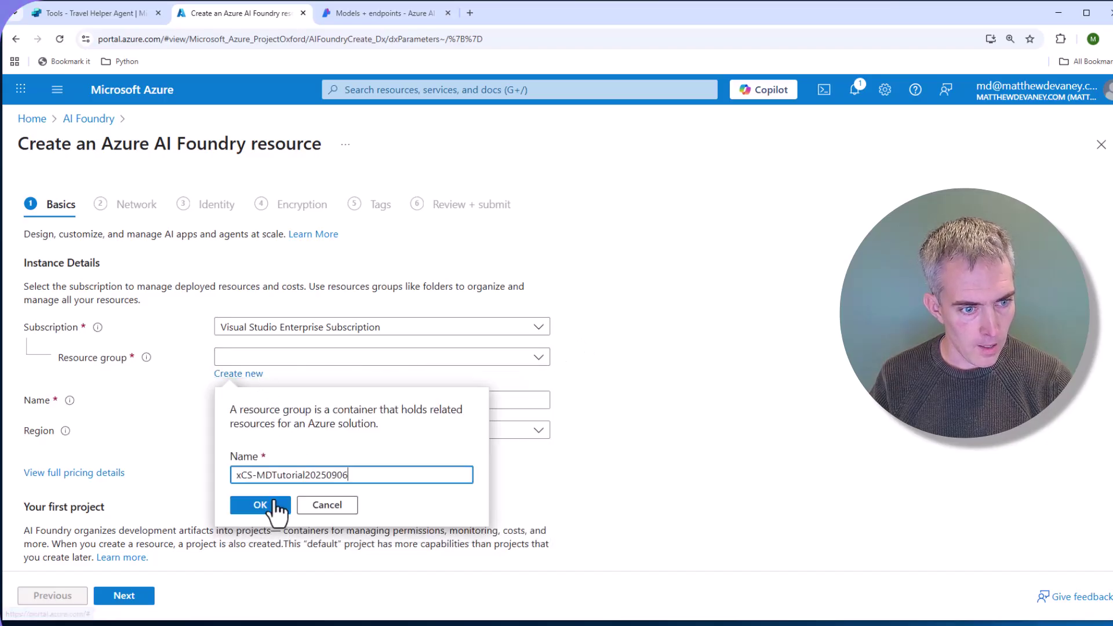
left_click(255, 508)
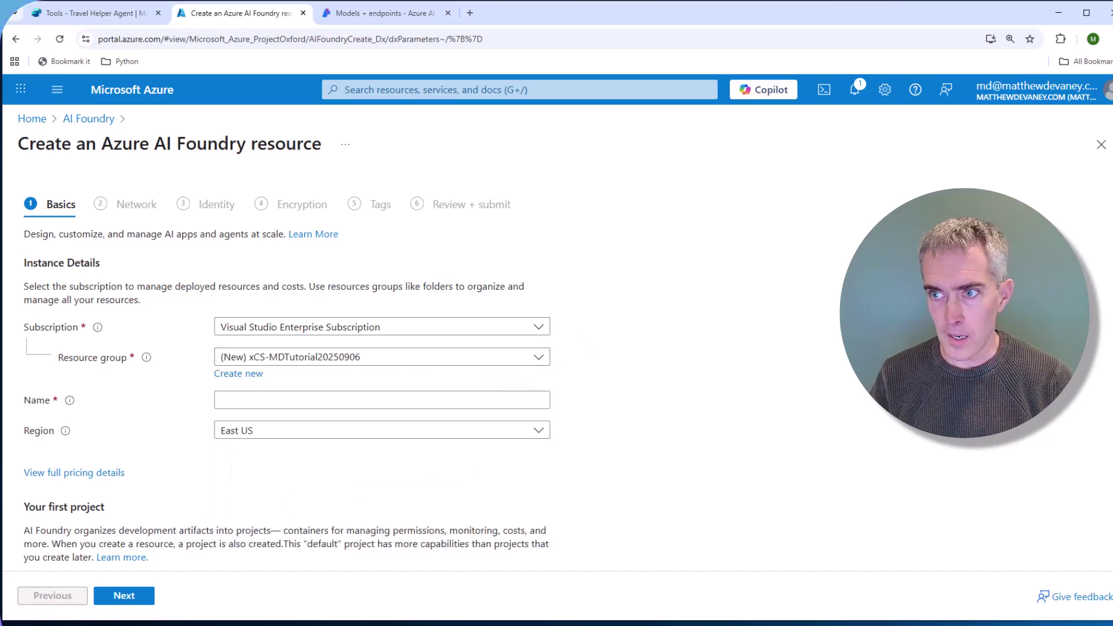
Name the resource xCS-CustomPrompts-20250906 and accept network, identity and encryption defaults through to Review + submit
left_click(245, 402)
type("xCS-CustomPrompts-20250906")
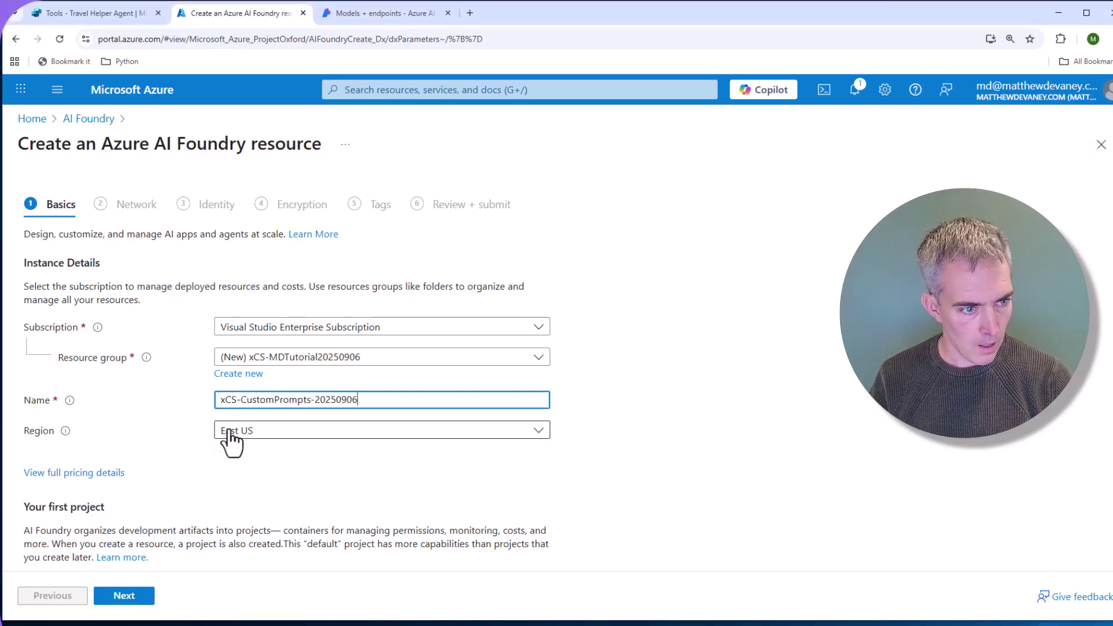
left_click(119, 597)
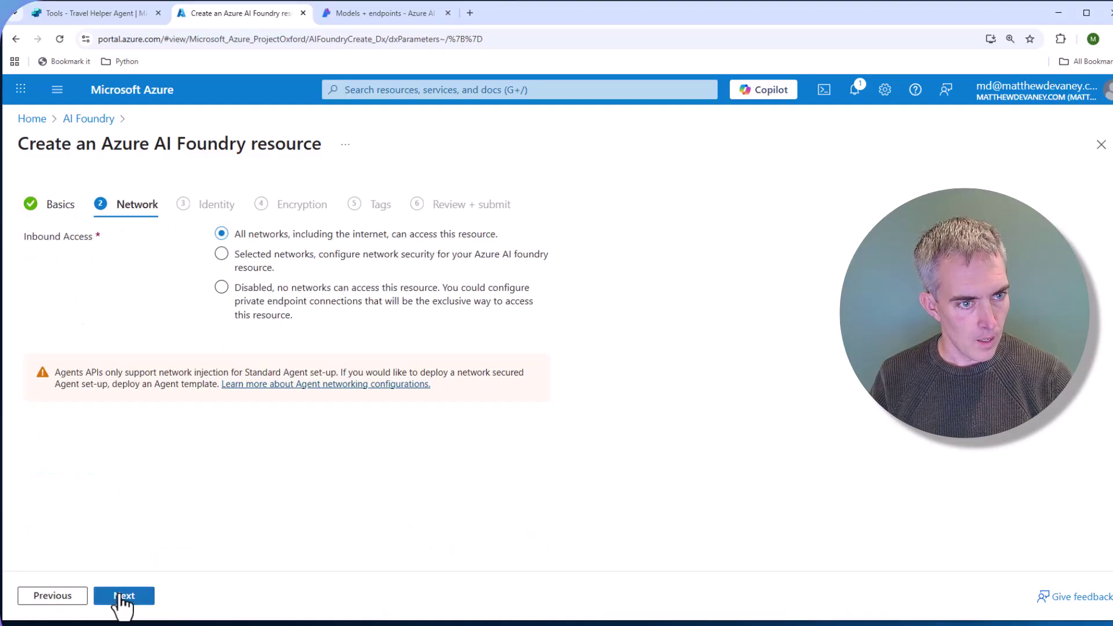
left_click(119, 598)
left_click(119, 597)
left_click(119, 597)
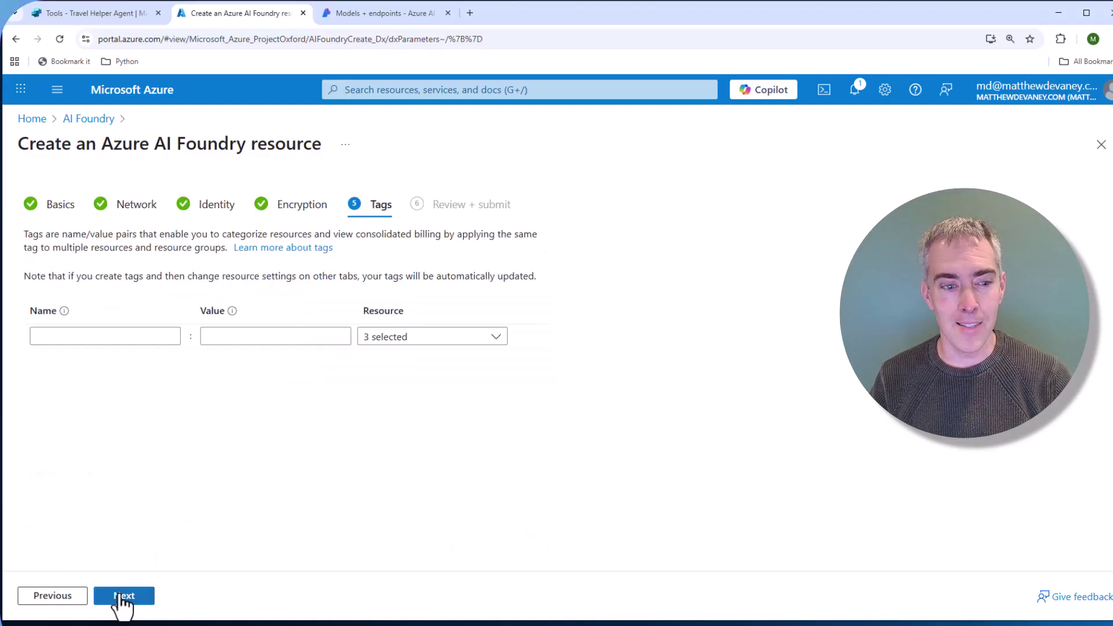
left_click(120, 597)
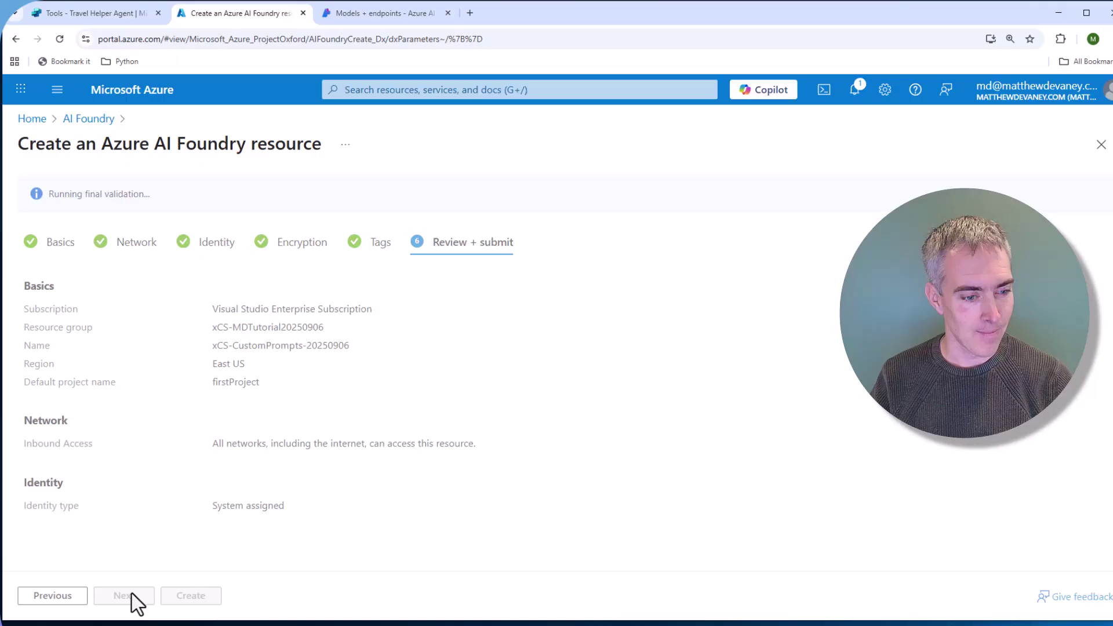
Create the xCS-CustomPrompts-20250906 resource and open its overview once deployment succeeds
left_click(190, 598)
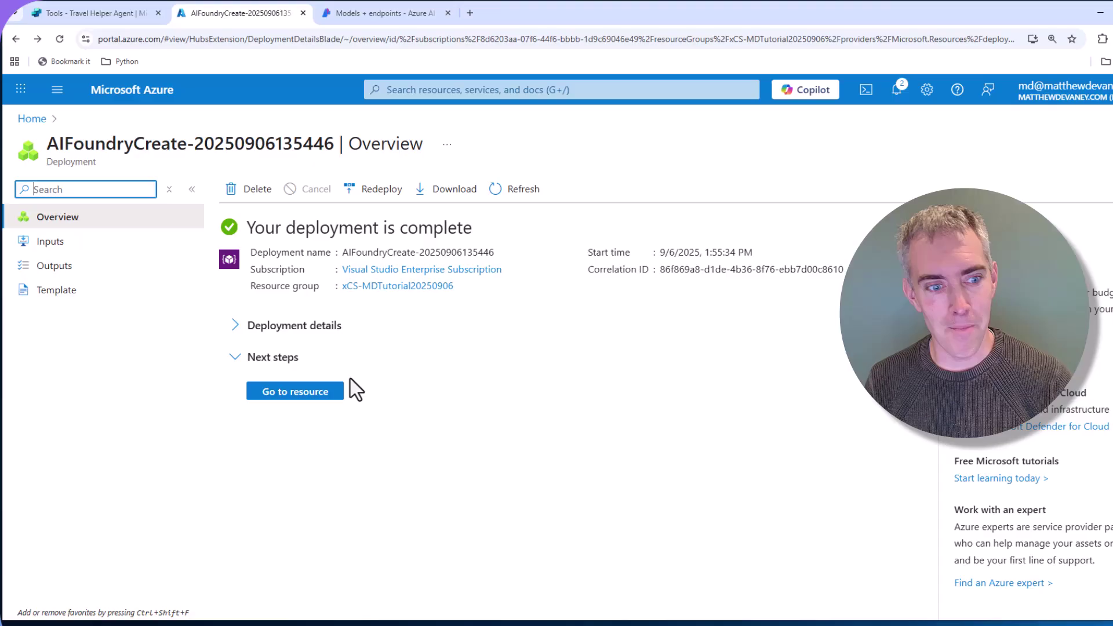
left_click(329, 391)
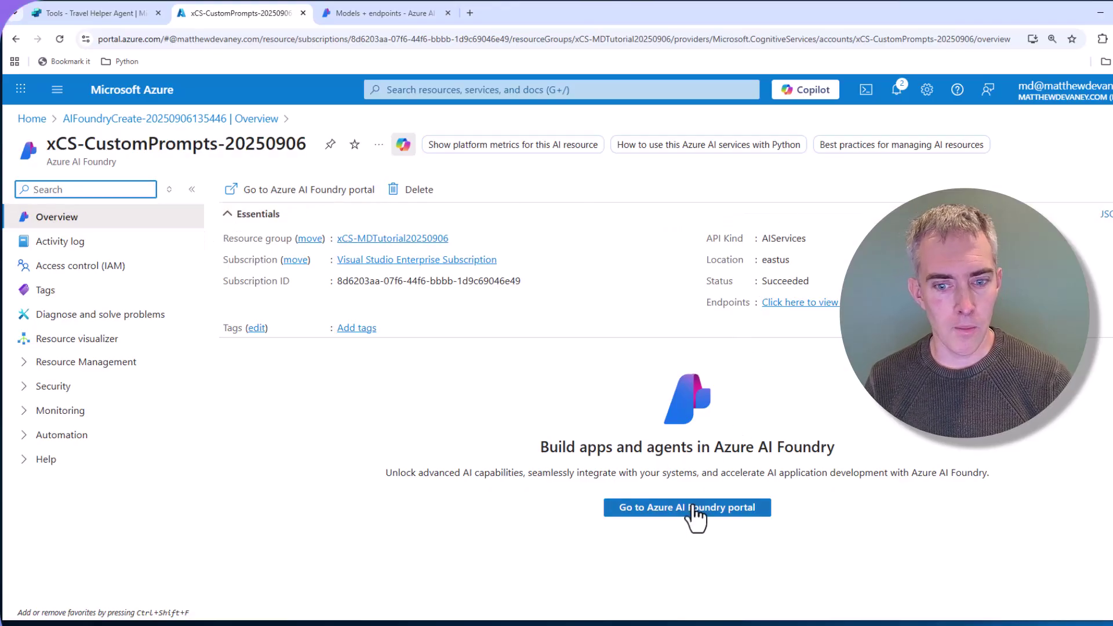
Launch the new resource in the Azure AI Foundry portal and scroll its firstProject navigation
left_click(665, 508)
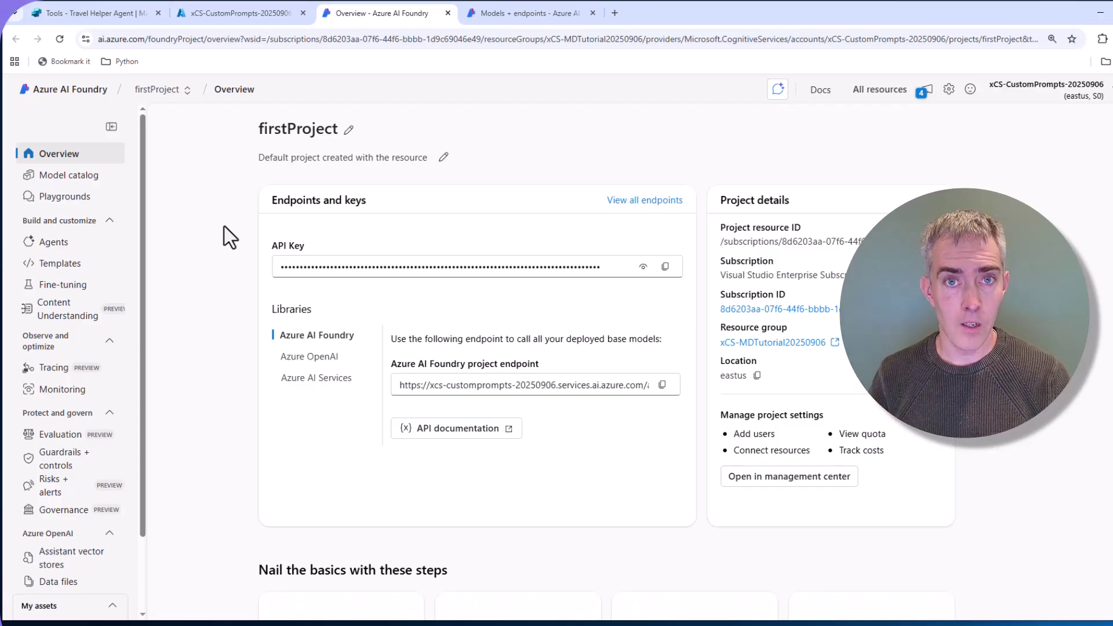
scroll(35, 377, "down", 2)
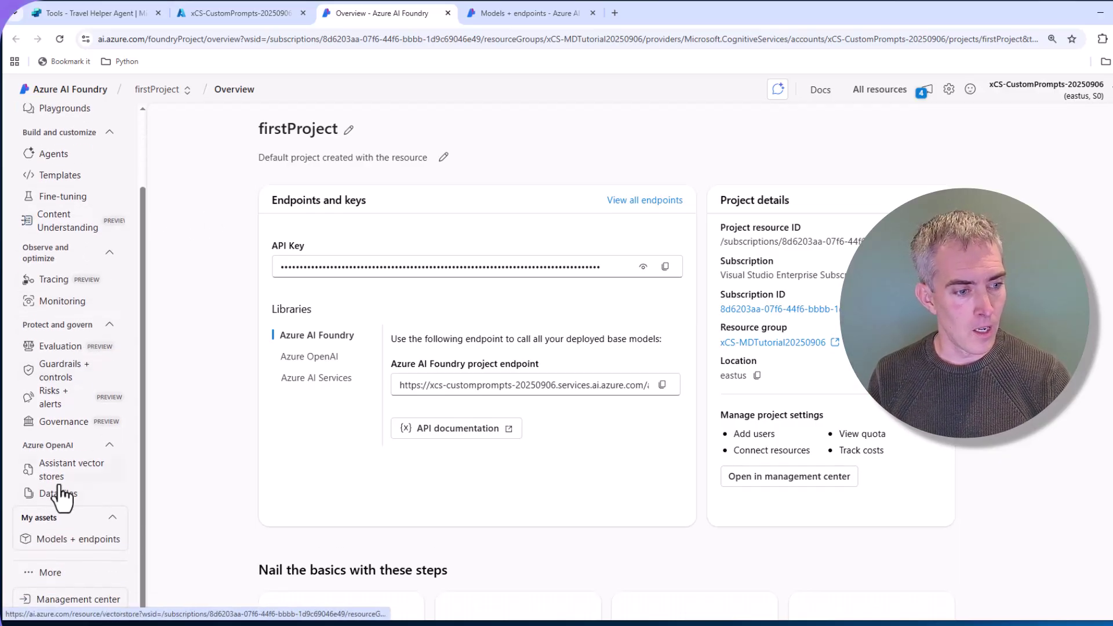
Start deploying a base model and filter the model list to Chat completion models
left_click(58, 540)
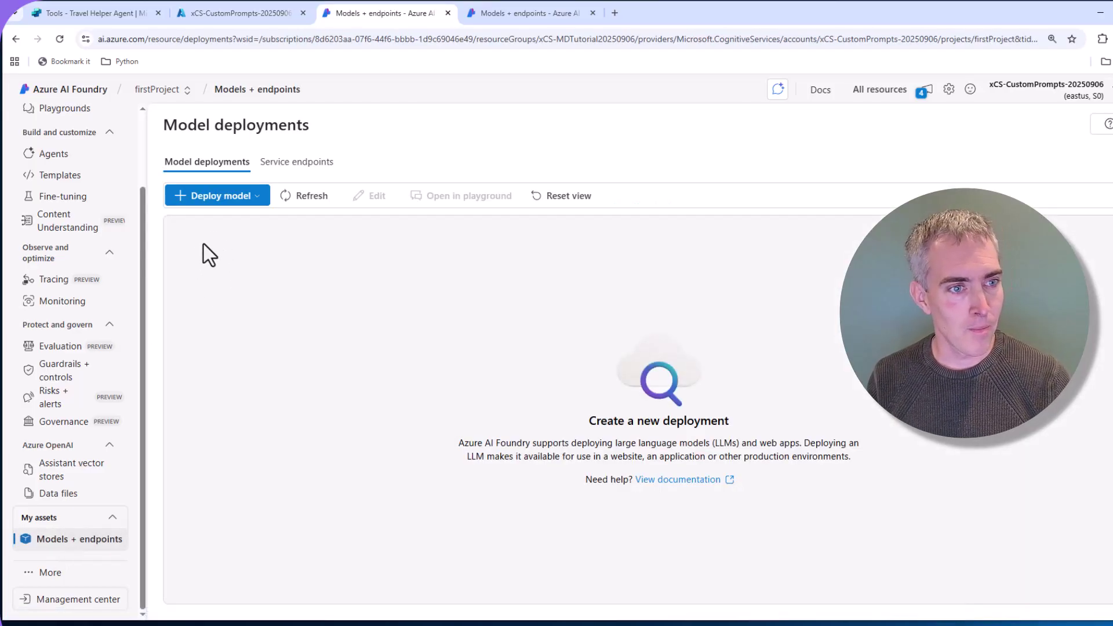
left_click(251, 197)
left_click(261, 220)
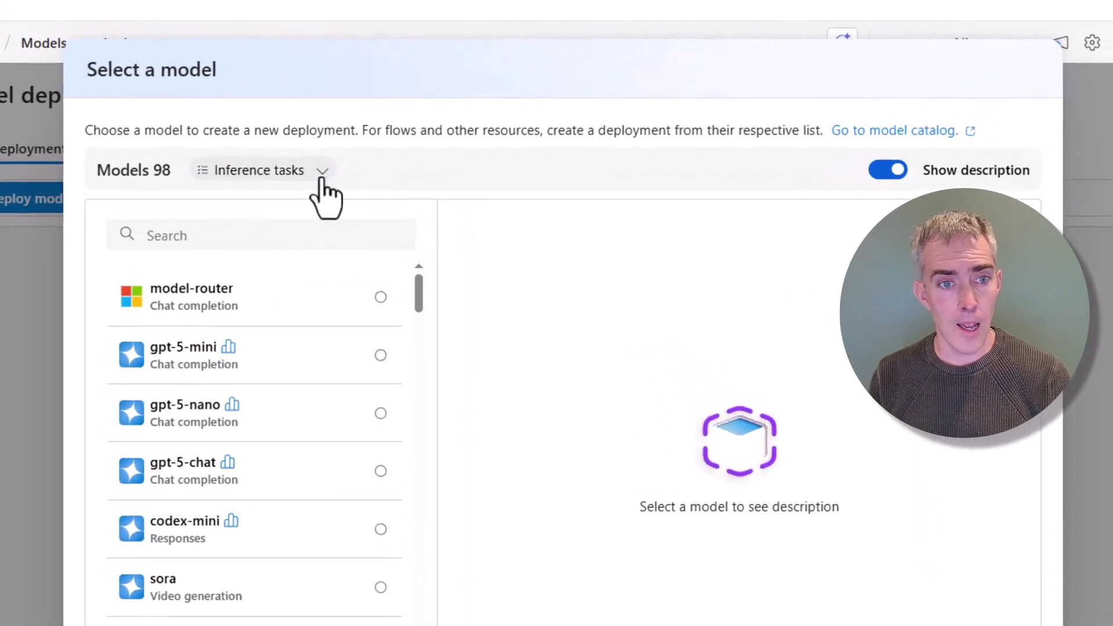
left_click(406, 177)
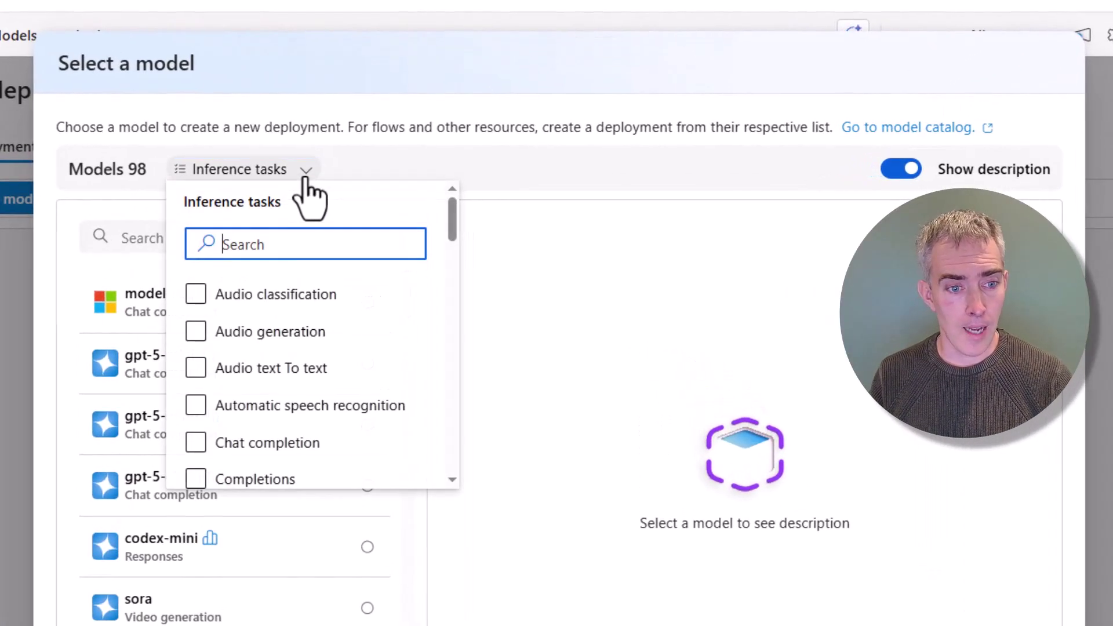
left_click(357, 306)
left_click(196, 443)
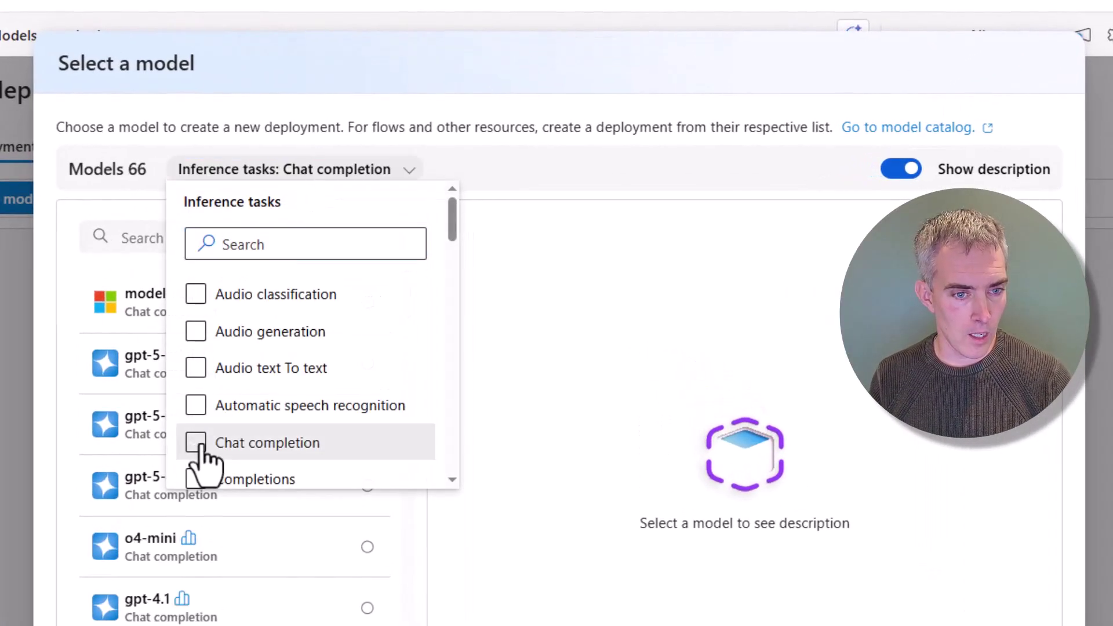
left_click(567, 243)
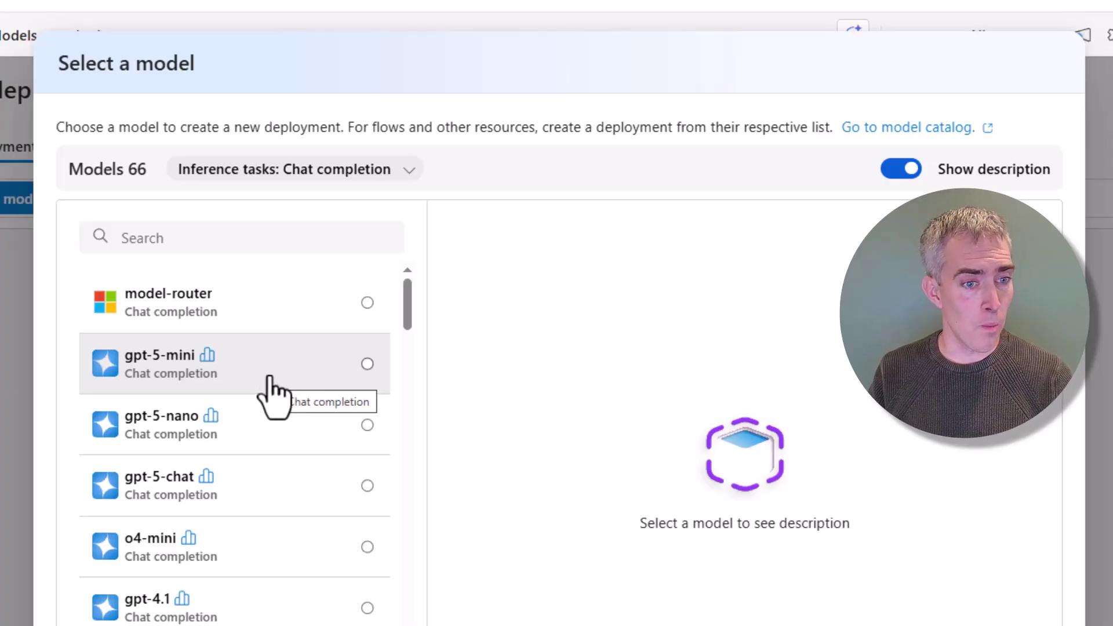
Search 'maverick', then select and confirm Llama-4-Maverick-17B-128E-Instruct-FP8
scroll(272, 401, "down", 15)
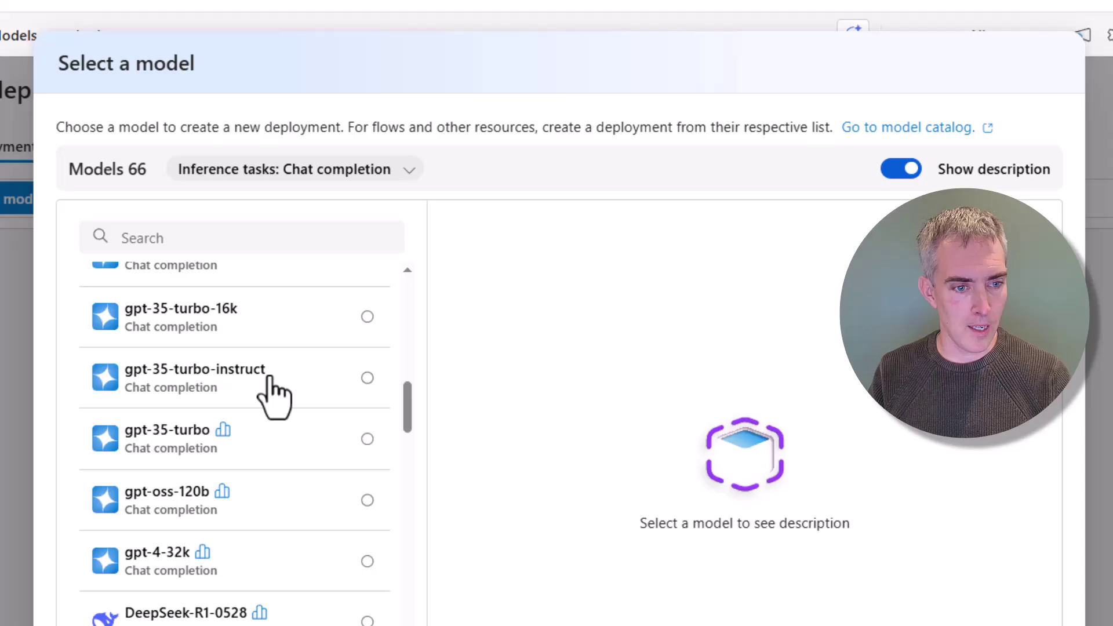
scroll(272, 400, "down", 6)
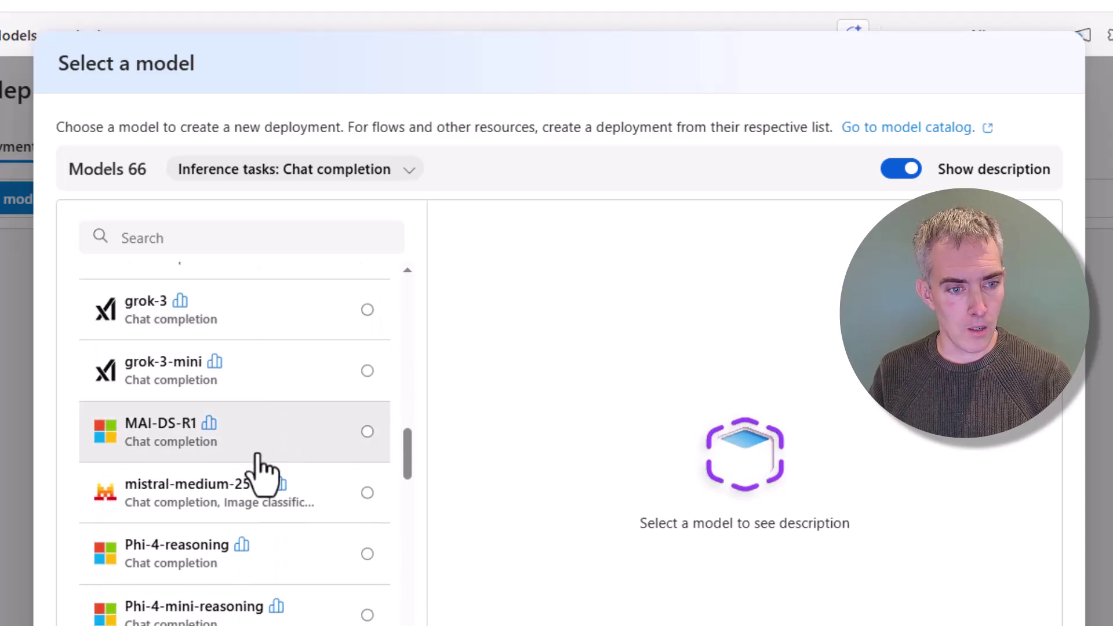
scroll(264, 471, "down", 3)
left_click(237, 238)
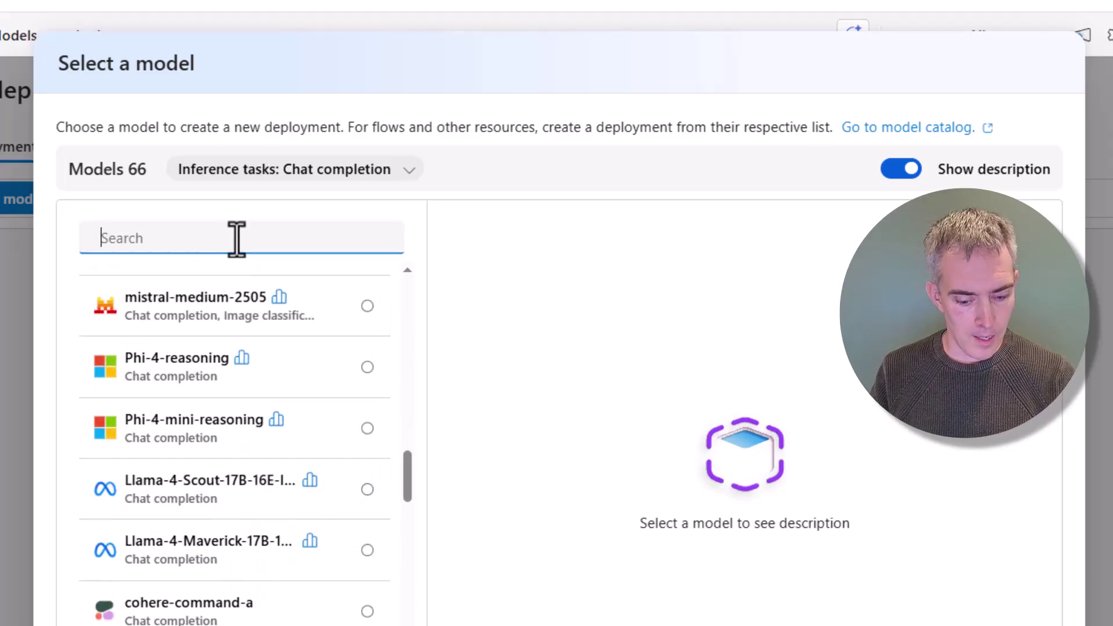
type("maverick")
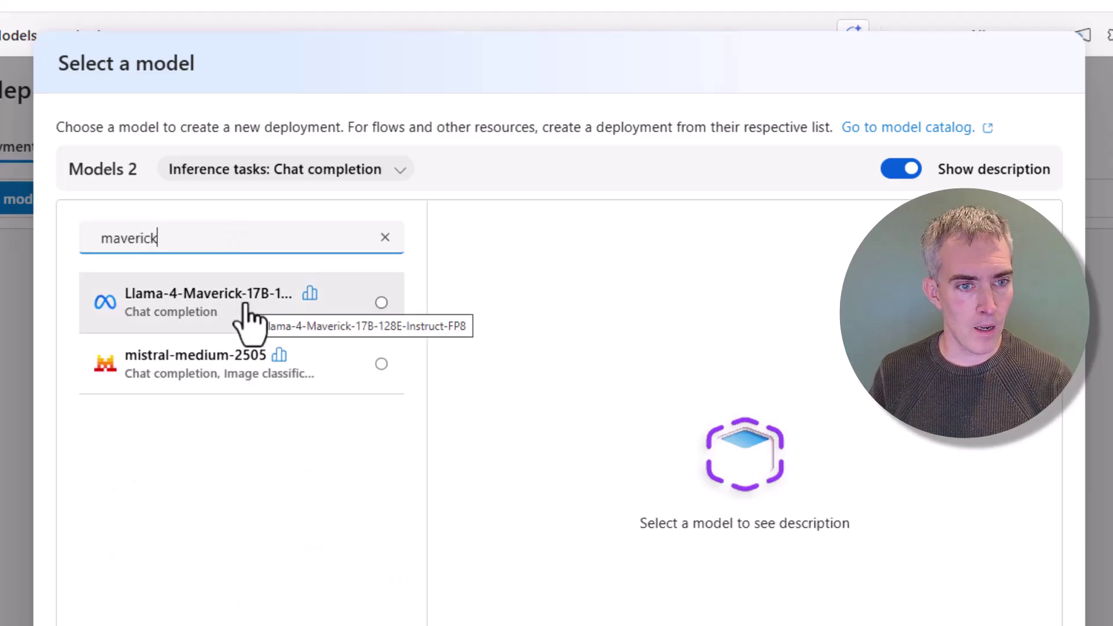
left_click(250, 322)
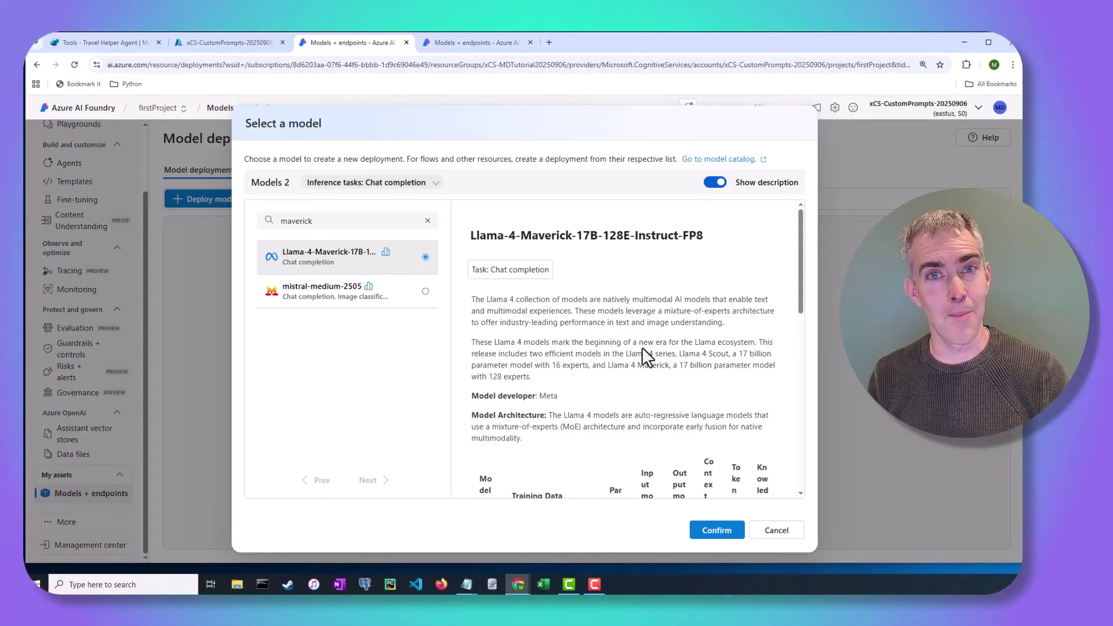
left_click(719, 532)
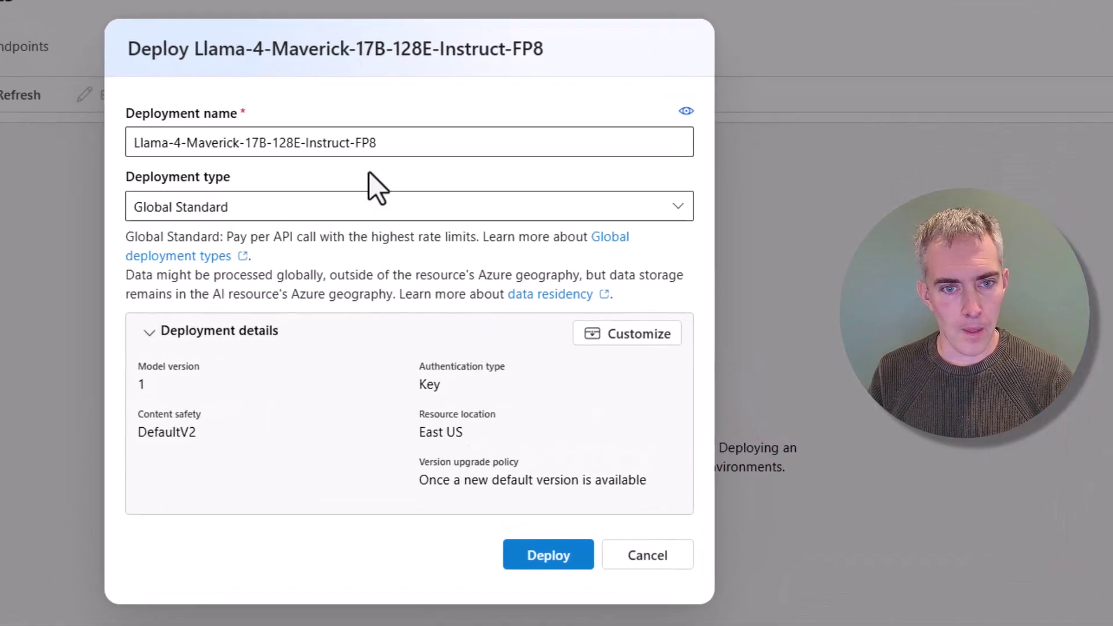
Rename the deployment with an '-MDX' suffix, keep Global Standard, and deploy it
left_click(406, 138)
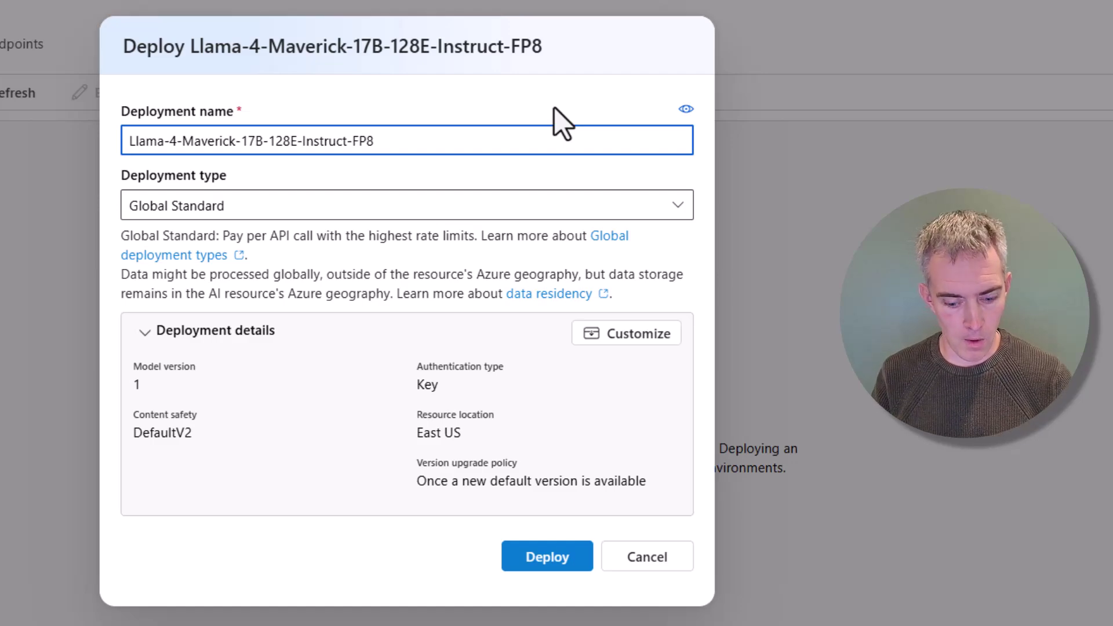
type("-MD")
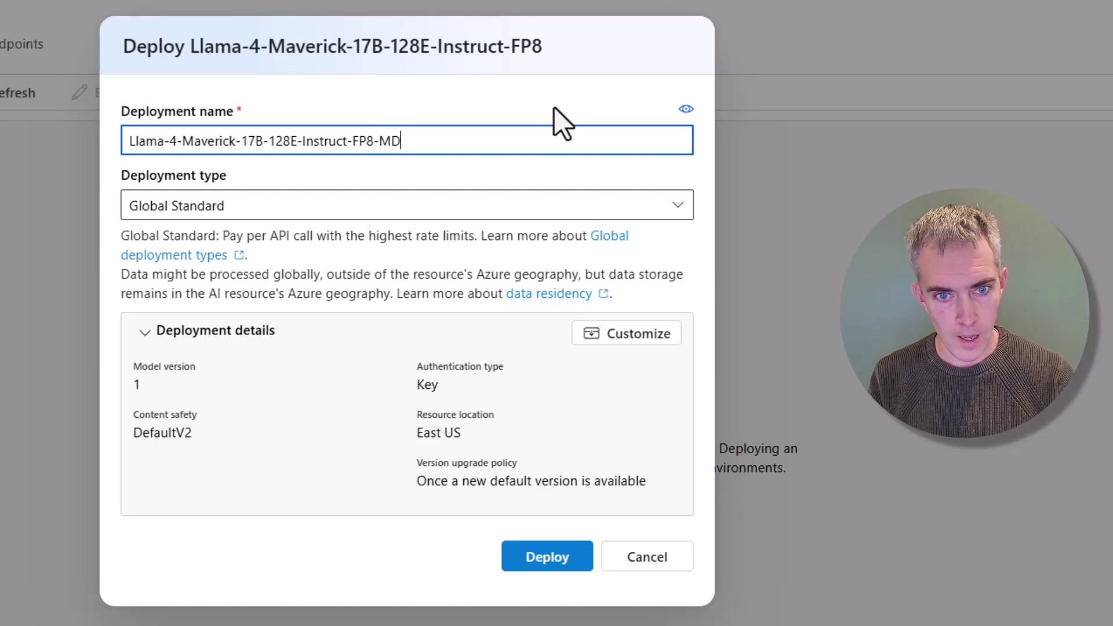
type("Z")
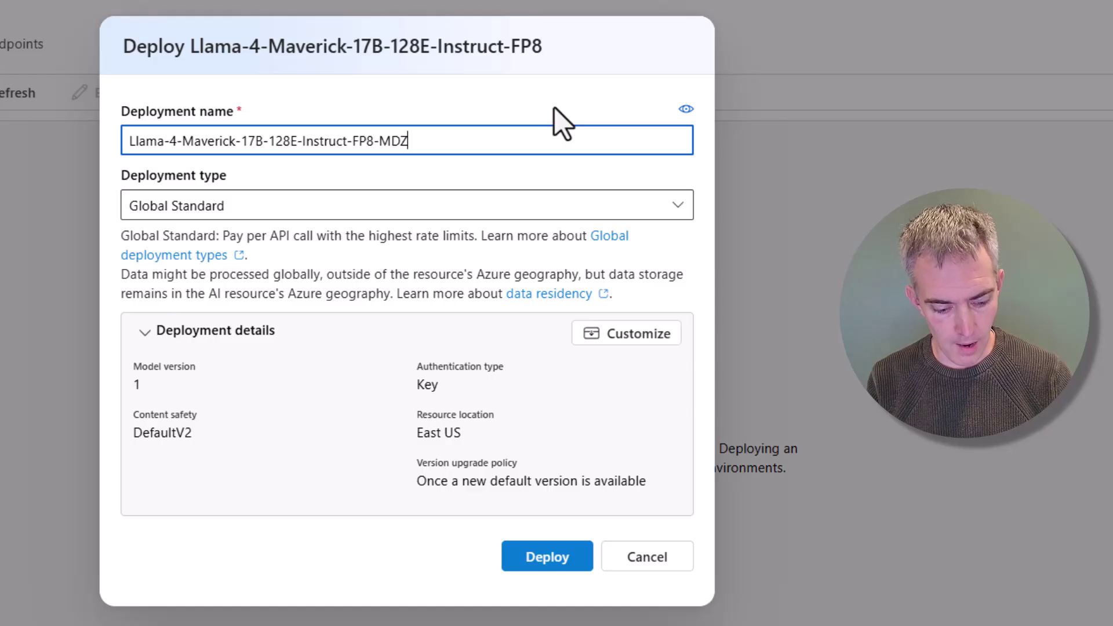
key("BackSpace")
type("X")
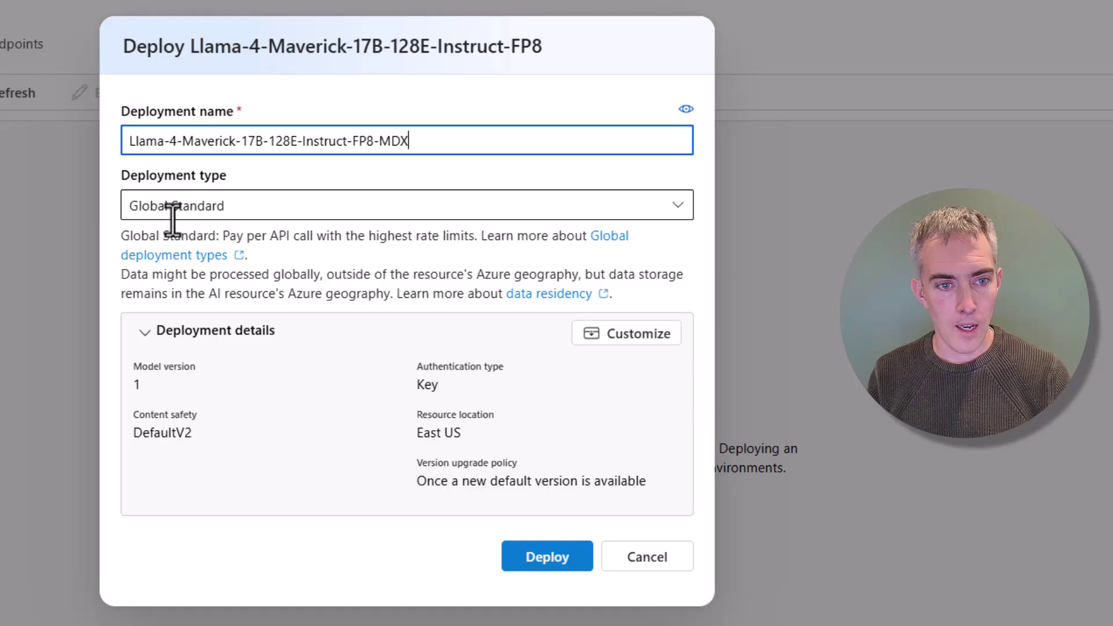
left_click(674, 206)
left_click(684, 207)
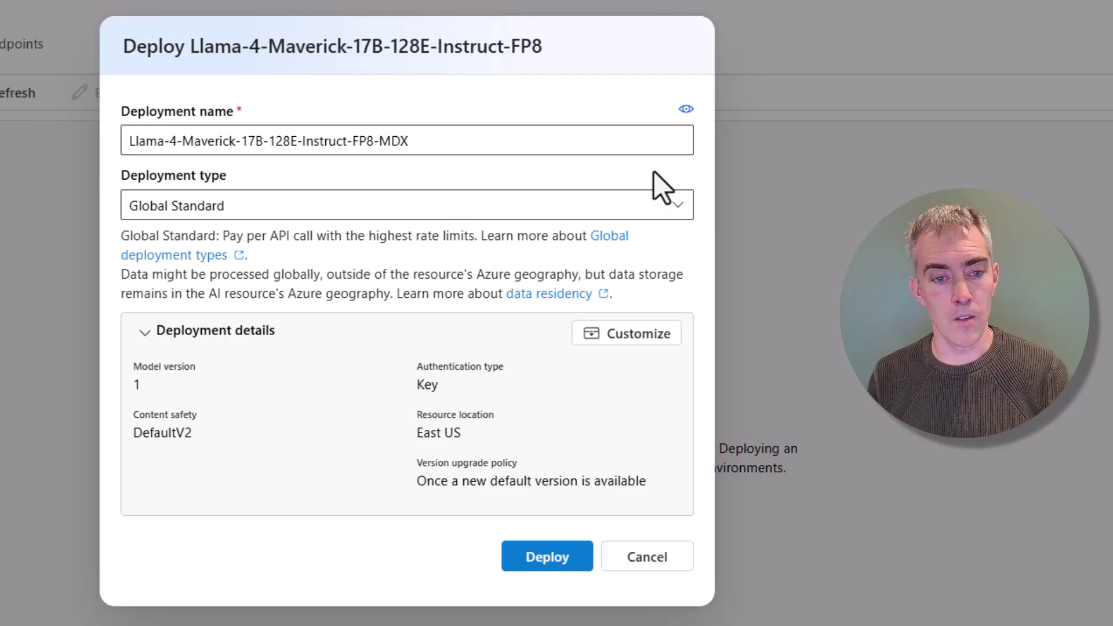
left_click(542, 563)
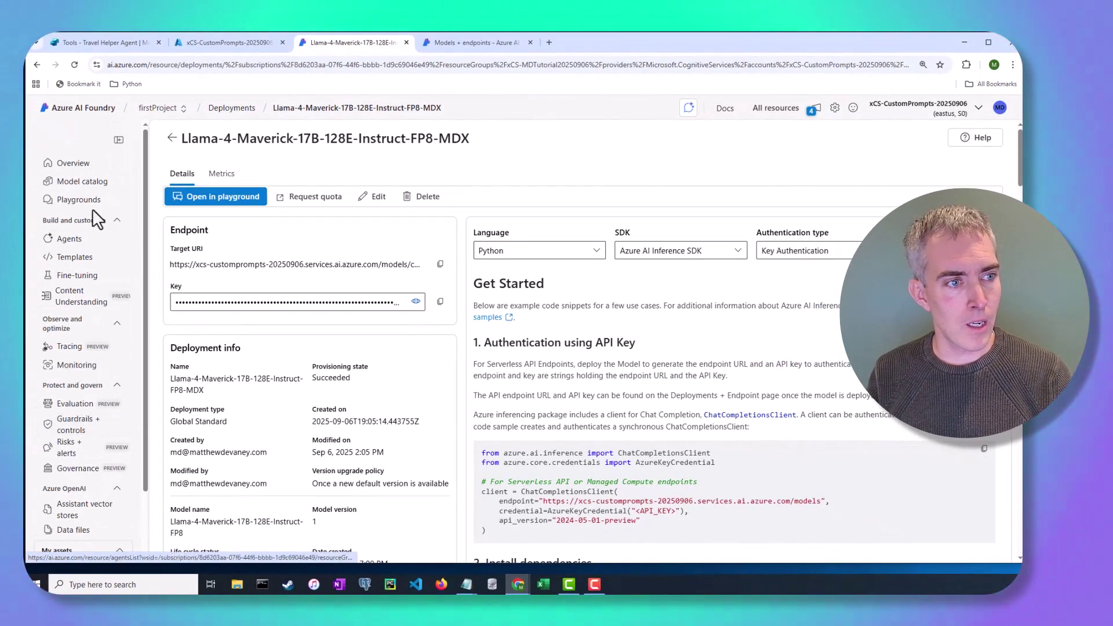
Go to the Playgrounds page from the left sidebar
left_click(87, 207)
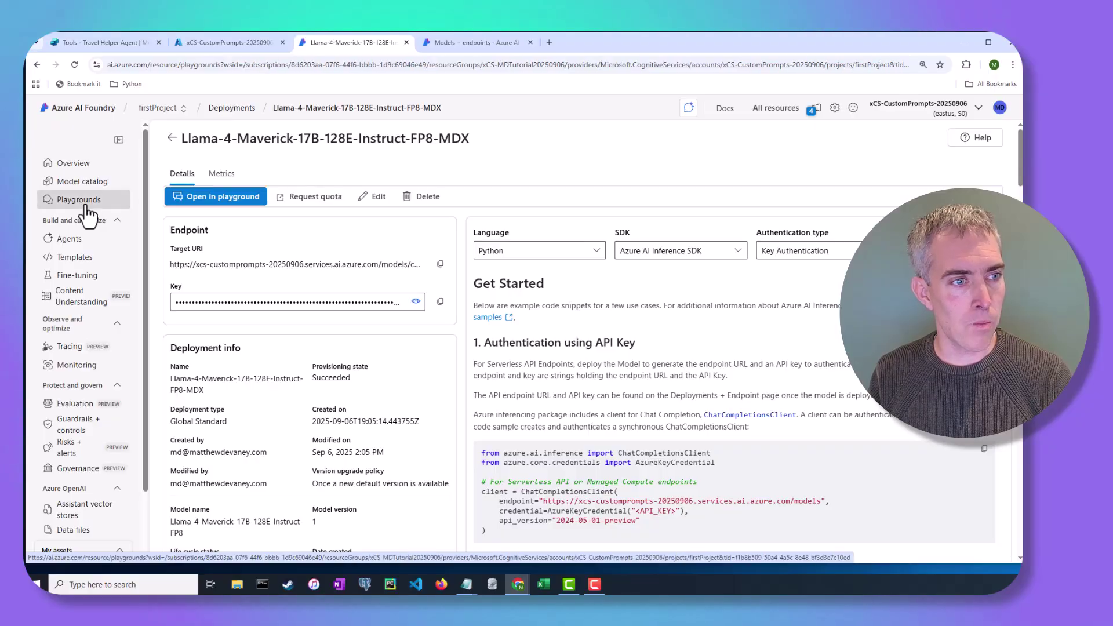
Open the Chat playground with the Llama-4-Maverick-17B-128E-Instruct-FP8-MDX deployment selected
left_click(415, 451)
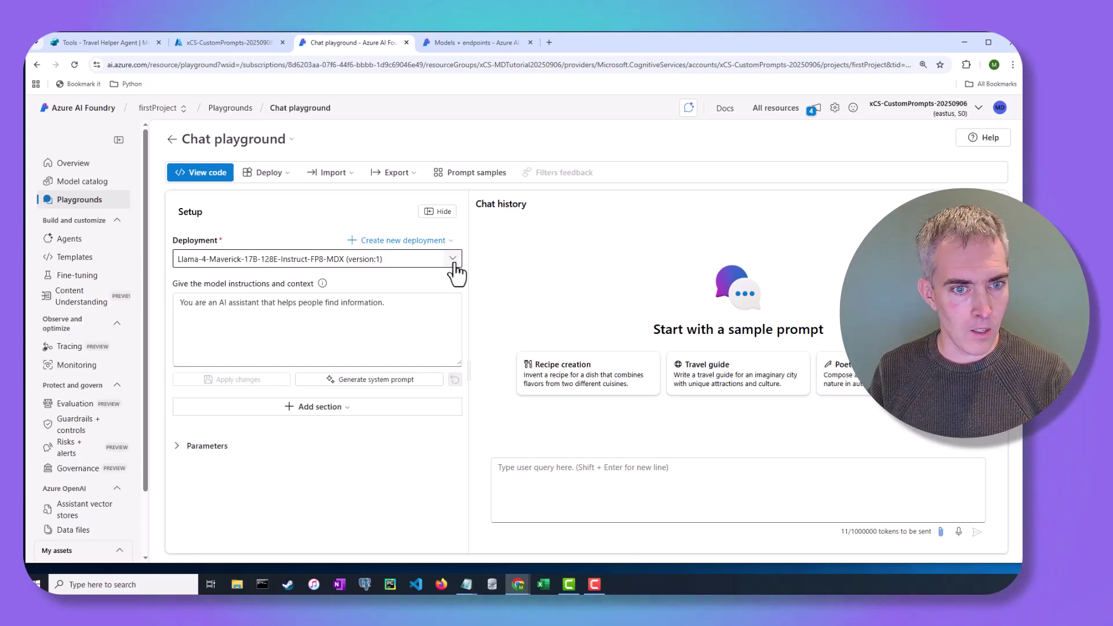
left_click(454, 261)
left_click(454, 259)
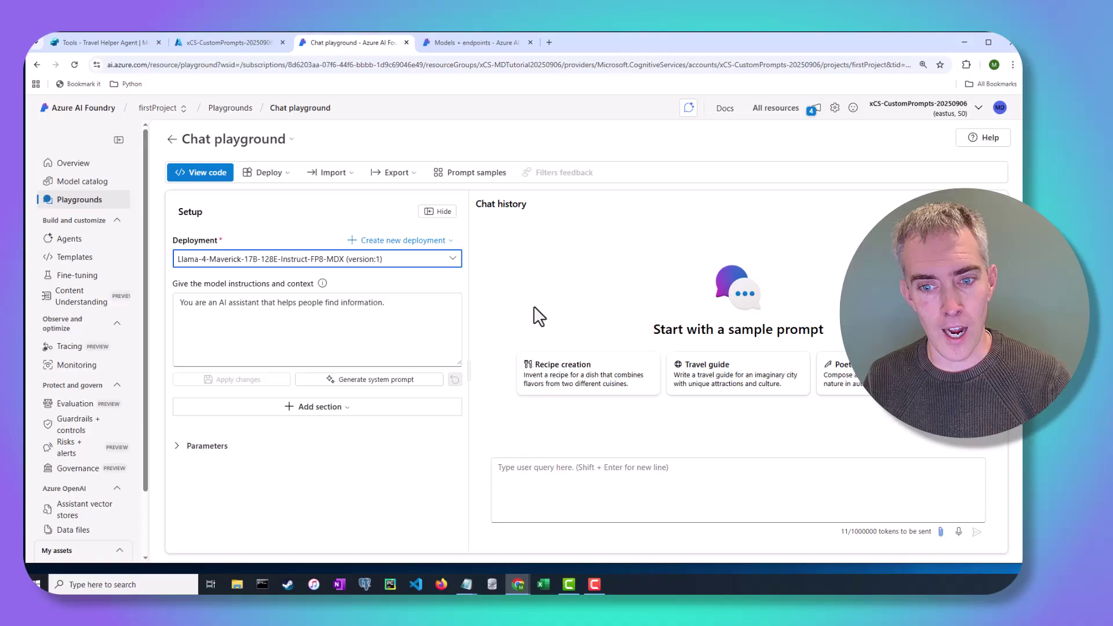
Paste the travel itinerary prompt, send it, and review the 7-day London itinerary reply
left_click(702, 478)
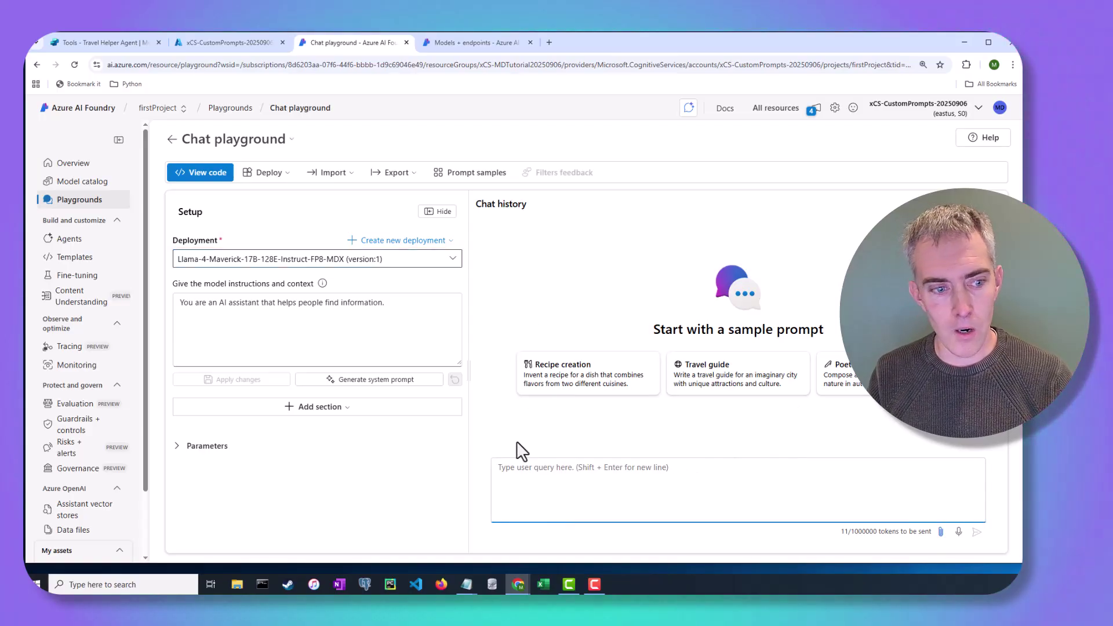
key("alt+Tab")
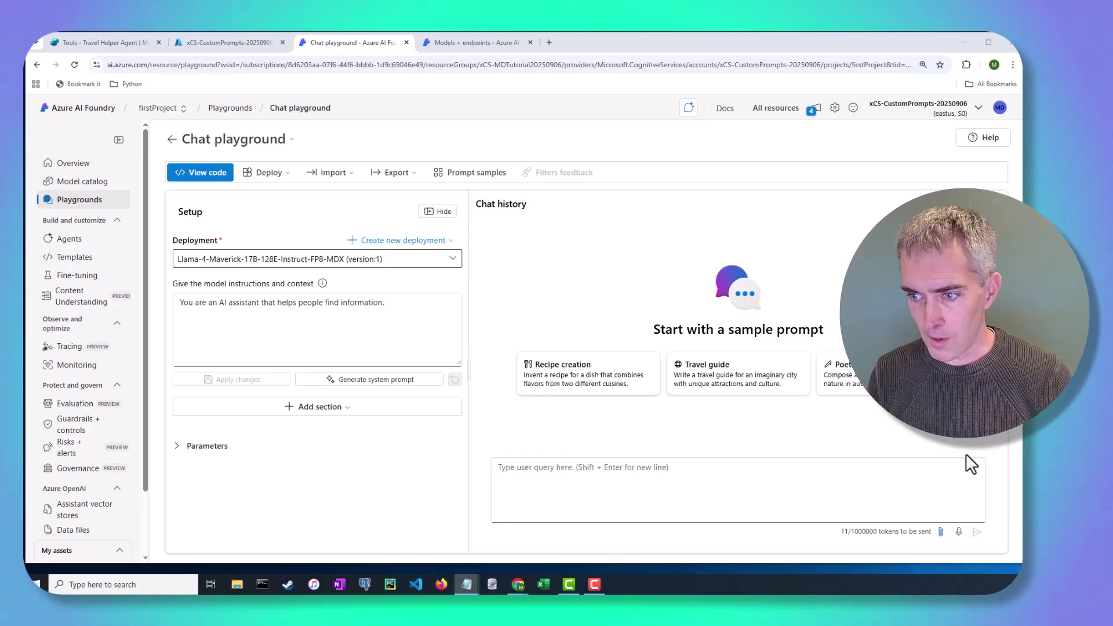
left_click(676, 471)
key("ctrl+v")
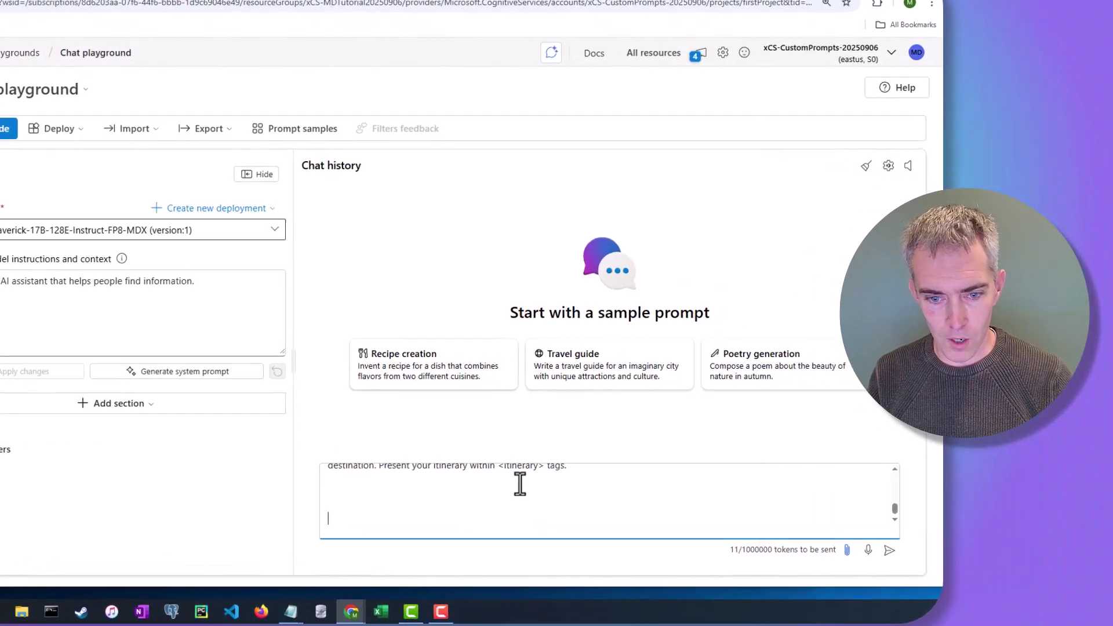
scroll(520, 484, "up", 5)
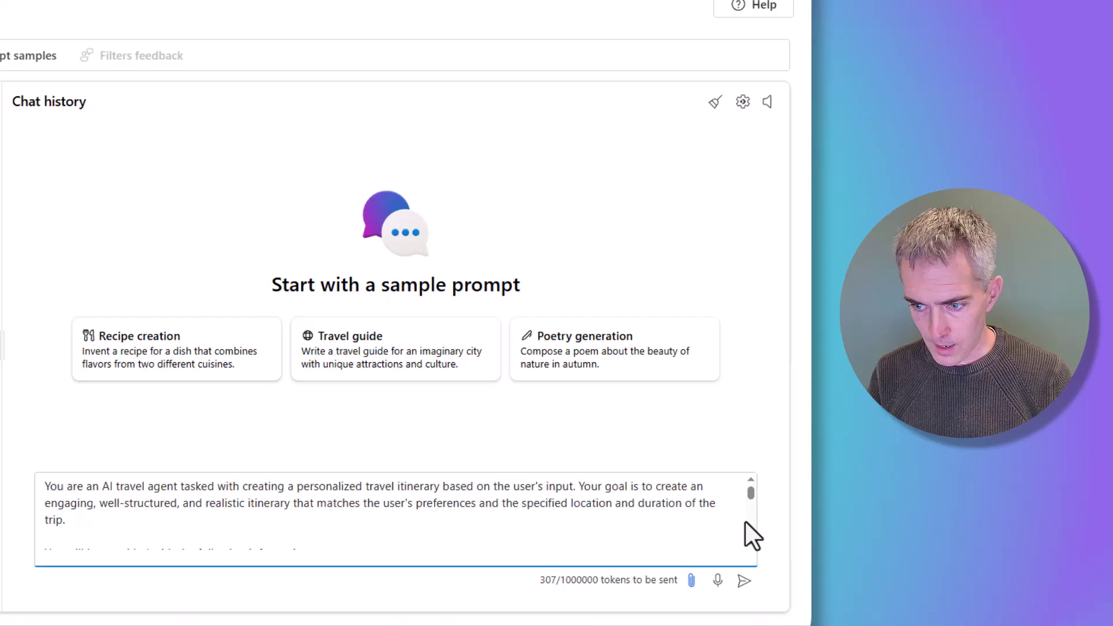
left_click(744, 580)
scroll(460, 342, "up", 5)
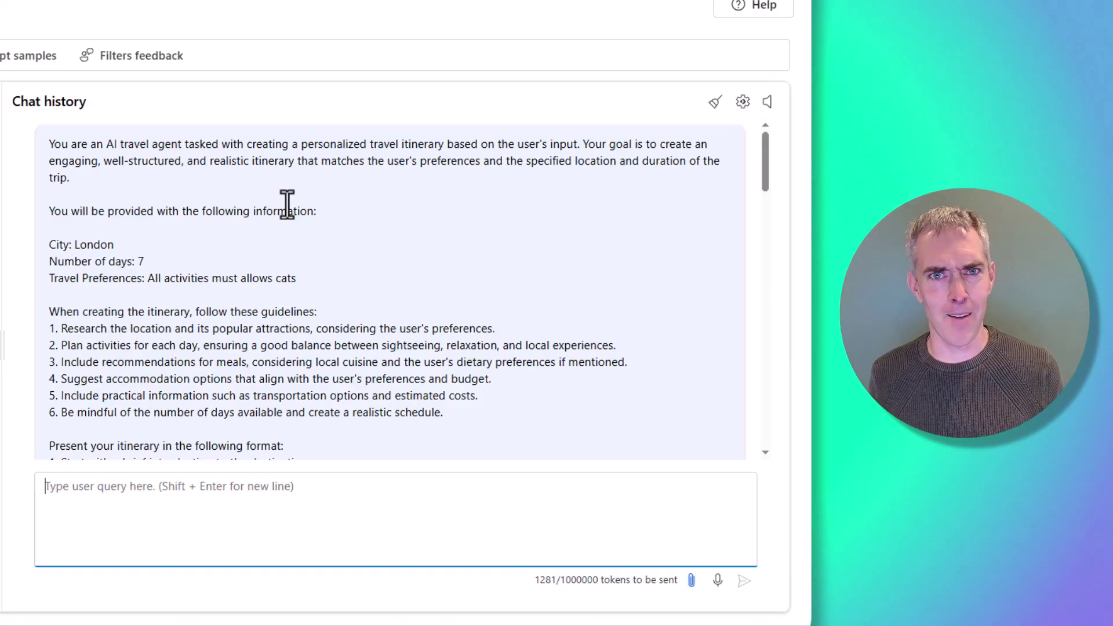
scroll(287, 204, "down", 10)
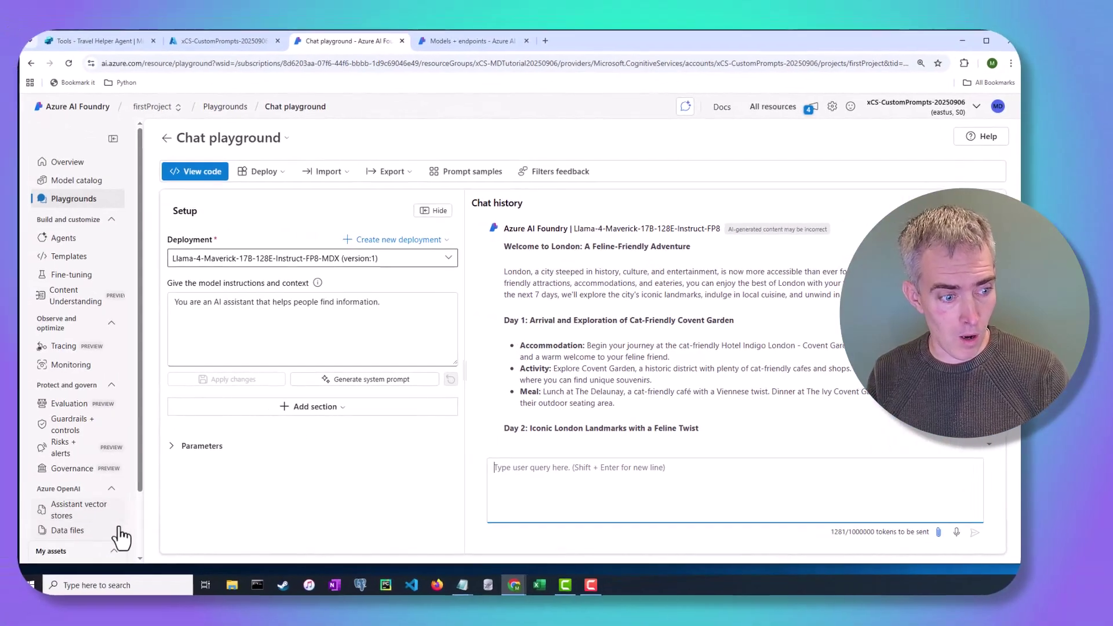
scroll(110, 481, "down", 2)
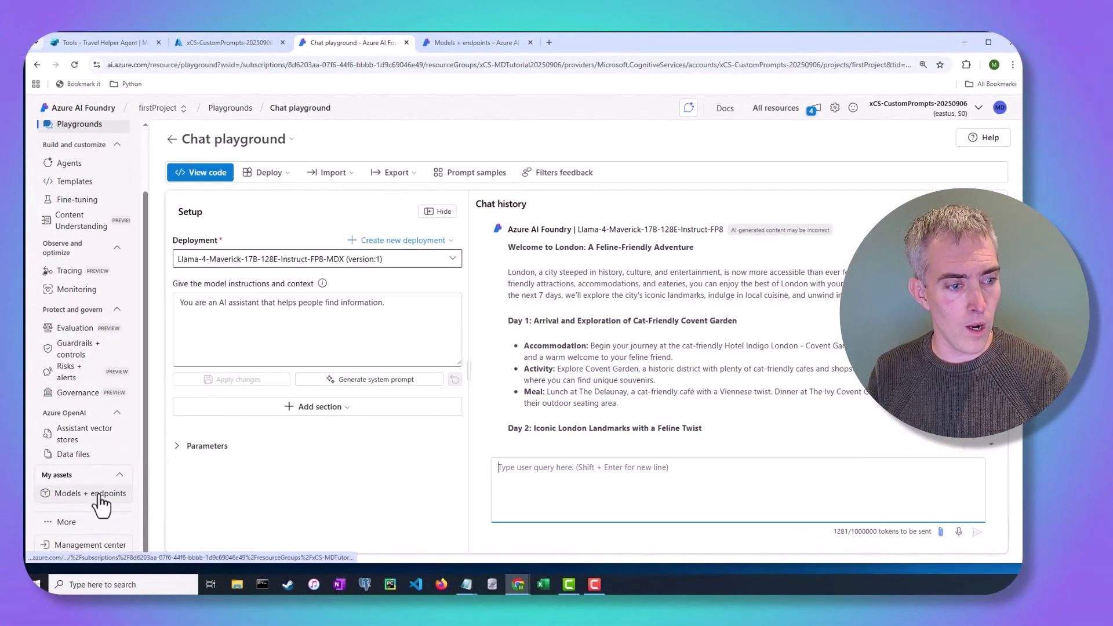
Switch to Copilot Studio and close the travel itinerary prompt editor and tool-type list
left_click(100, 494)
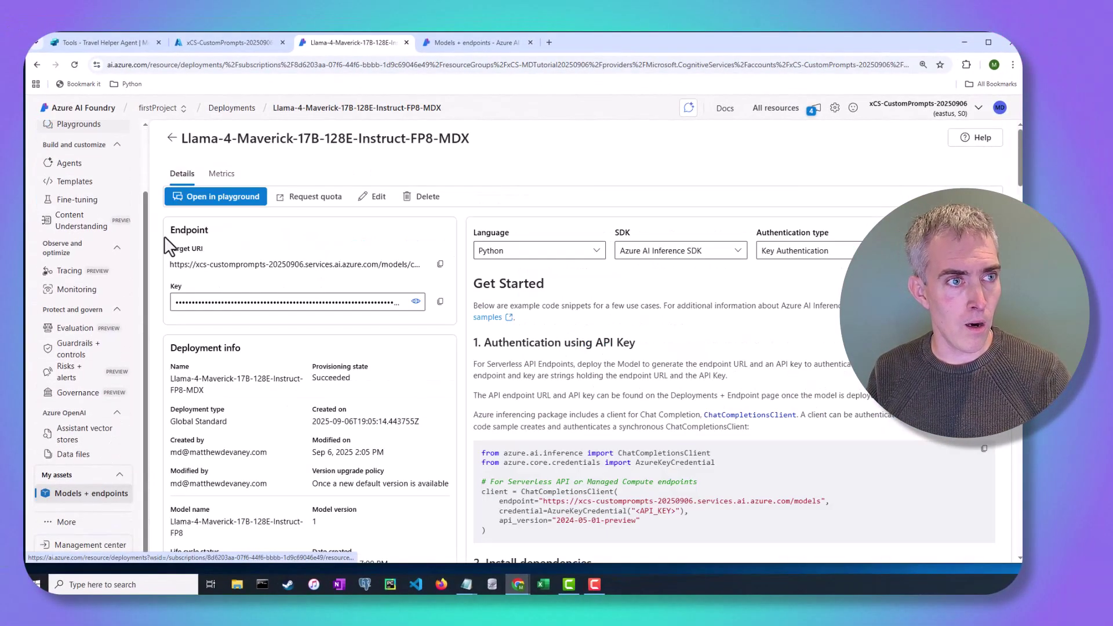
left_click(109, 40)
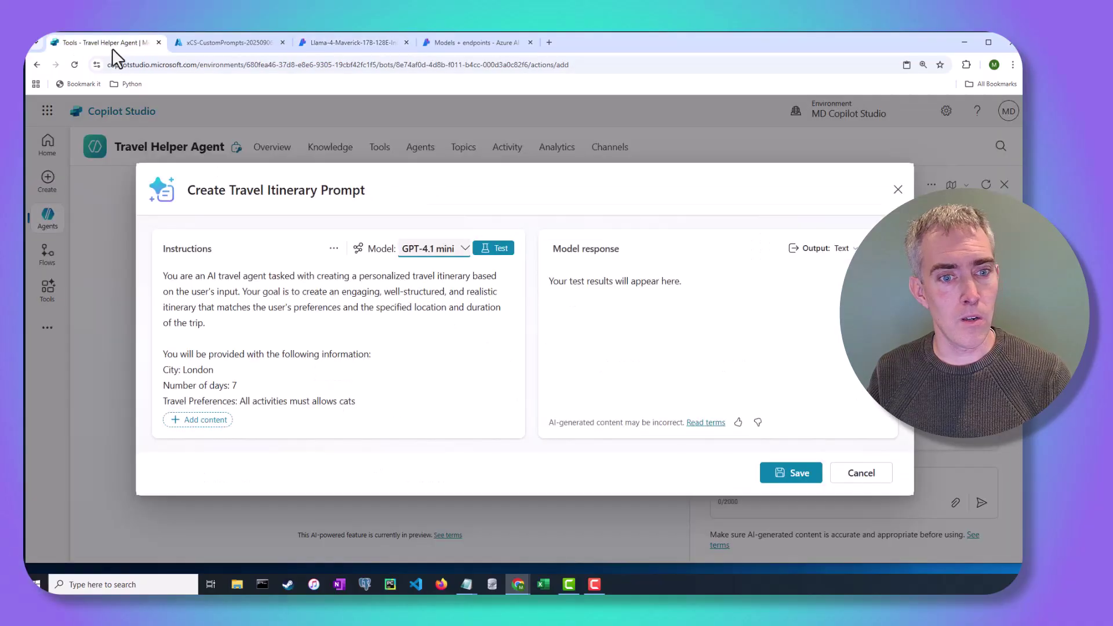
left_click(898, 190)
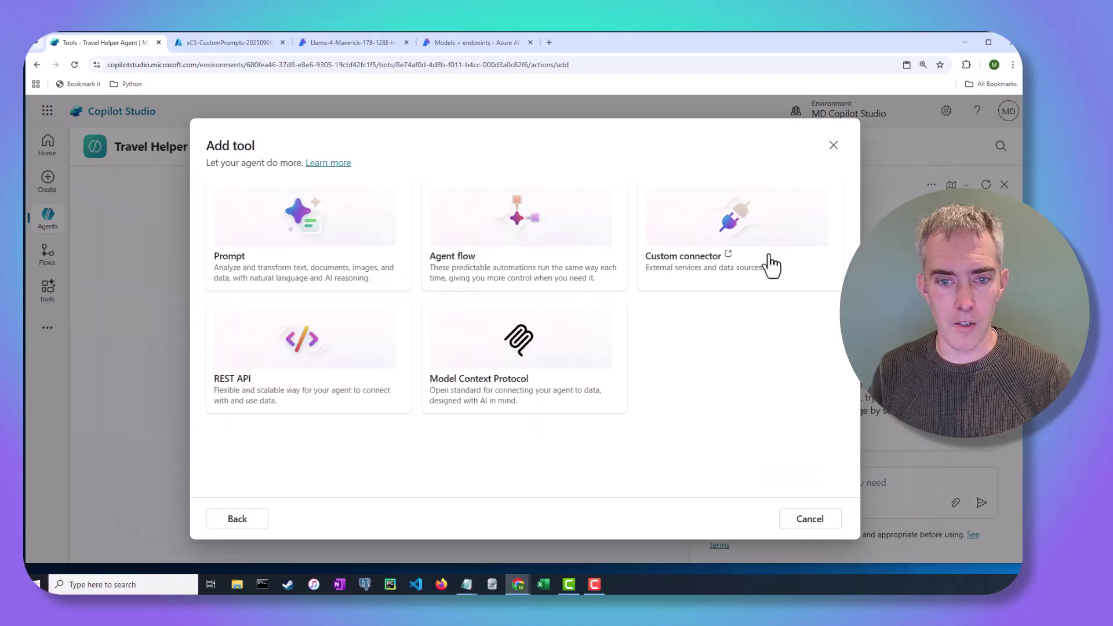
left_click(835, 147)
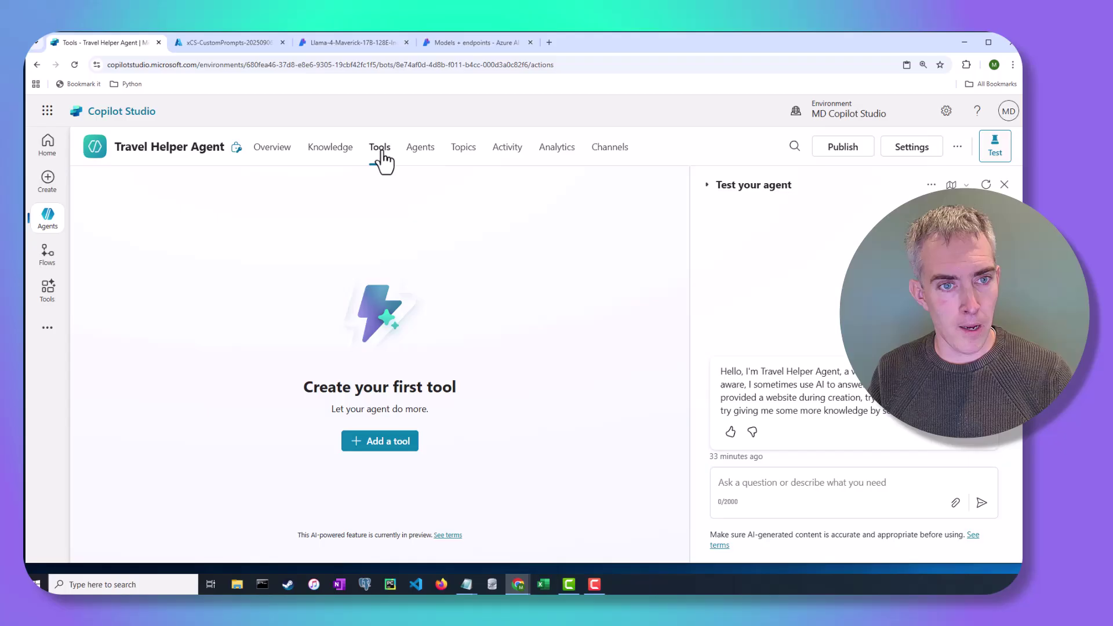
Browse the Add tool options for a new prompt tool, then cancel without adding one
left_click(399, 444)
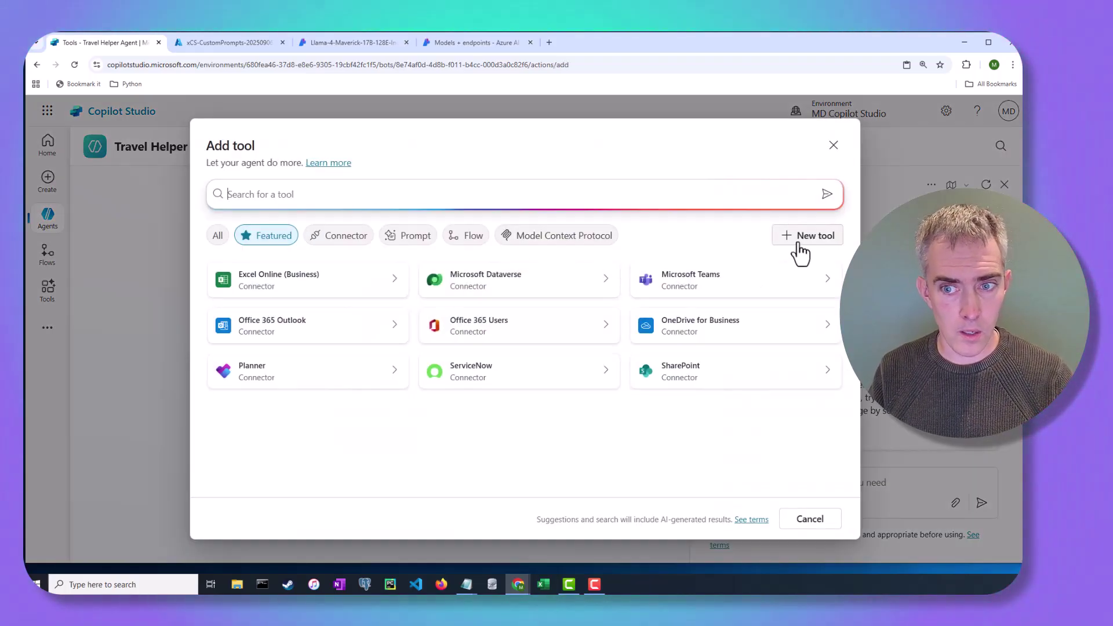
left_click(413, 237)
left_click(812, 235)
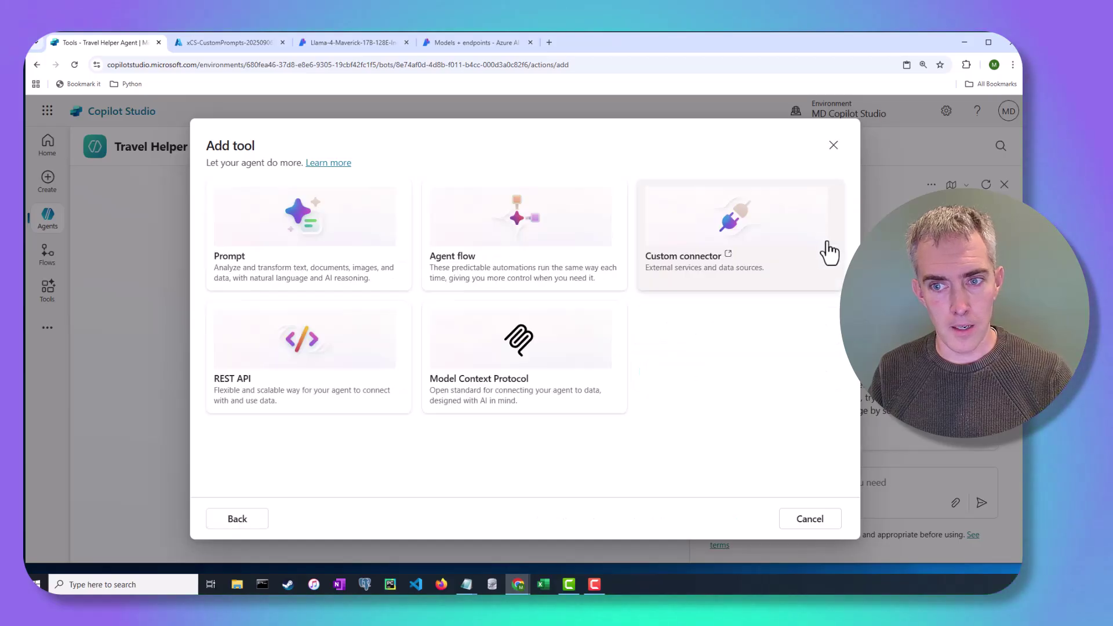
left_click(371, 241)
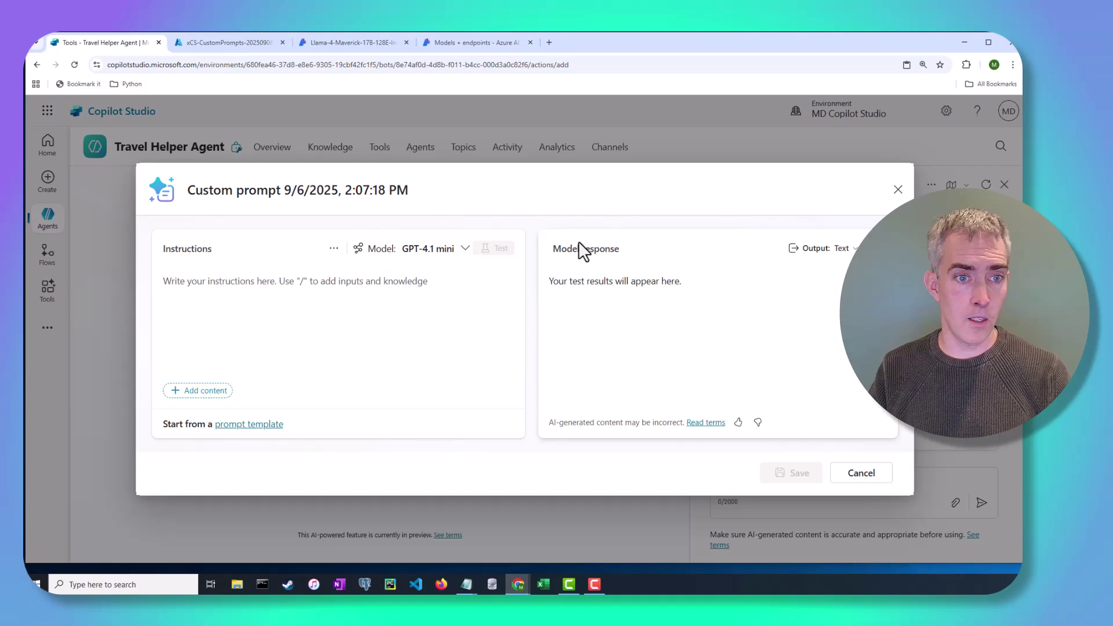
left_click(898, 189)
left_click(835, 149)
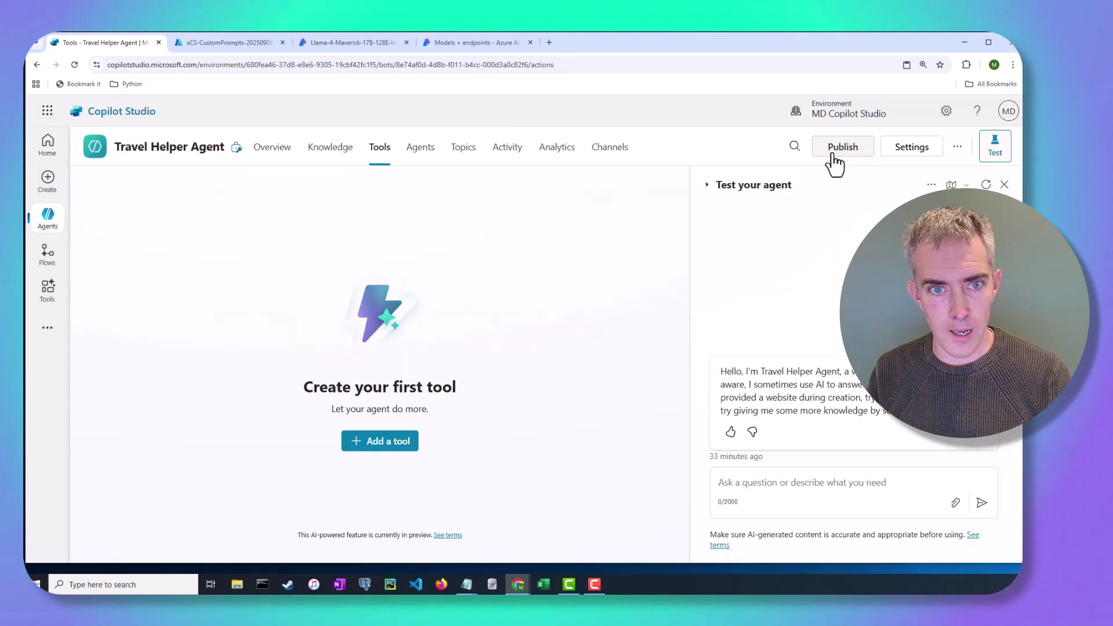
Create a blank topic named 'Create Travel Itinerary'
left_click(455, 164)
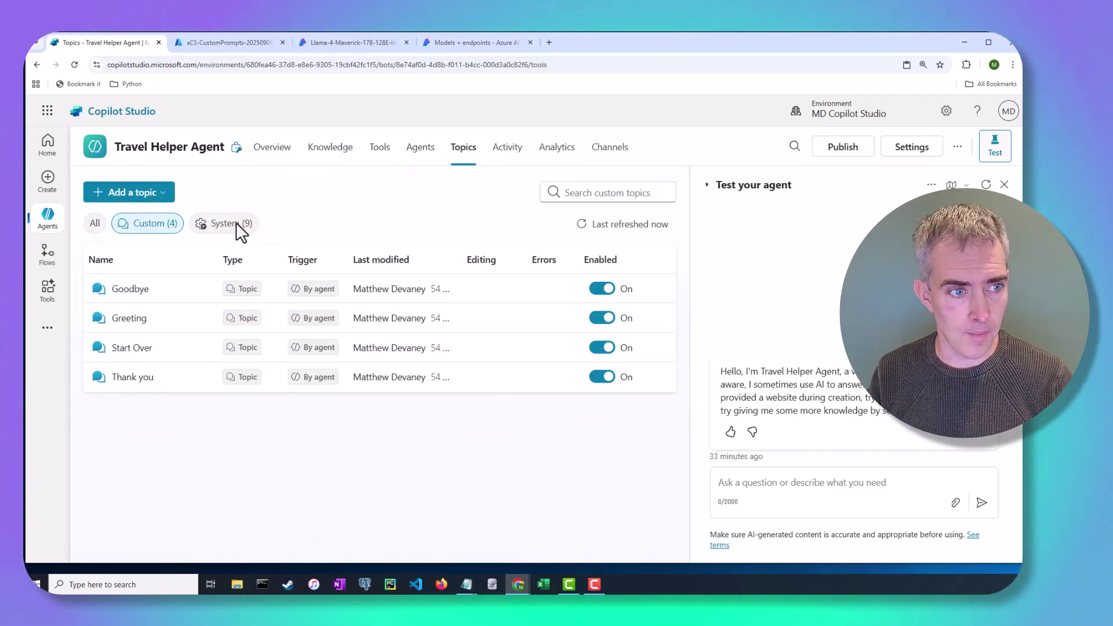
left_click(139, 195)
left_click(128, 217)
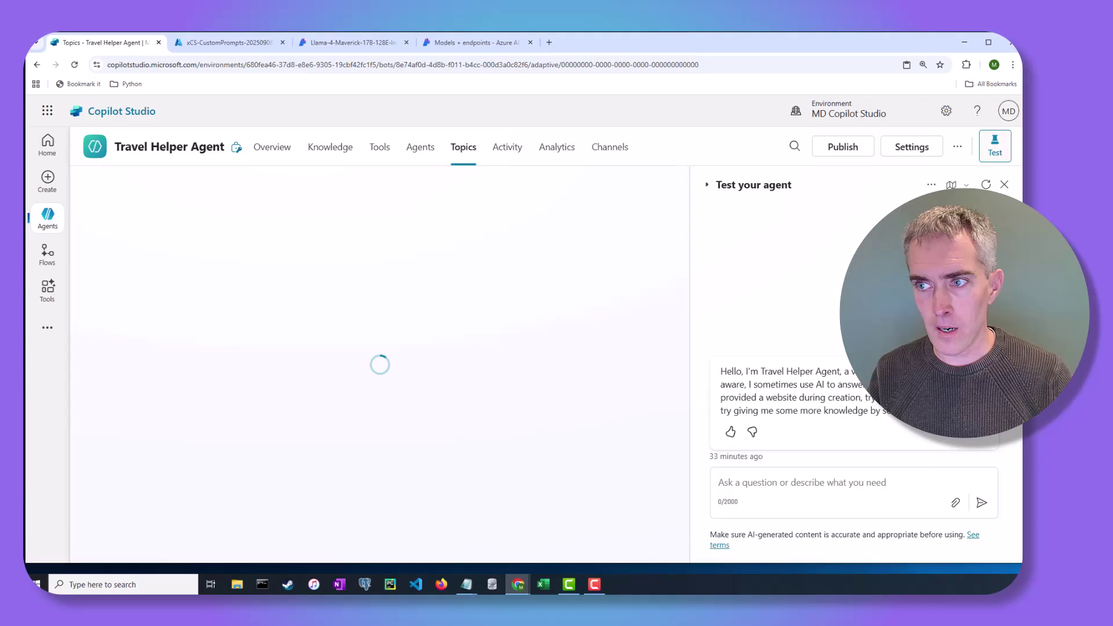
left_click(132, 185)
type("Create")
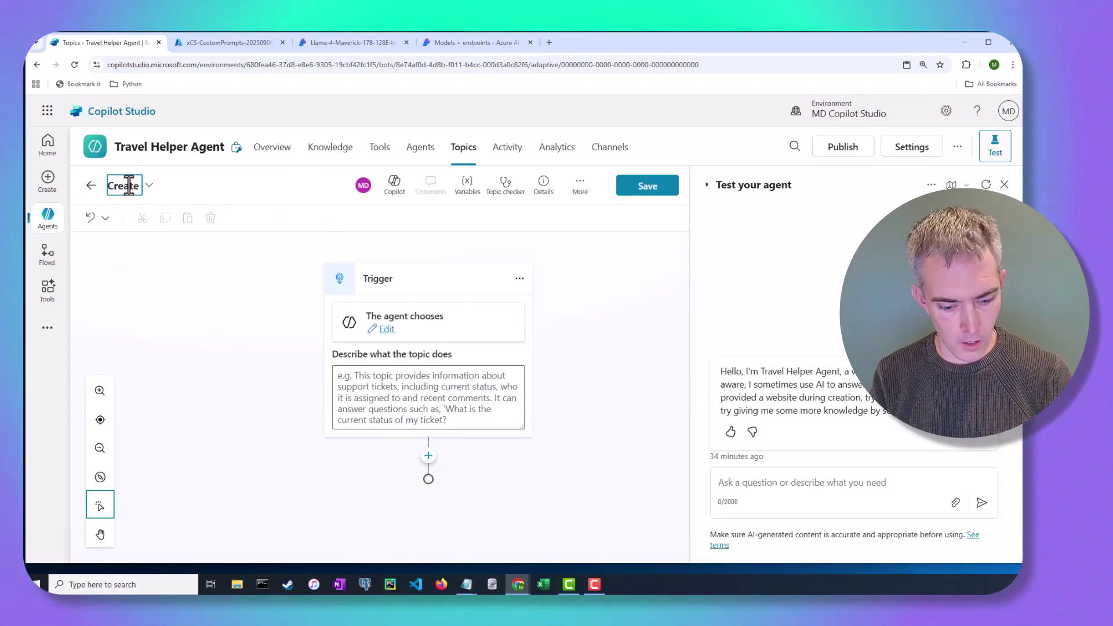
type(" Travel I")
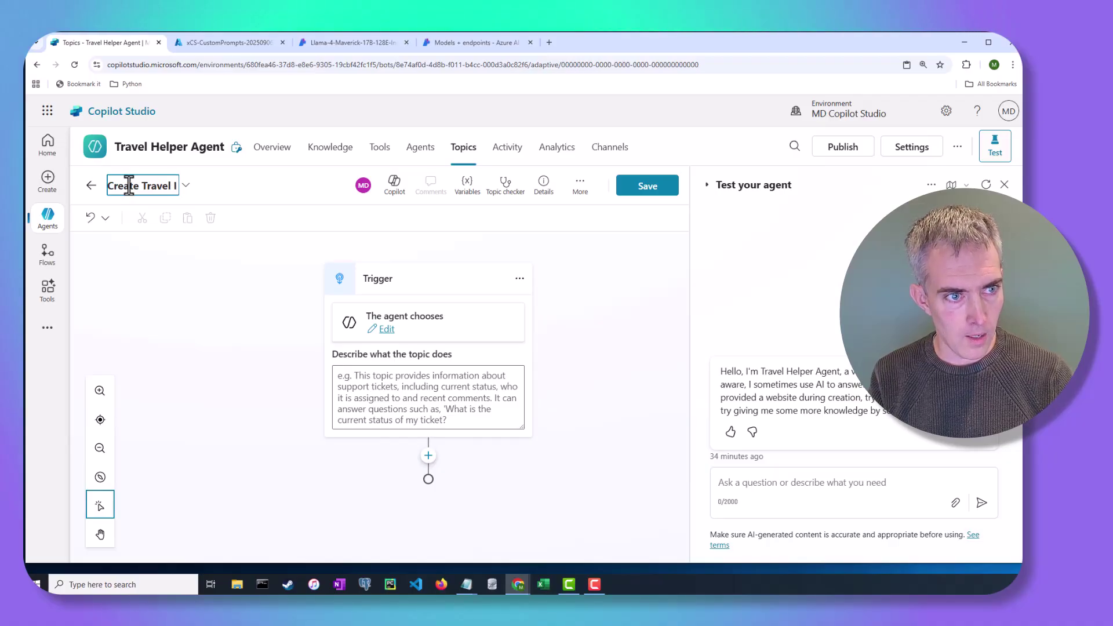
type("tinerary")
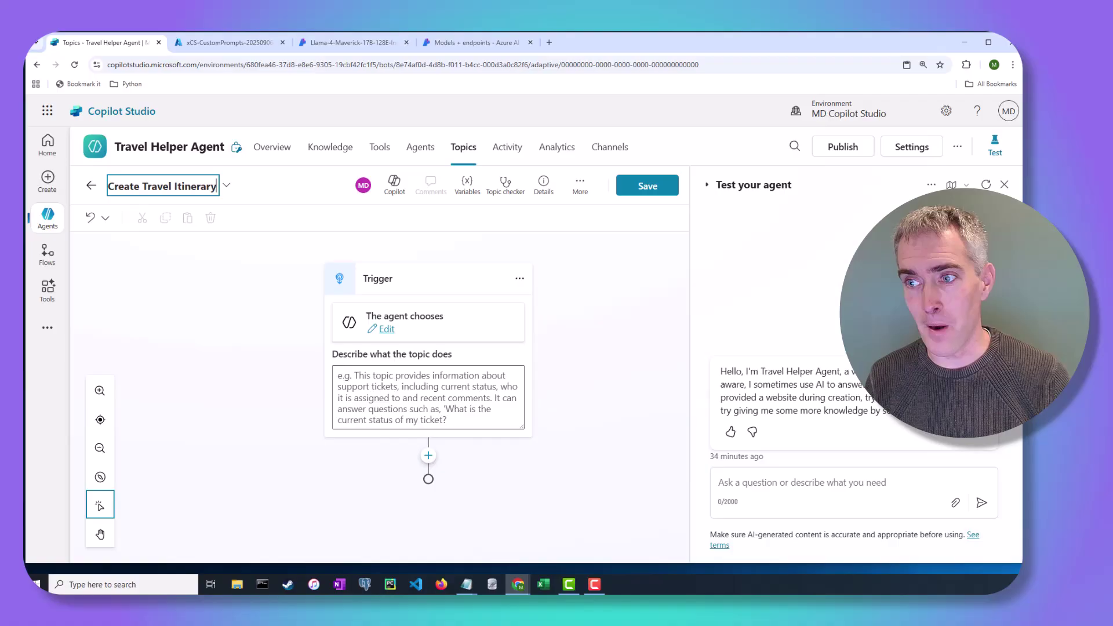
Paste a description about helping users create travel itineraries and save the topic
key("alt+Tab")
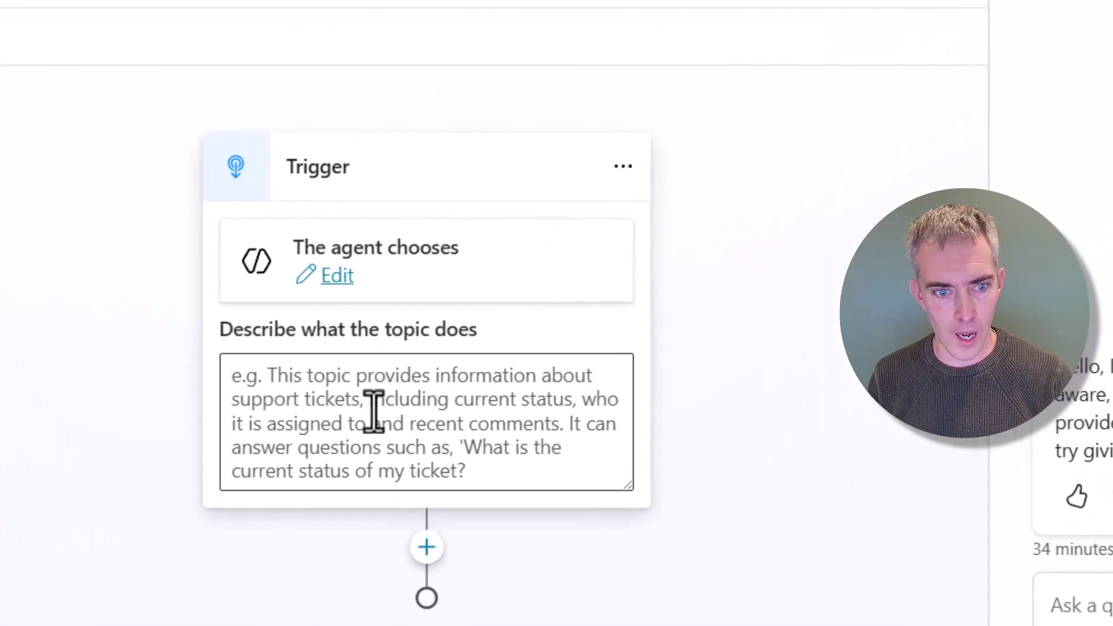
left_click(405, 392)
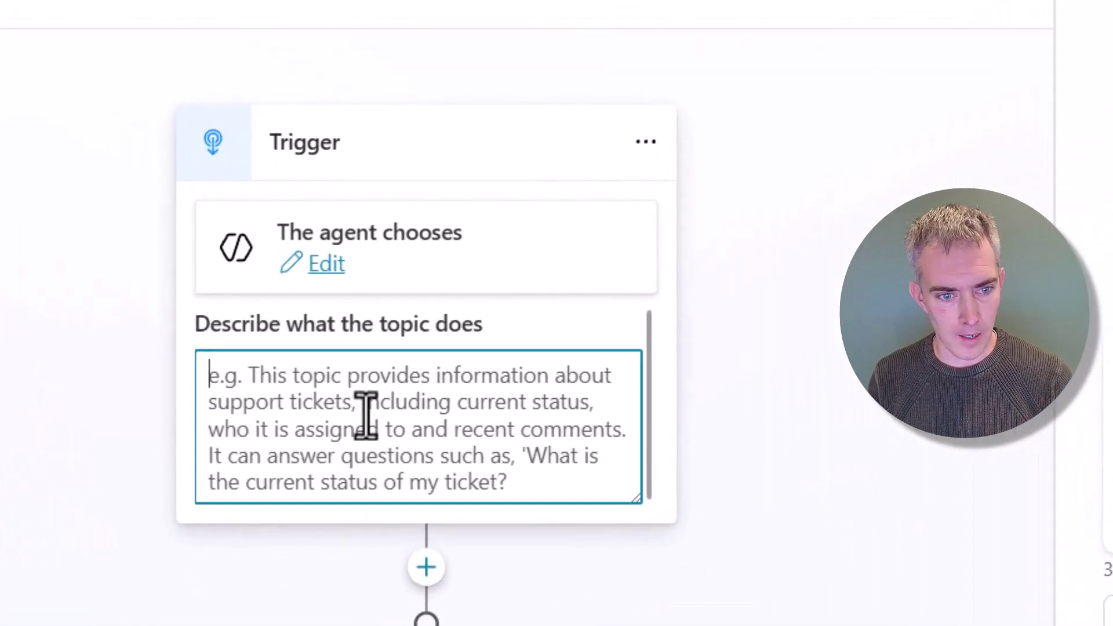
type("This topic will help the user create a travel itinerary. A travel itinerary is a plan for what to do, where to go, and for how long when the user goes on a planned trip.")
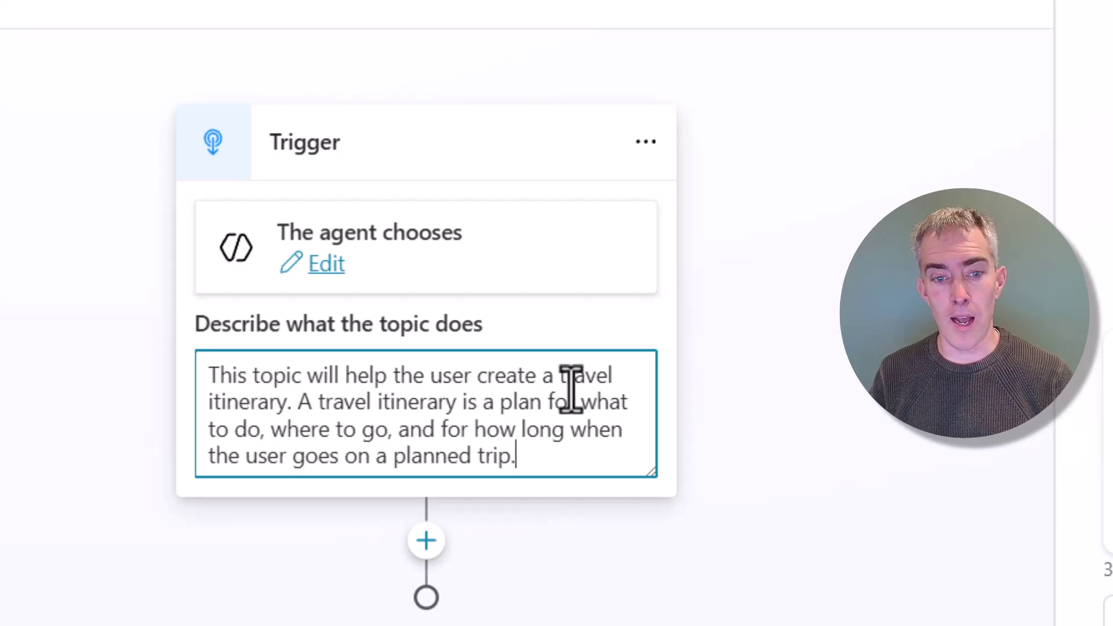
left_click(807, 371)
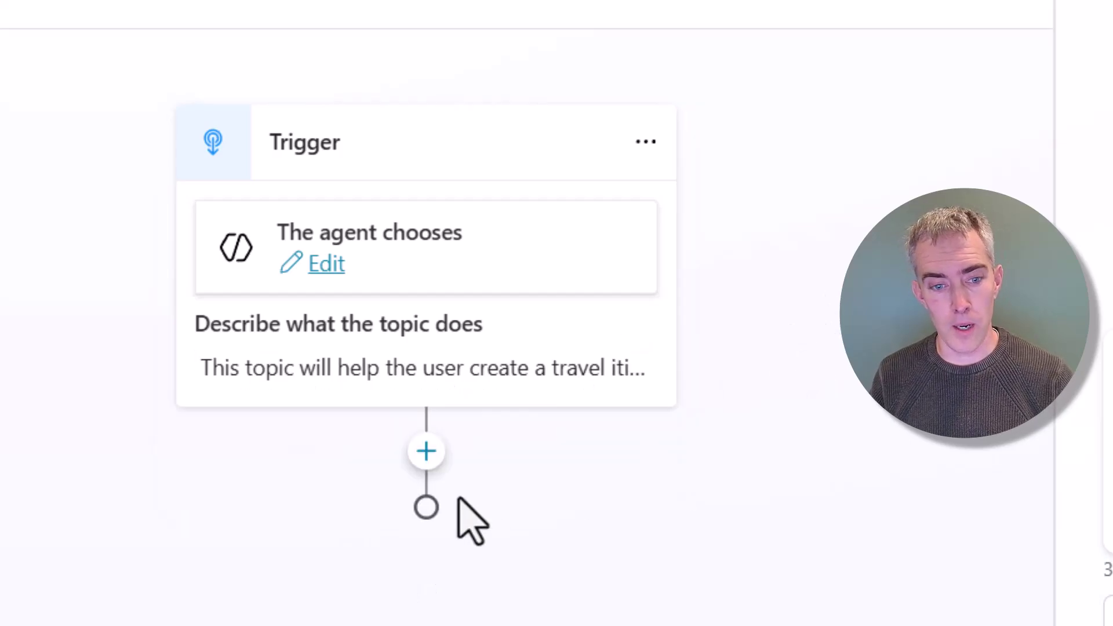
left_click(425, 455)
left_click(865, 6)
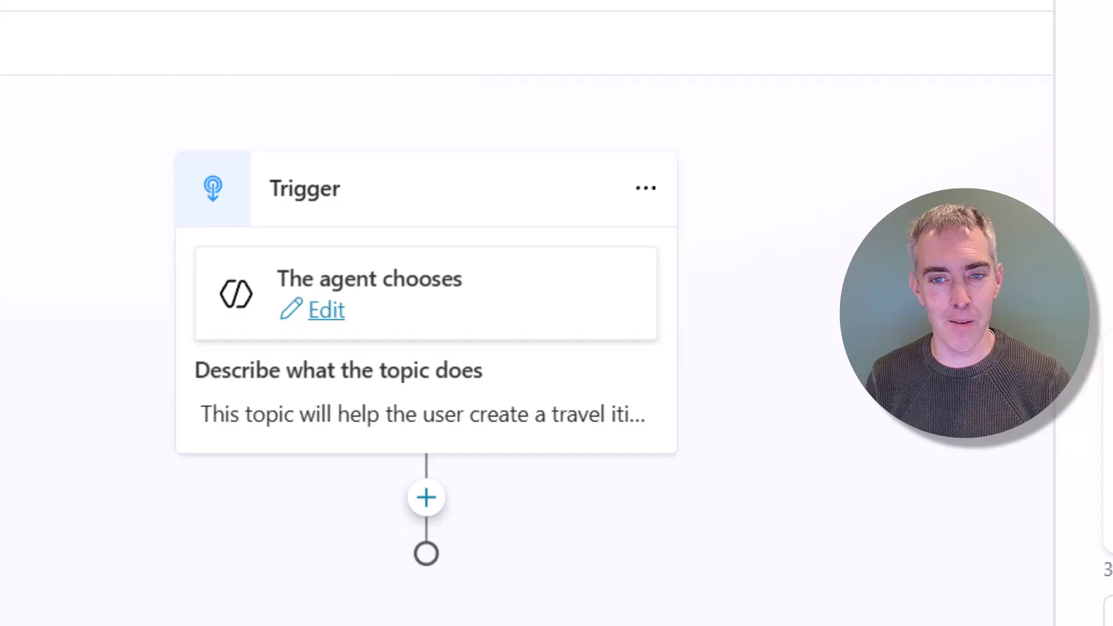
scroll(899, 154, "down", 1)
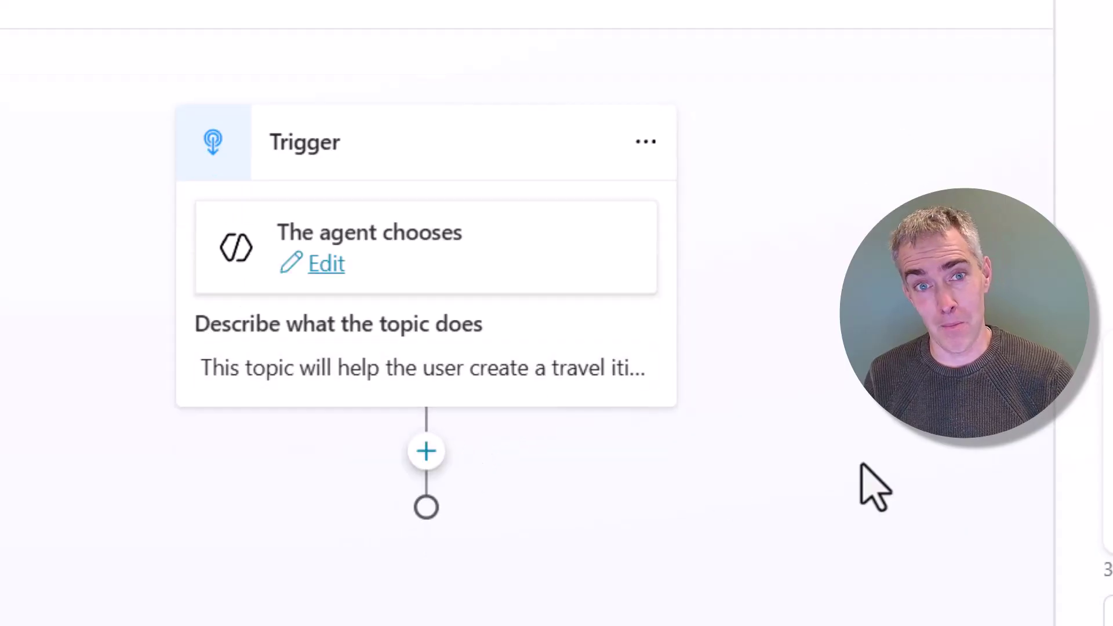
Add a new prompt tool below the topic trigger
left_click(426, 451)
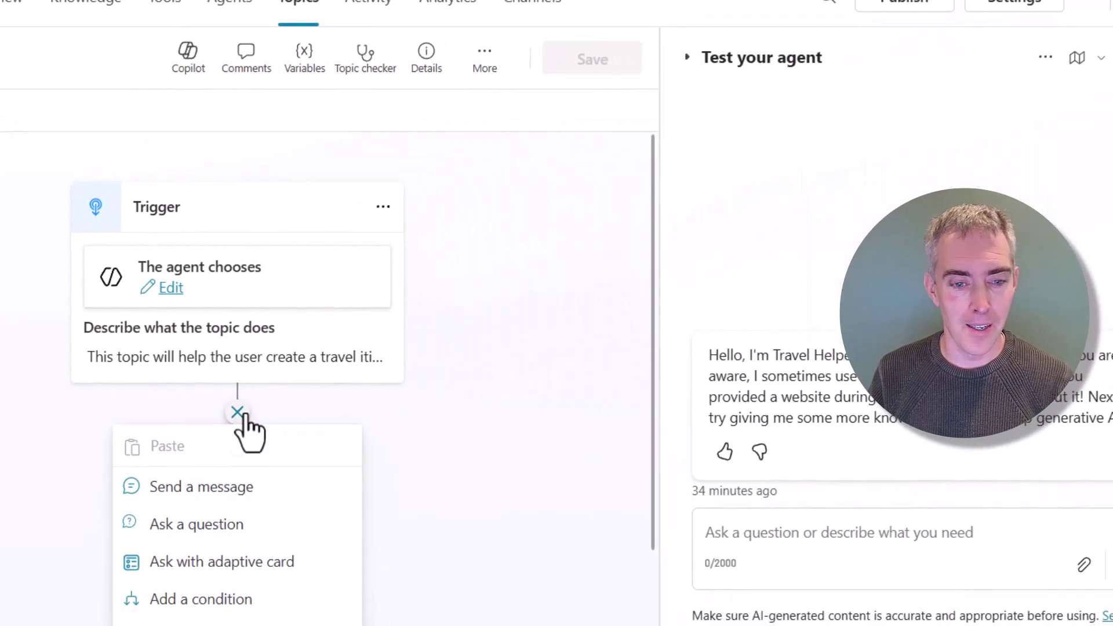
scroll(250, 432, "down", 2)
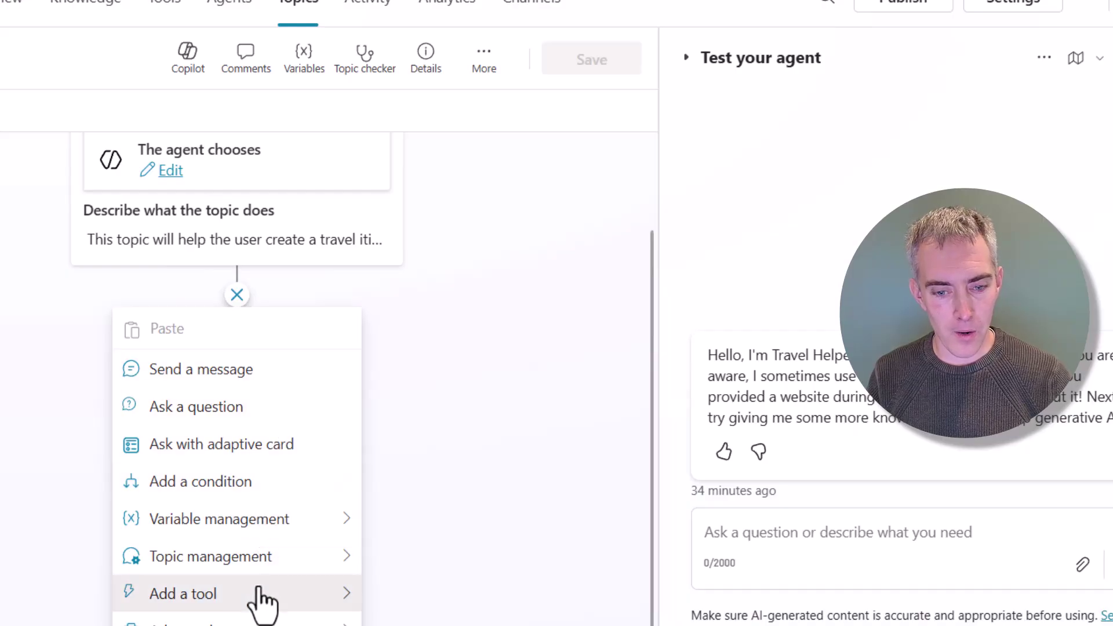
mouse_move(263, 603)
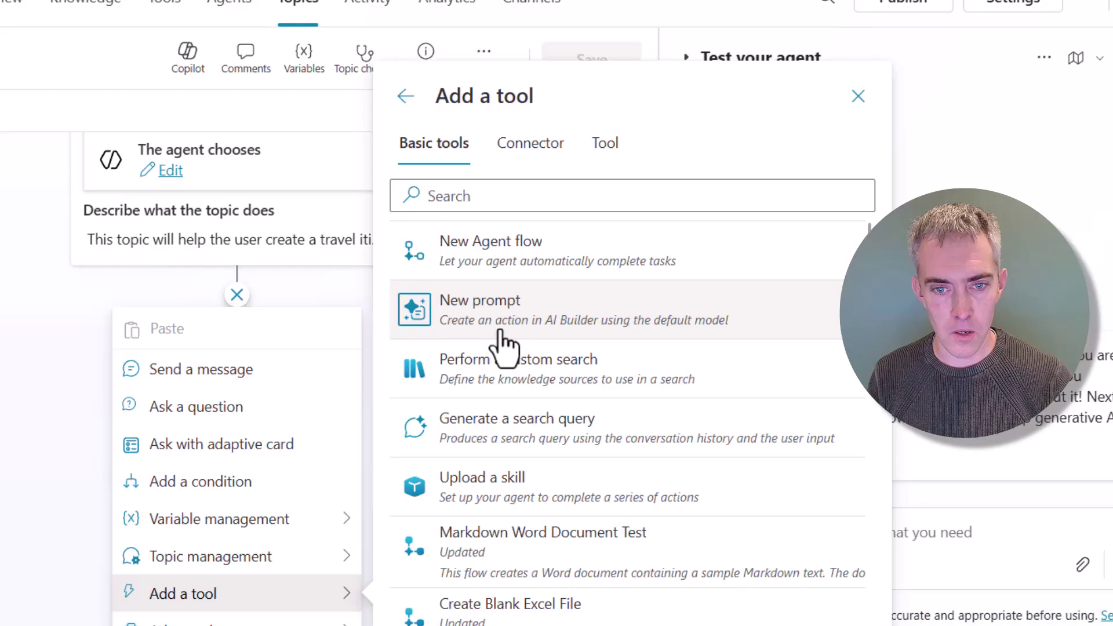
left_click(557, 326)
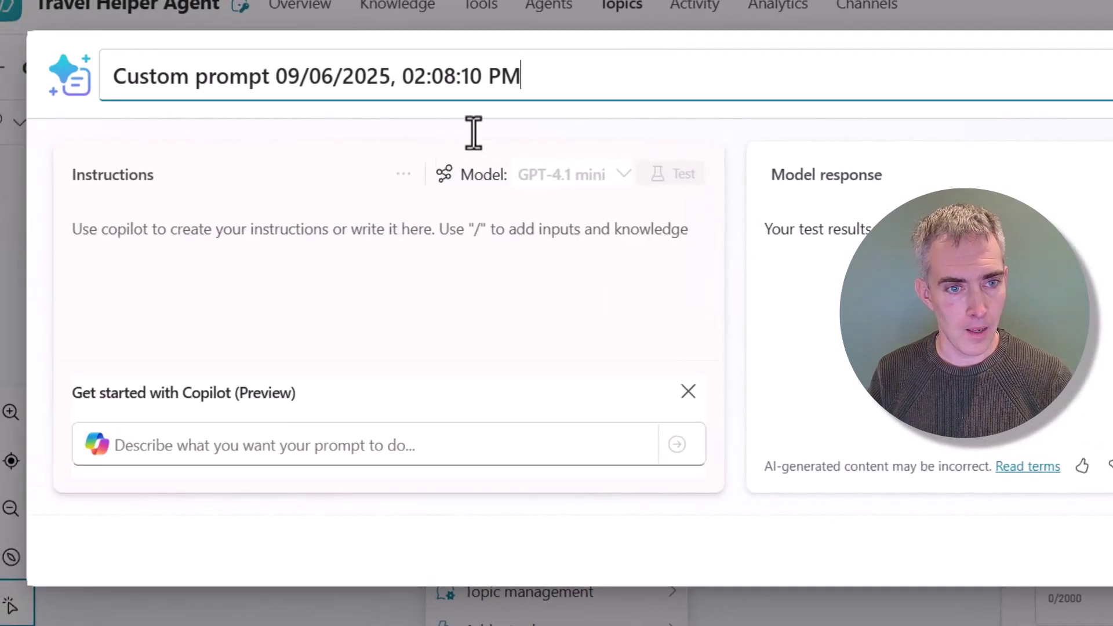
left_click_drag(557, 81, 87, 82)
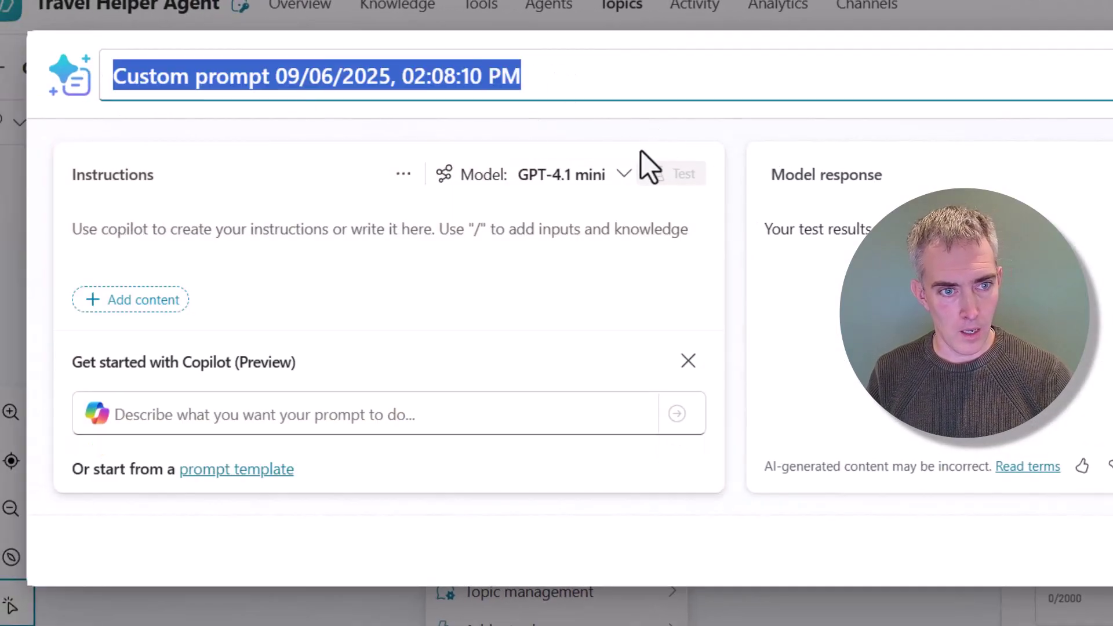
Rename the prompt to 'Create Travel Itinerary Prompt'
left_click(612, 175)
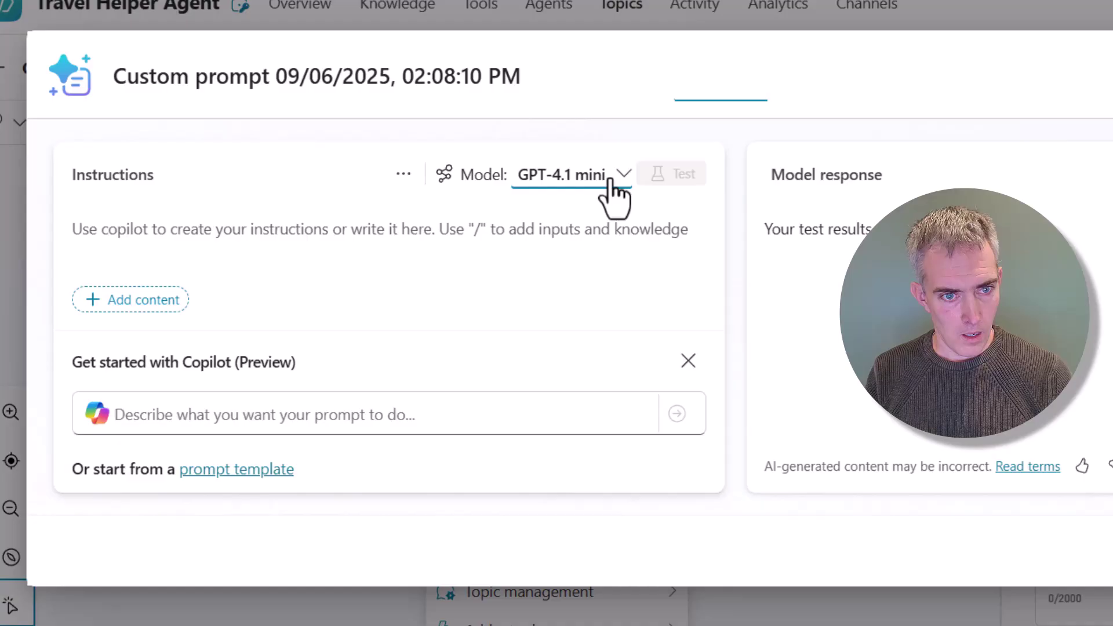
left_click(544, 87)
type("C")
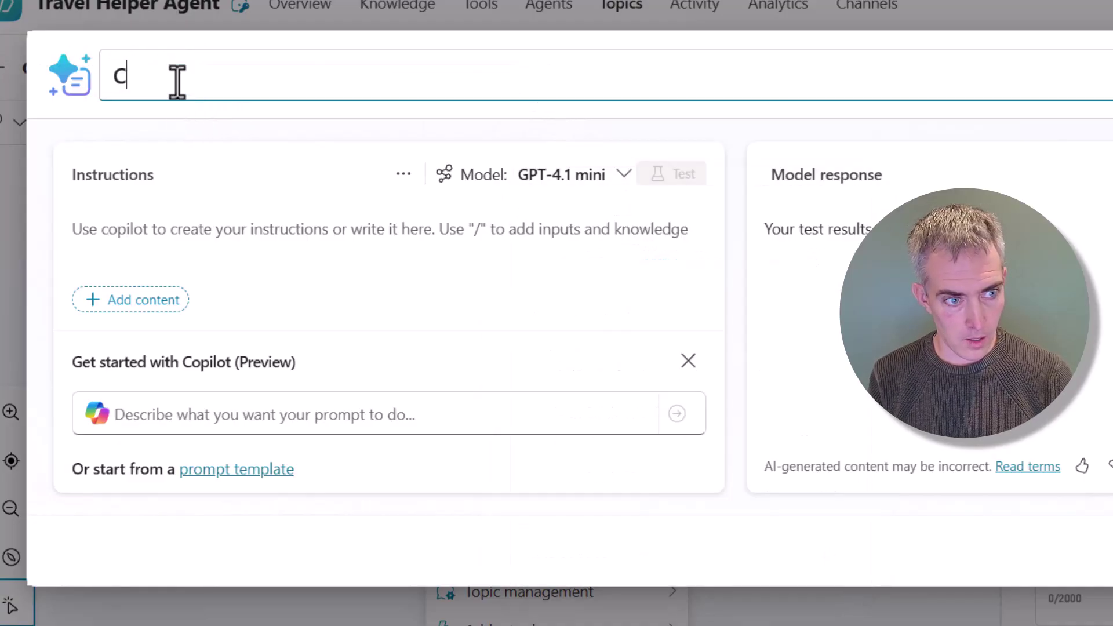
key("BackSpace")
type("T")
type("rr")
key("BackSpace")
type("eate")
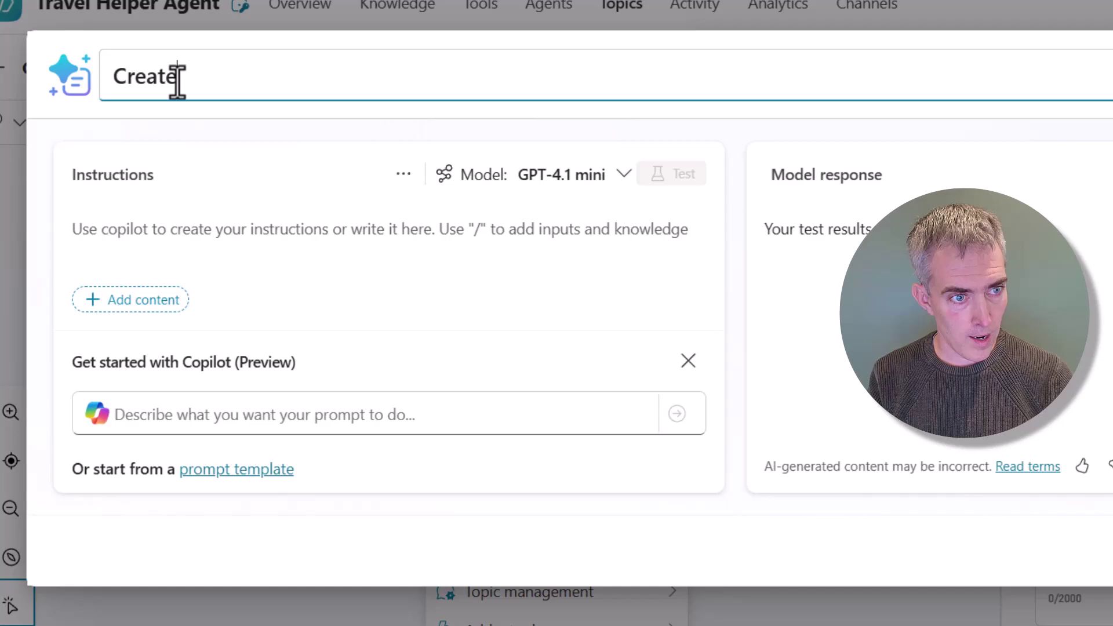
type(" Travel Itin")
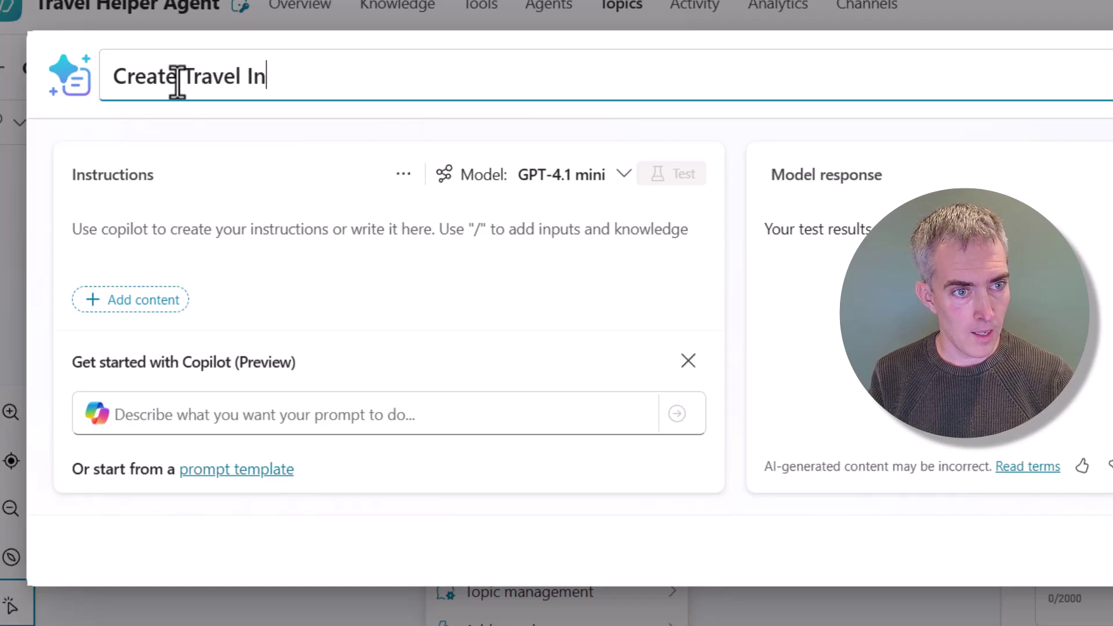
key("BackSpace")
type("tinerary ")
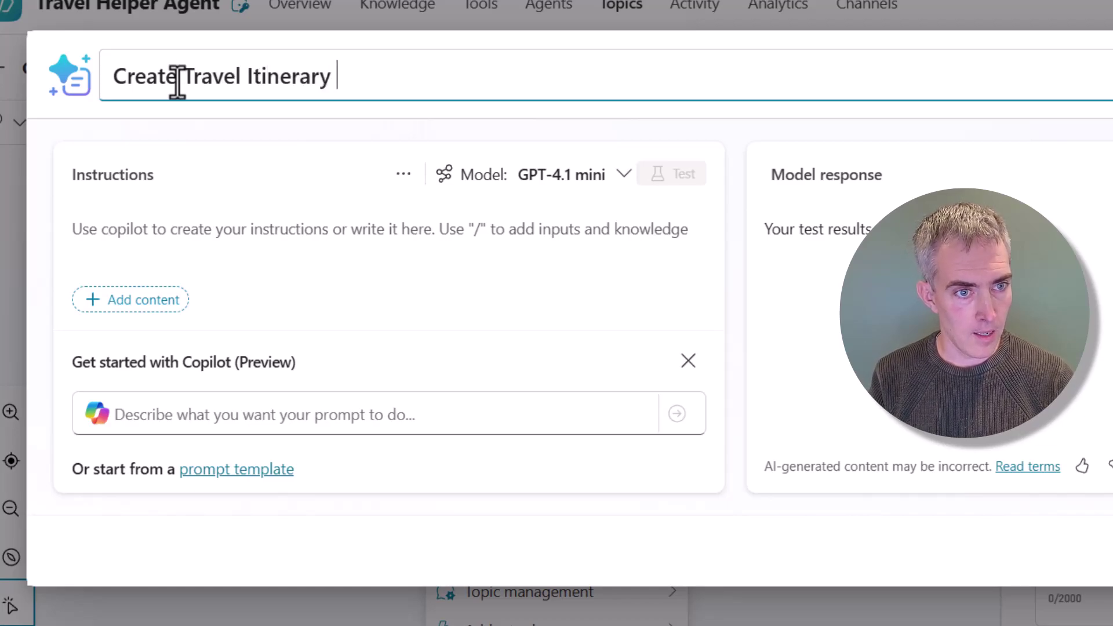
type("Prompt")
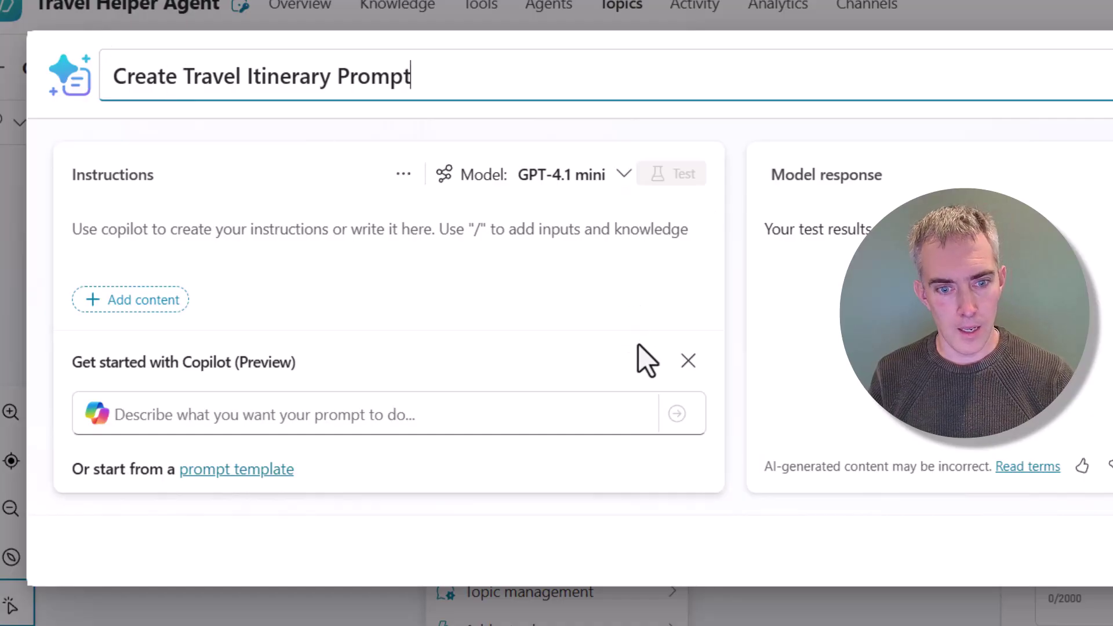
From the prompt's model list, start connecting an Azure AI Foundry model
left_click(689, 361)
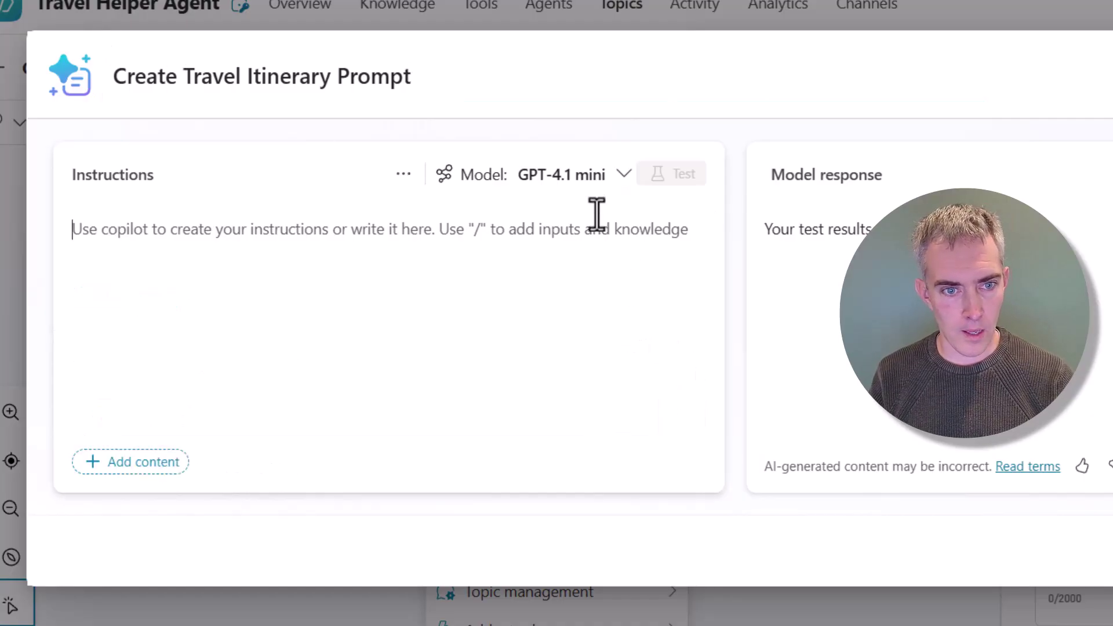
left_click(595, 179)
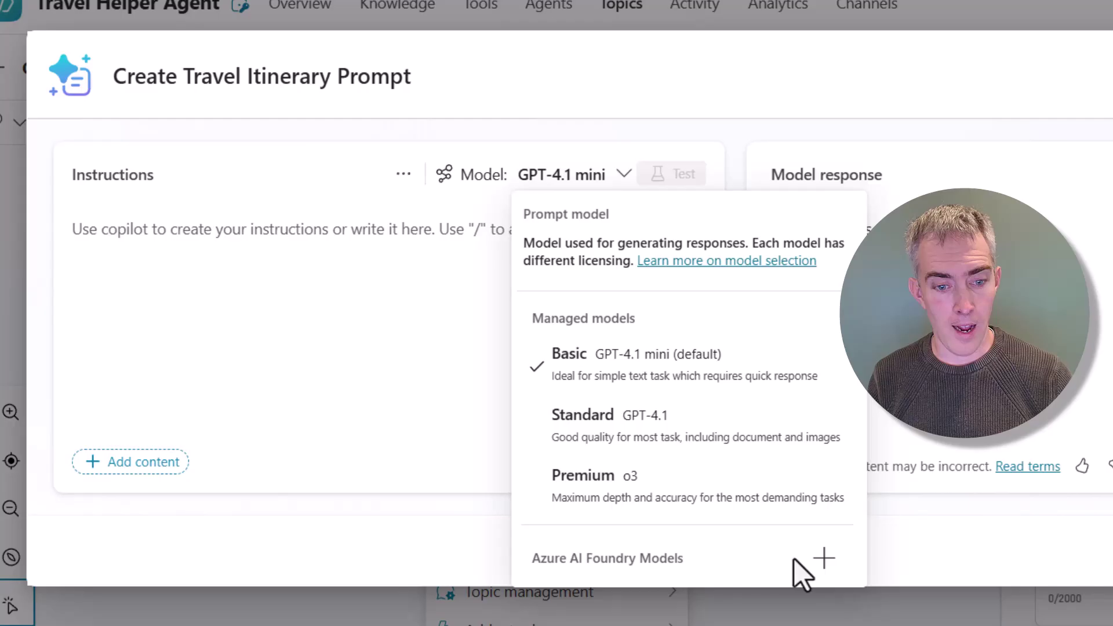
left_click(824, 558)
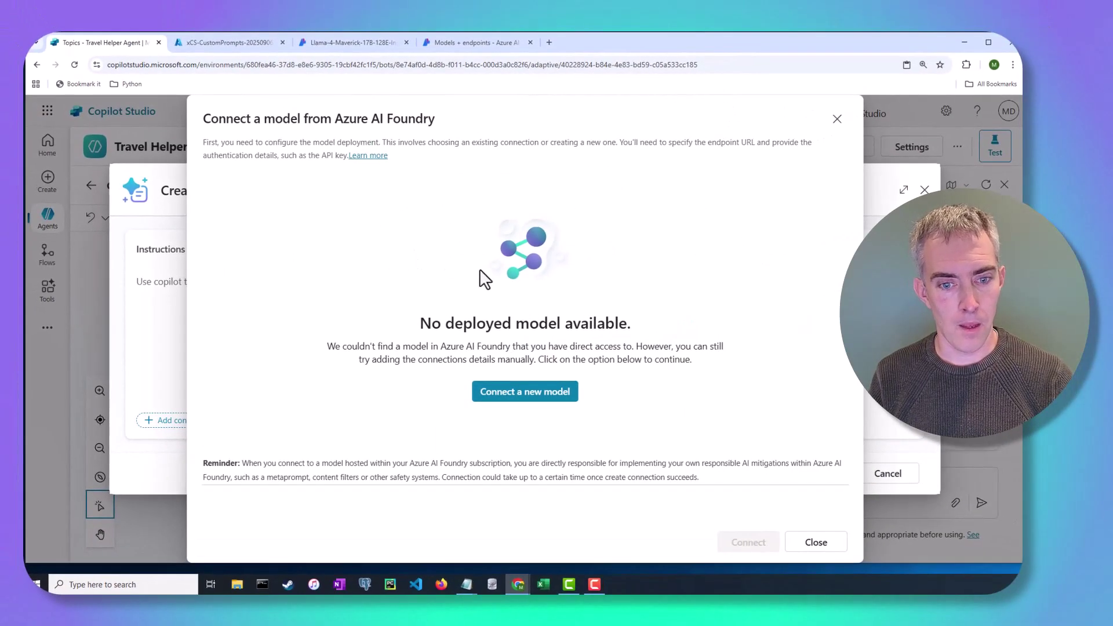
Choose to connect a new Foundry model manually, then bring up the Llama-4-Maverick deployment page
left_click(521, 399)
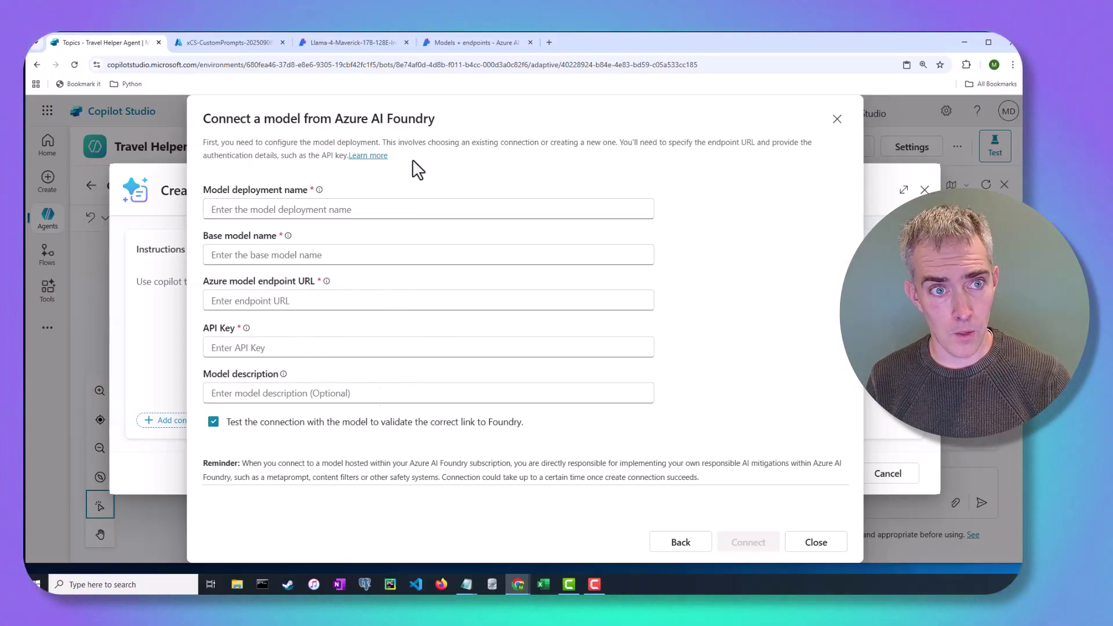
left_click(377, 47)
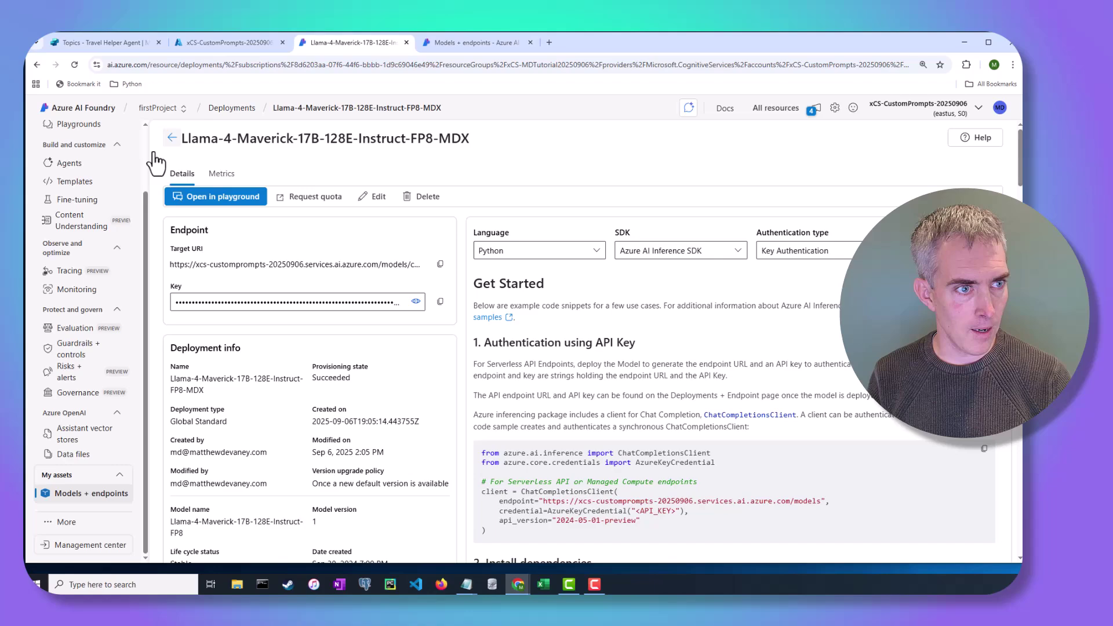
scroll(115, 174, "up", 3)
left_click(116, 162)
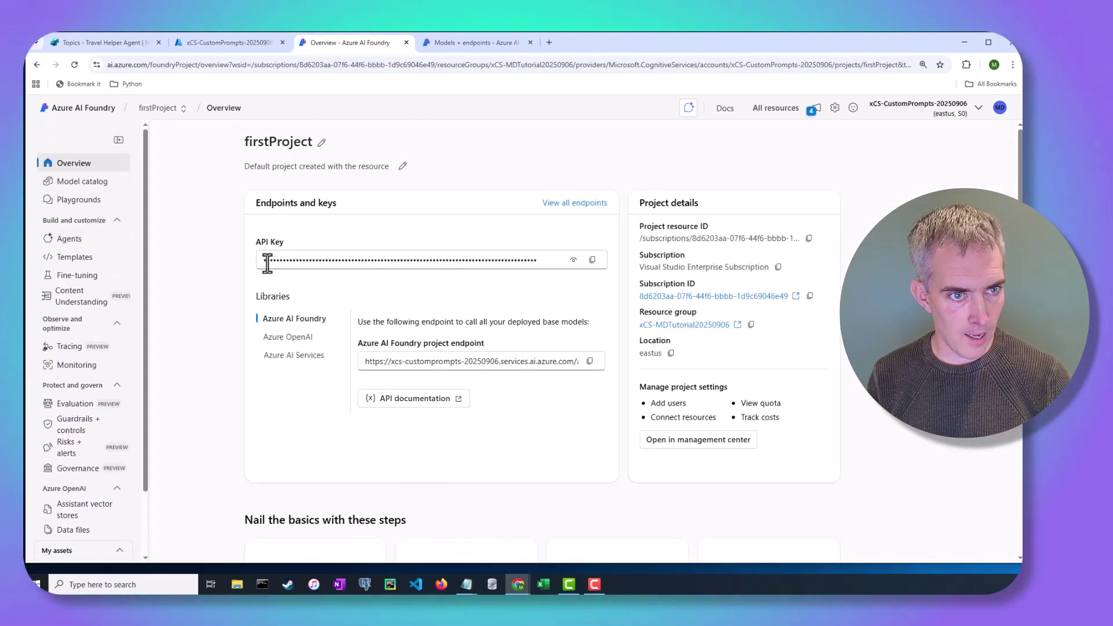
scroll(92, 394, "down", 2)
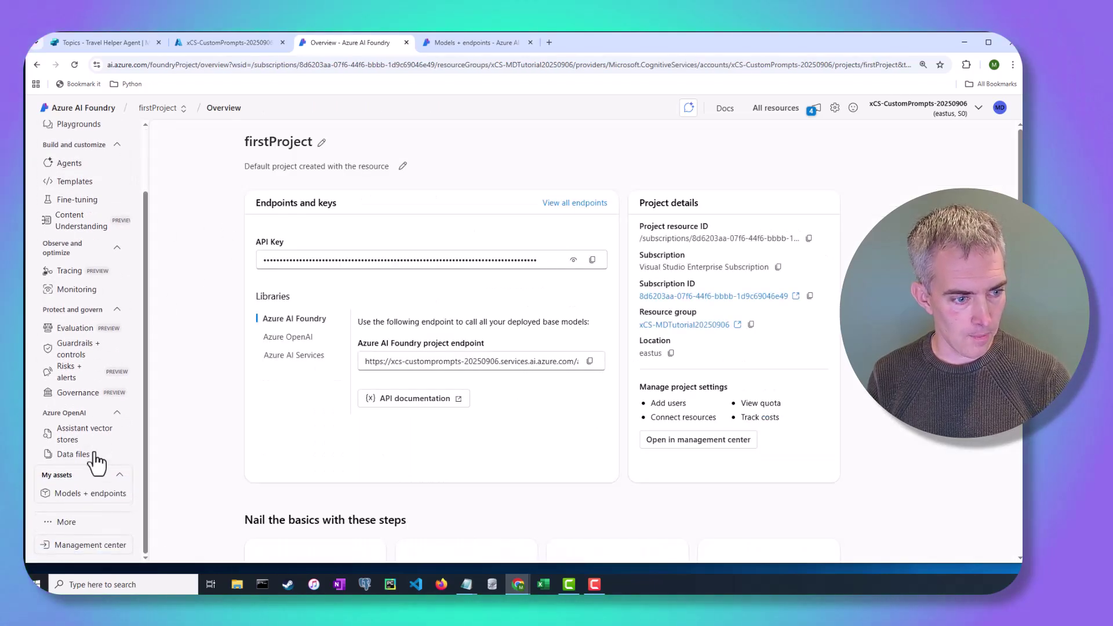
left_click(79, 497)
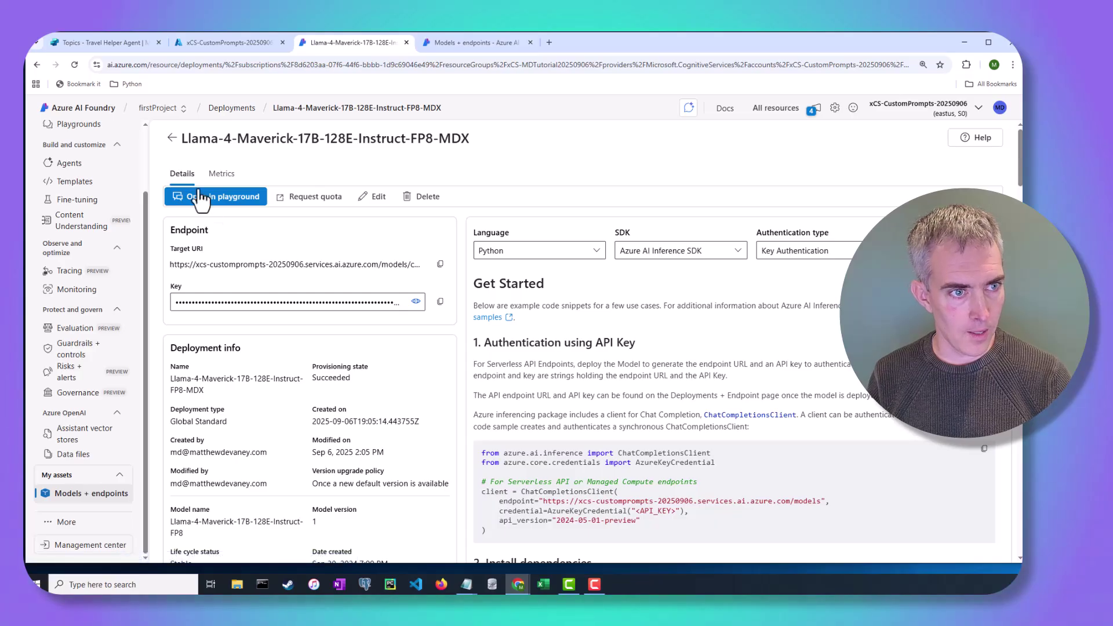
left_click(171, 139)
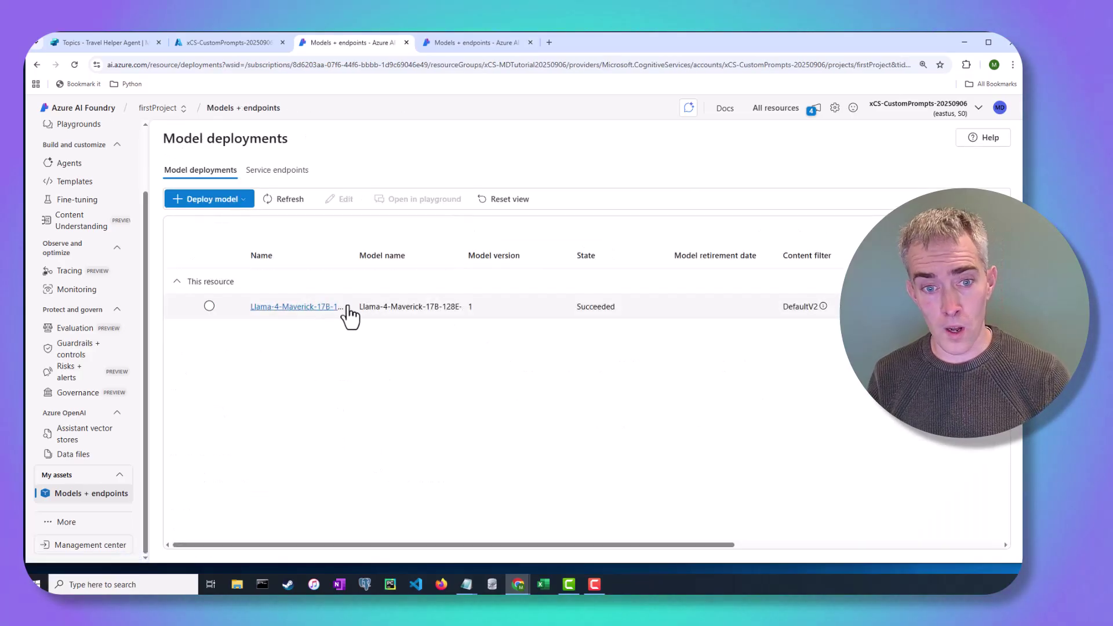
left_click(272, 309)
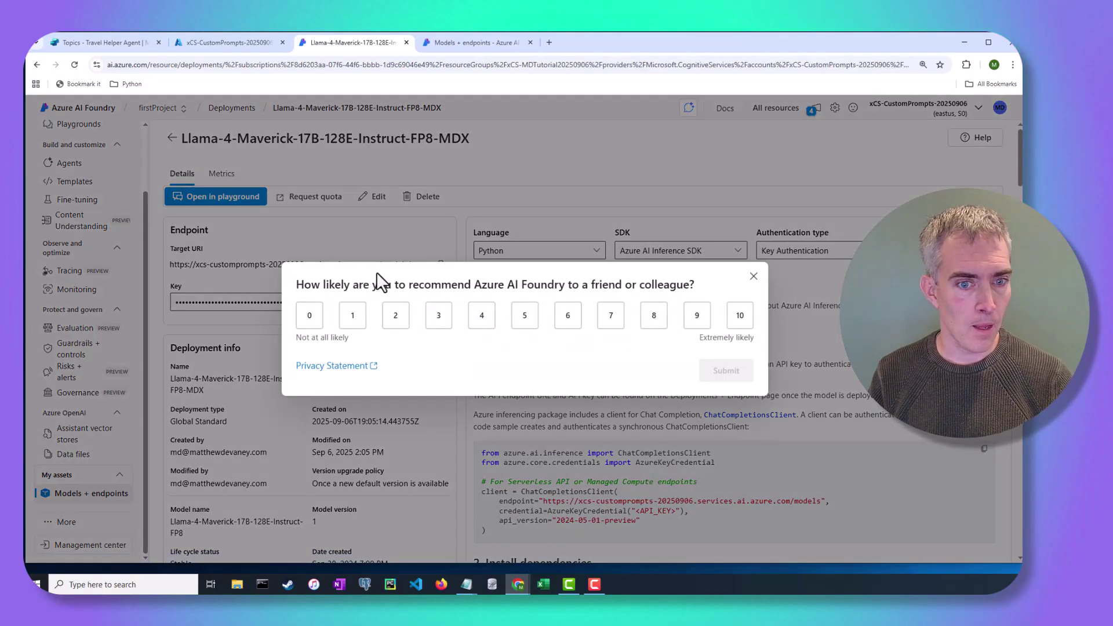
left_click(754, 277)
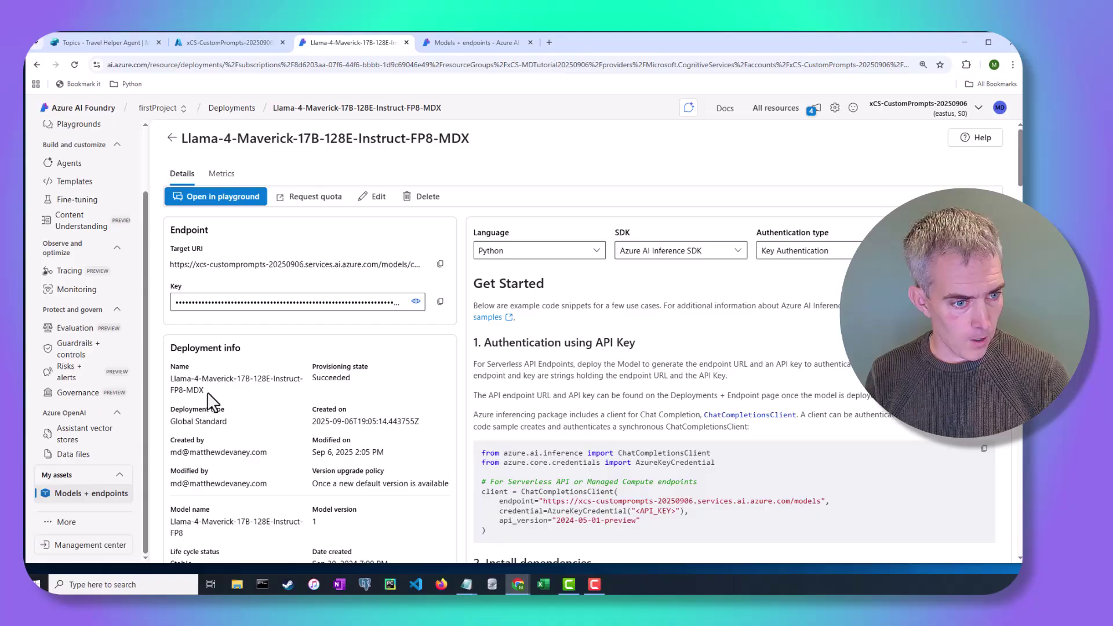
Fill the connection form with the Llama-4-Maverick deployment name and base model name
left_click_drag(203, 392, 173, 381)
key("ctrl+c")
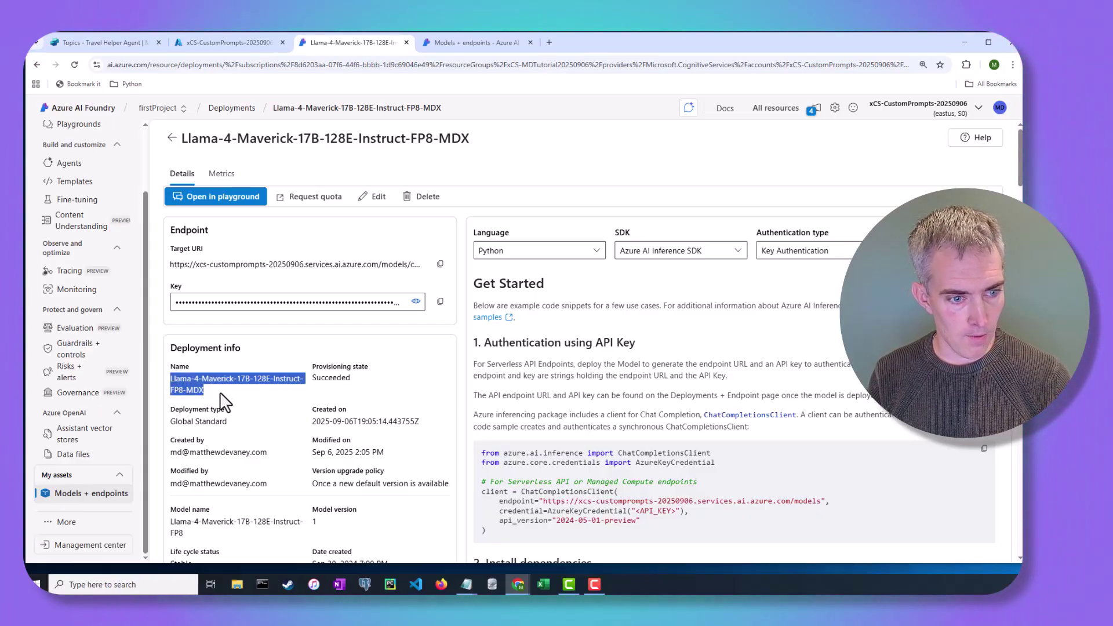
left_click(249, 47)
left_click(442, 46)
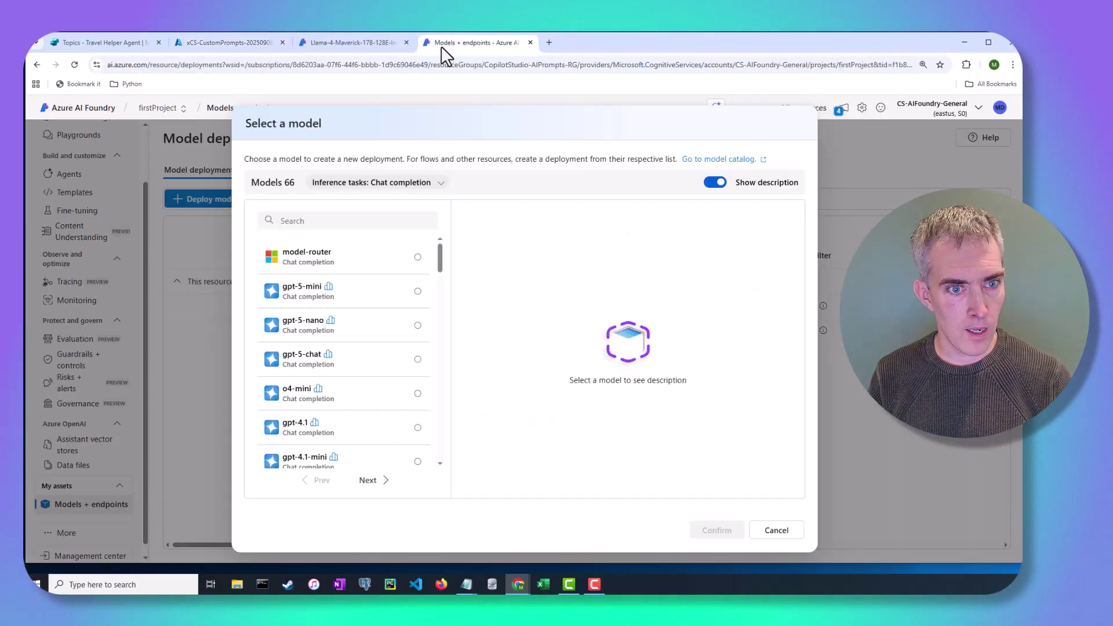
left_click(124, 46)
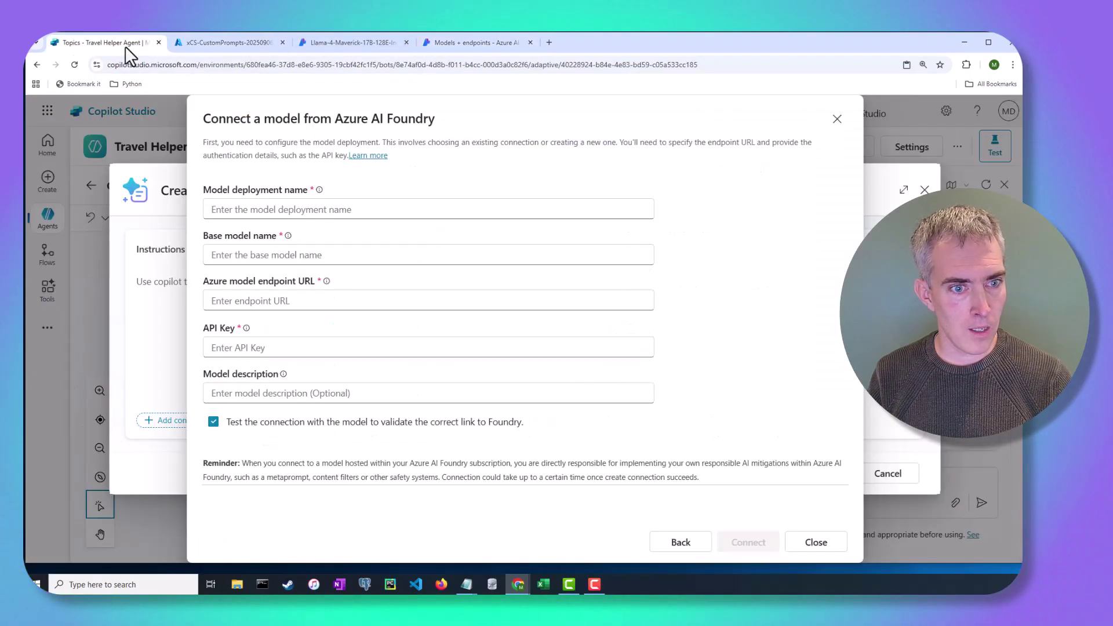
left_click(258, 212)
key("ctrl+v")
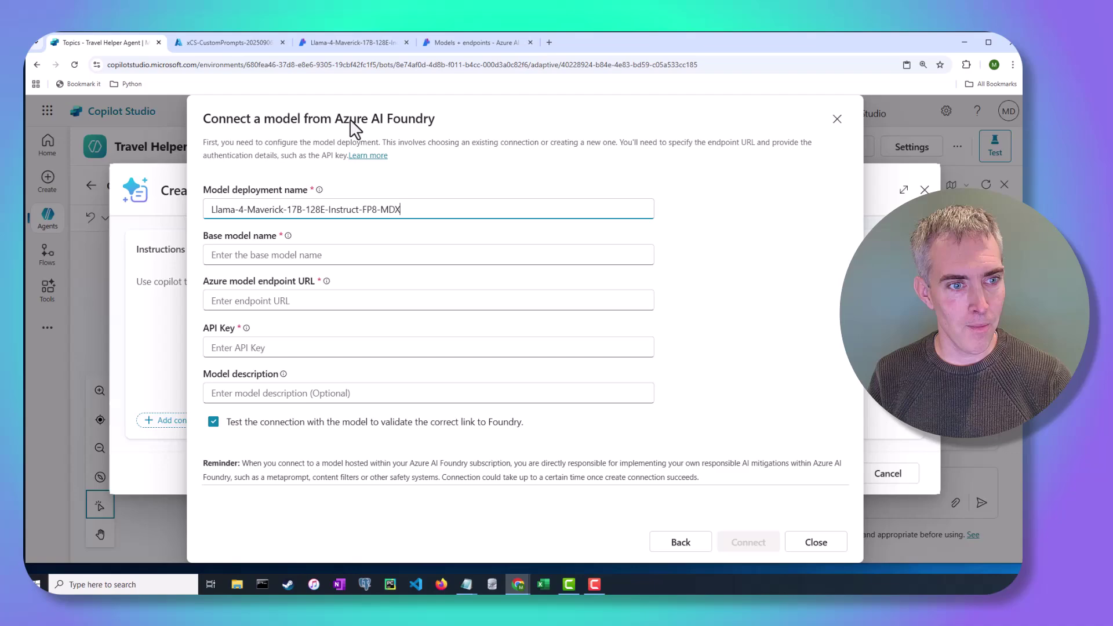
left_click(359, 46)
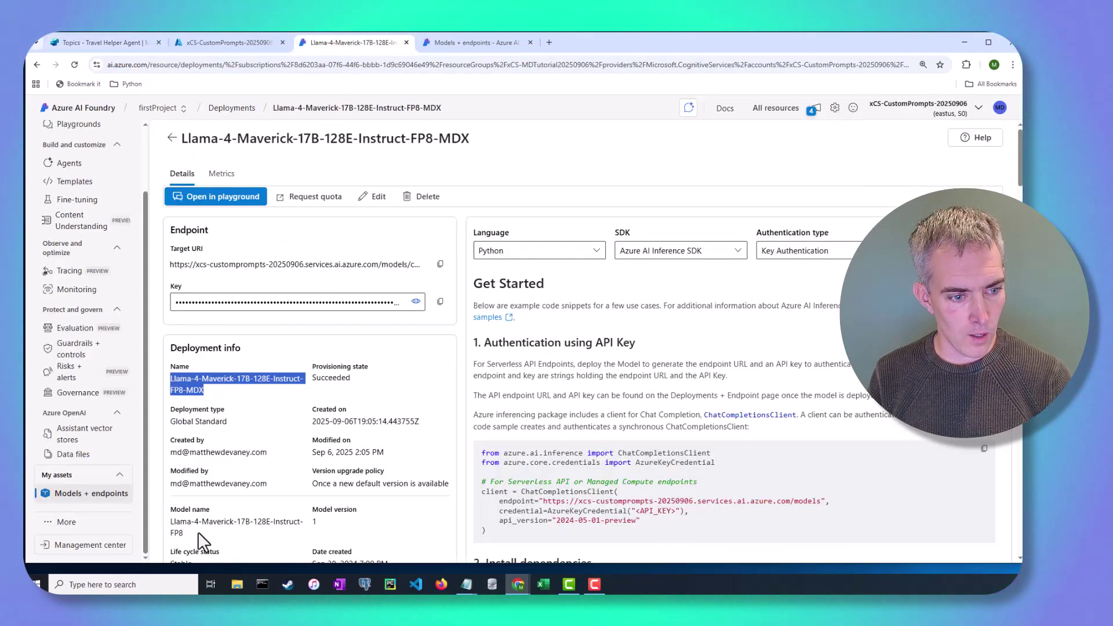
left_click(115, 43)
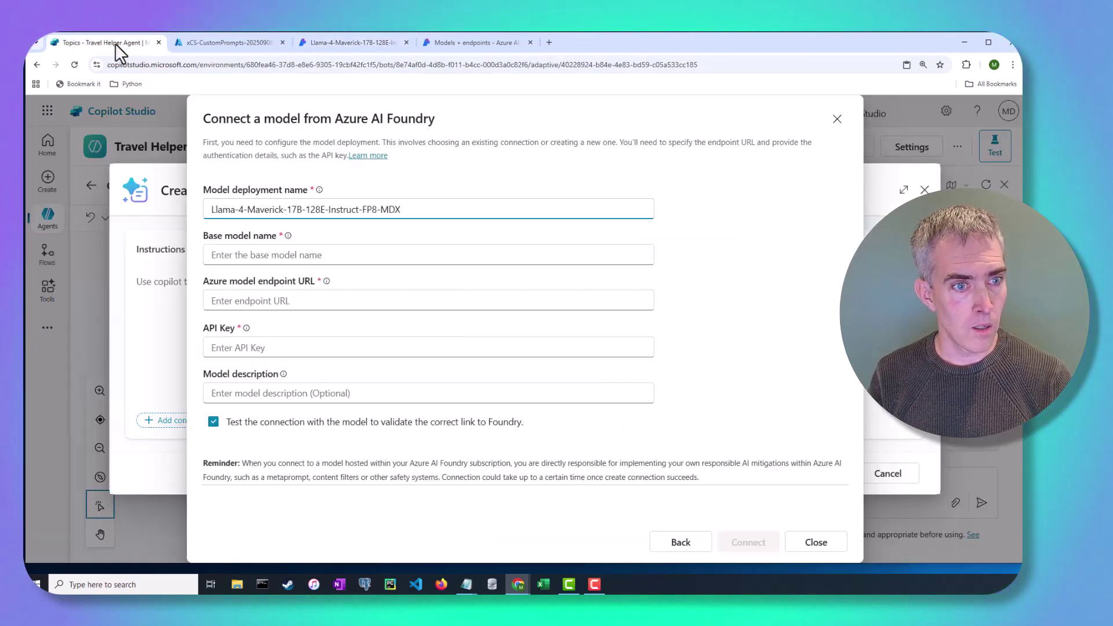
left_click(259, 255)
type("Llama-4-Maverick-17B-128E-Instruct-FP8")
Paste the deployment's target URI as the endpoint URL and its API key
left_click(353, 42)
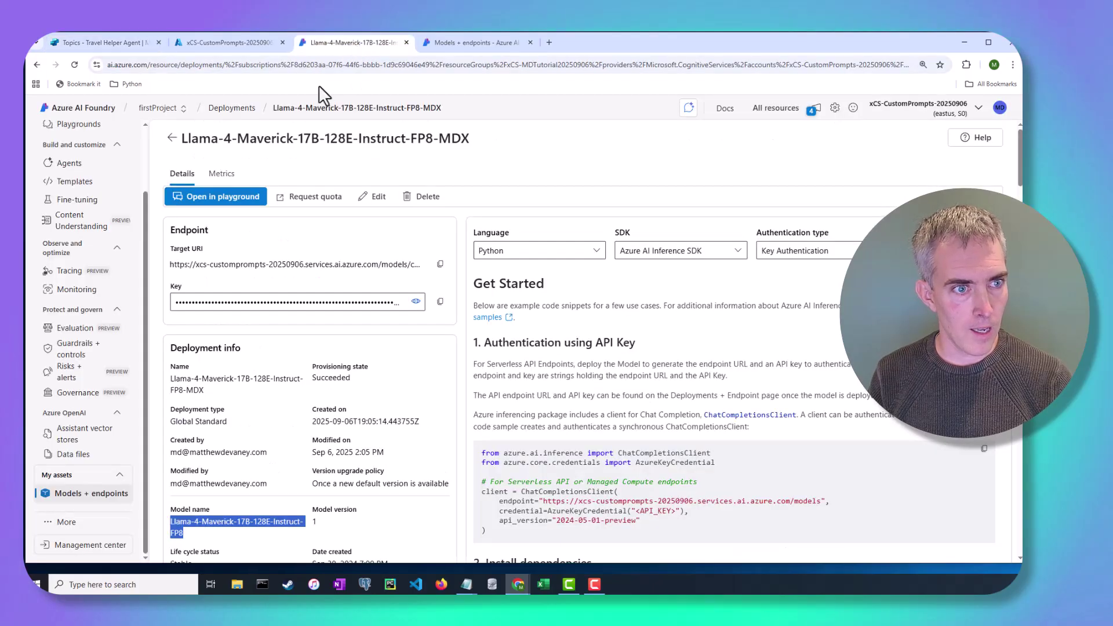
left_click(440, 264)
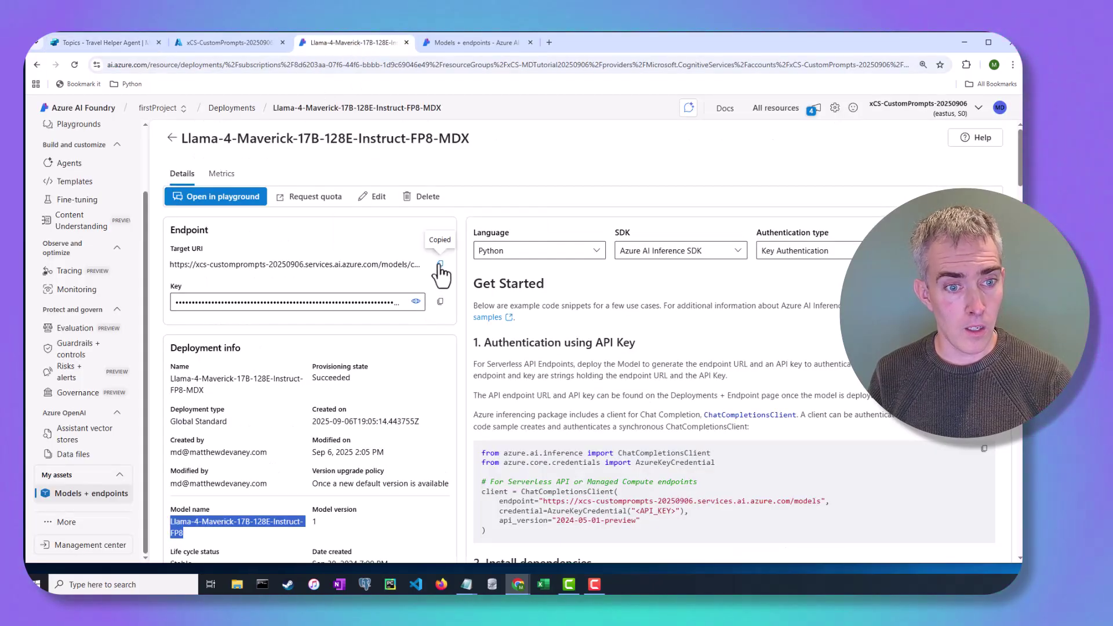
left_click(123, 44)
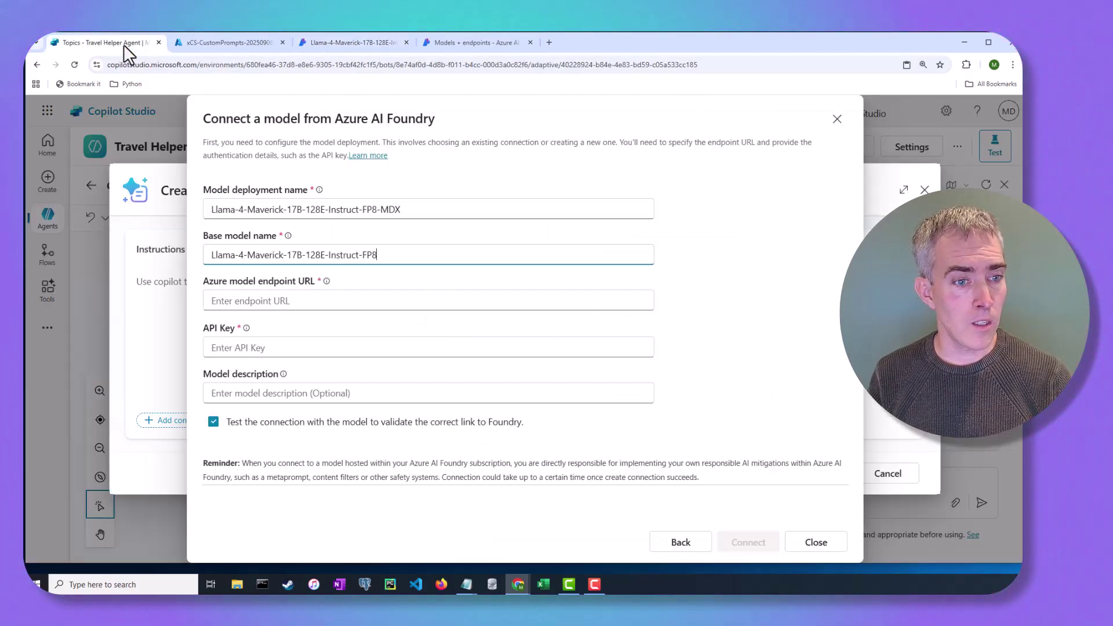
left_click(236, 300)
key("ctrl+v")
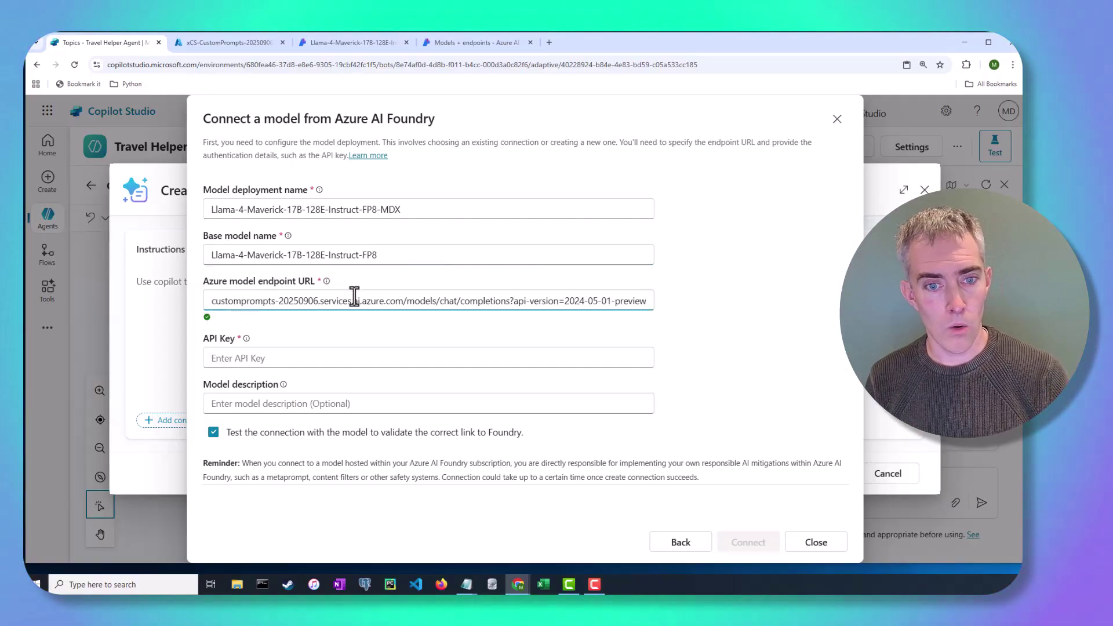
left_click(334, 44)
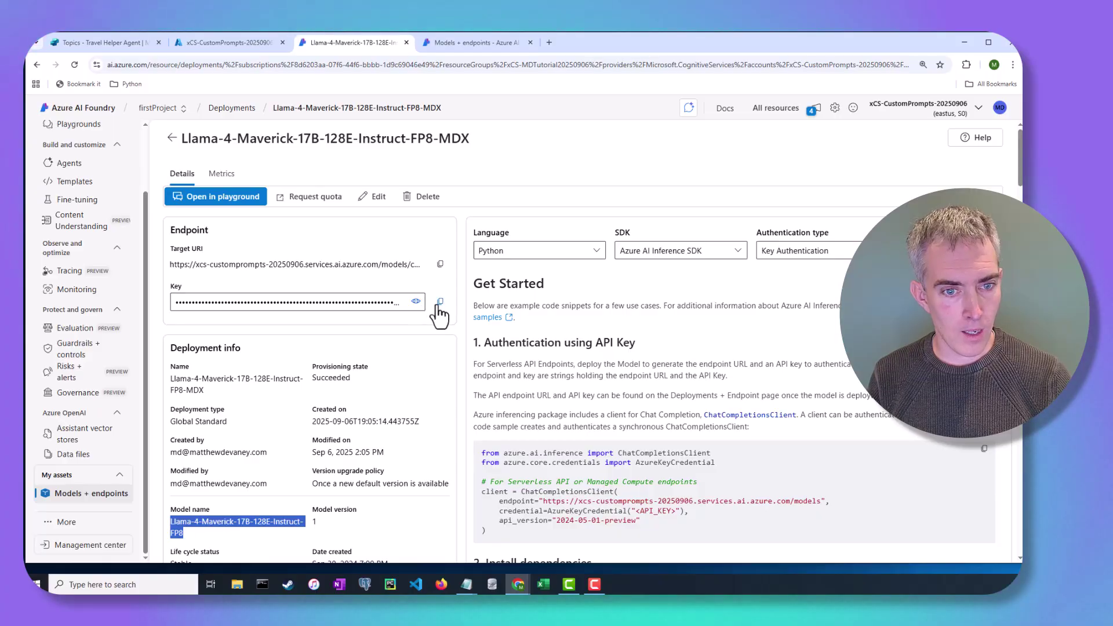
left_click(110, 46)
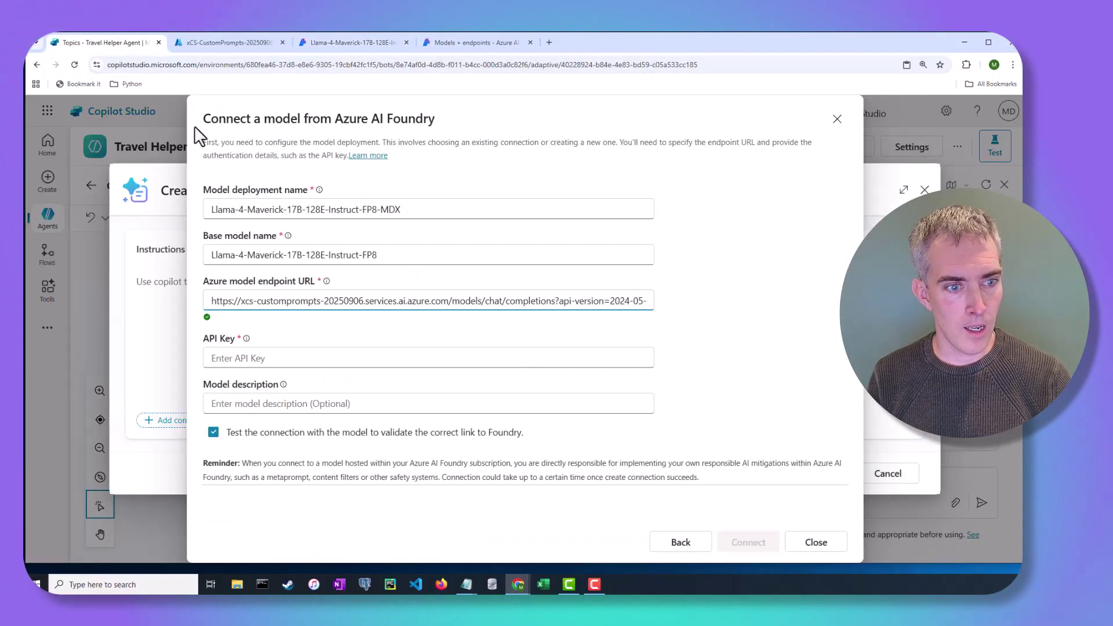
left_click(242, 359)
key("ctrl+v")
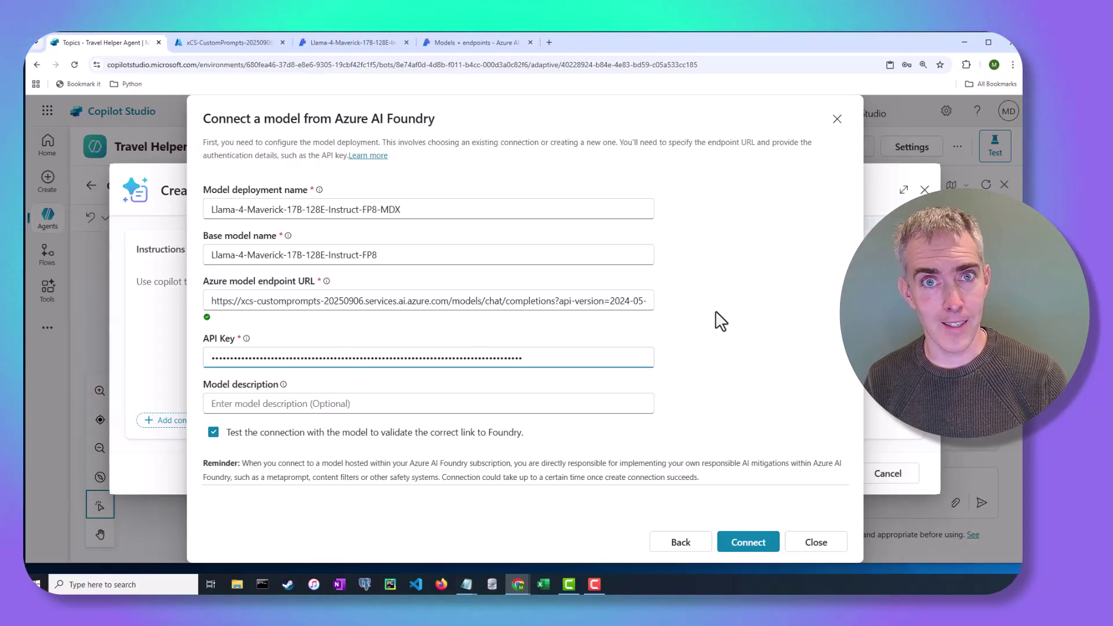
Connect the Llama-4-Maverick-17B-128E-Instruct-FP8-MDX model from Azure AI Foundry
left_click(735, 547)
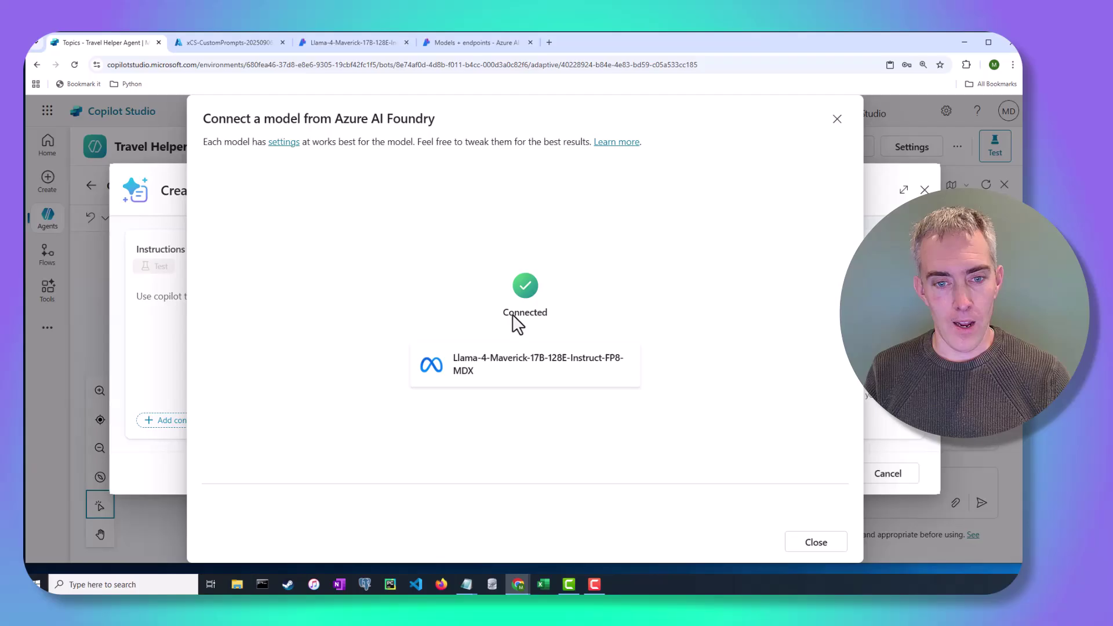
Close the Connected dialog and confirm Llama-4-Maverick-17B-128E-Instruct-FP8-MDX is the prompt's model
left_click(832, 545)
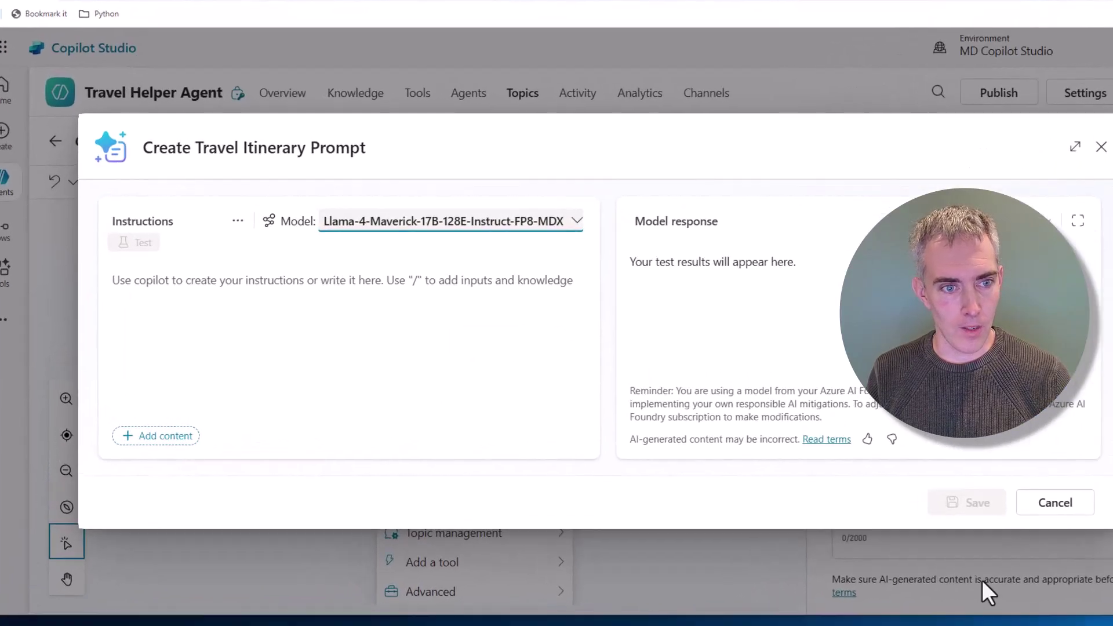
left_click(690, 177)
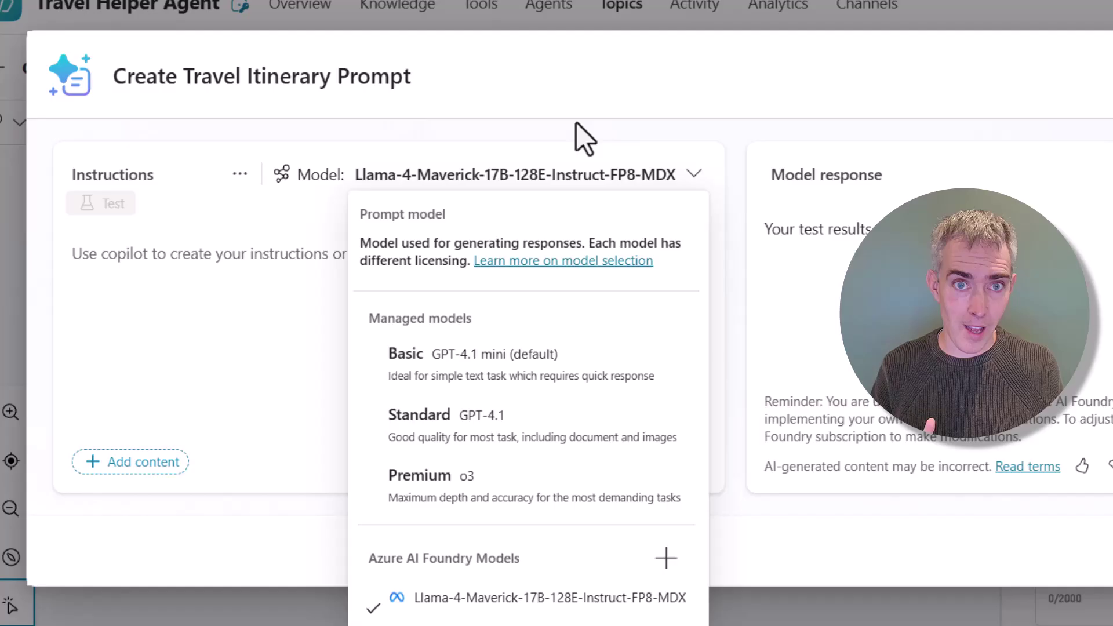
left_click(189, 251)
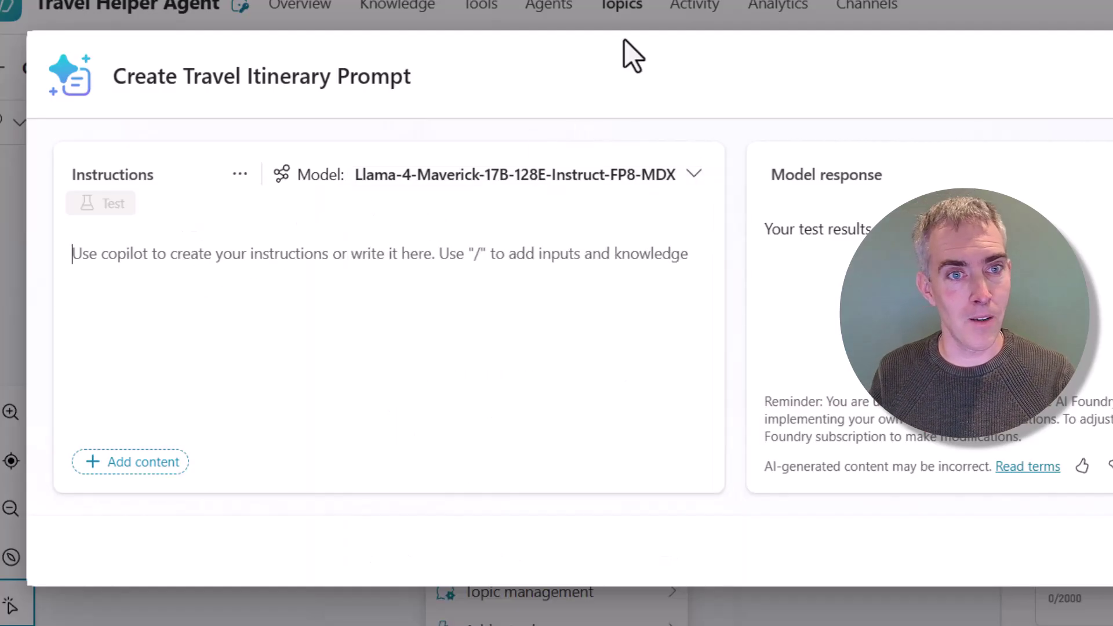
left_click(636, 180)
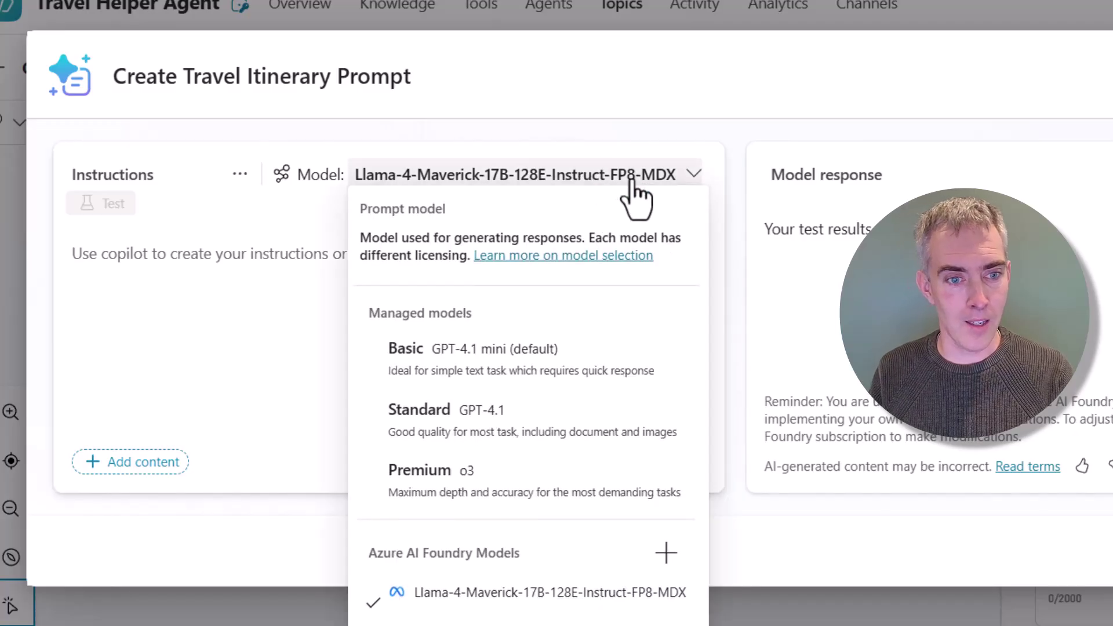
left_click(206, 301)
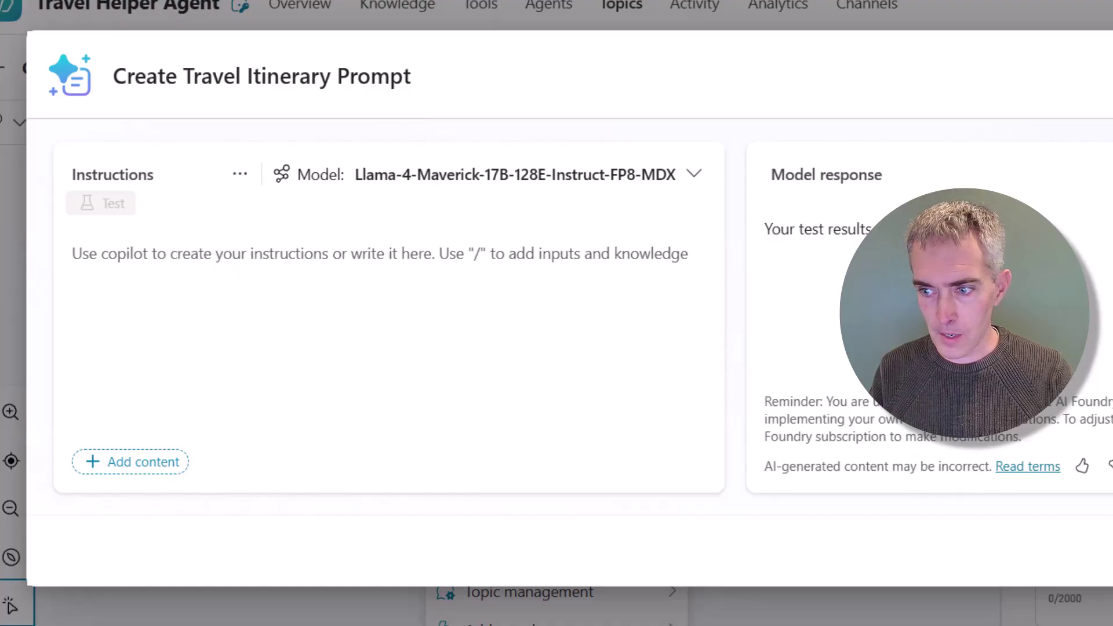
Paste the travel-agent instructions for a cat-friendly 7-day London itinerary and review them
key("ctrl+v")
scroll(391, 275, "up", 5)
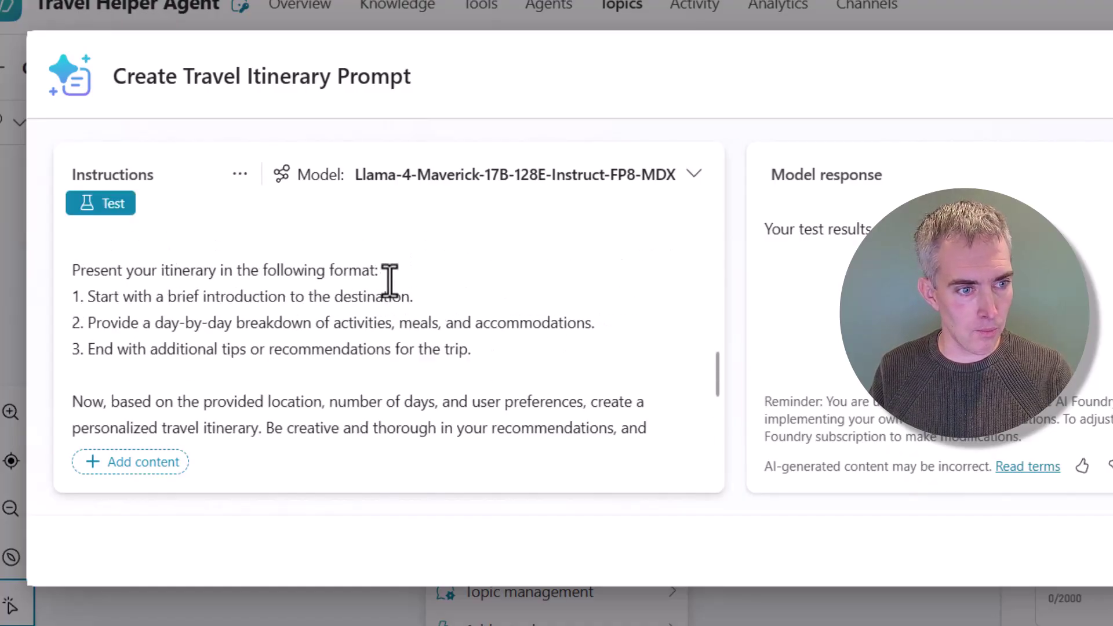
scroll(404, 288, "down", 10)
scroll(405, 287, "up", 6)
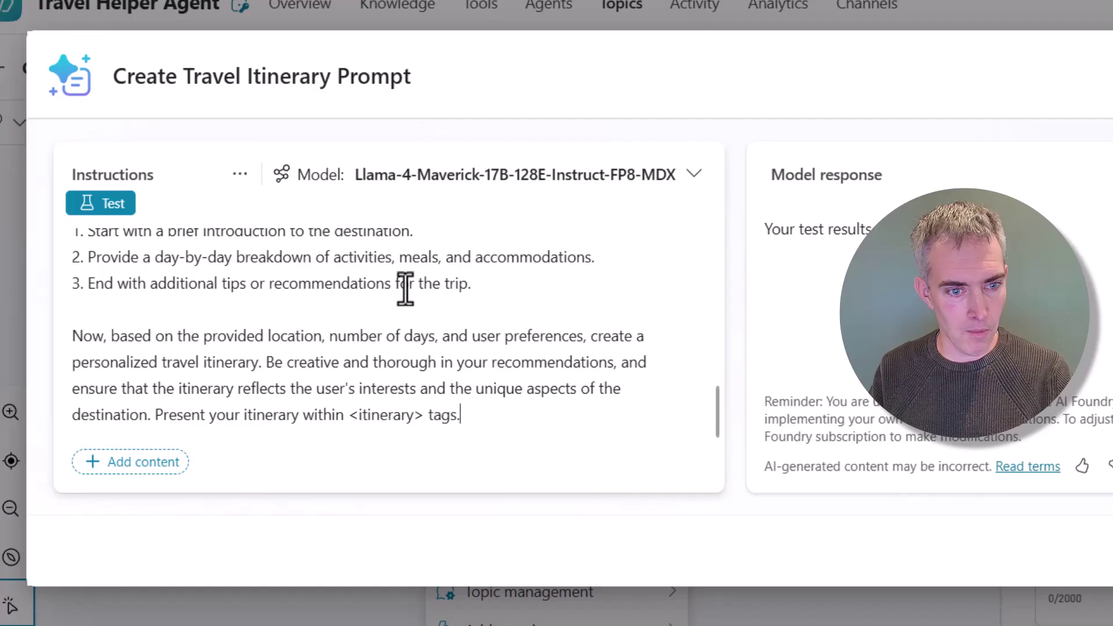
scroll(406, 298, "up", 8)
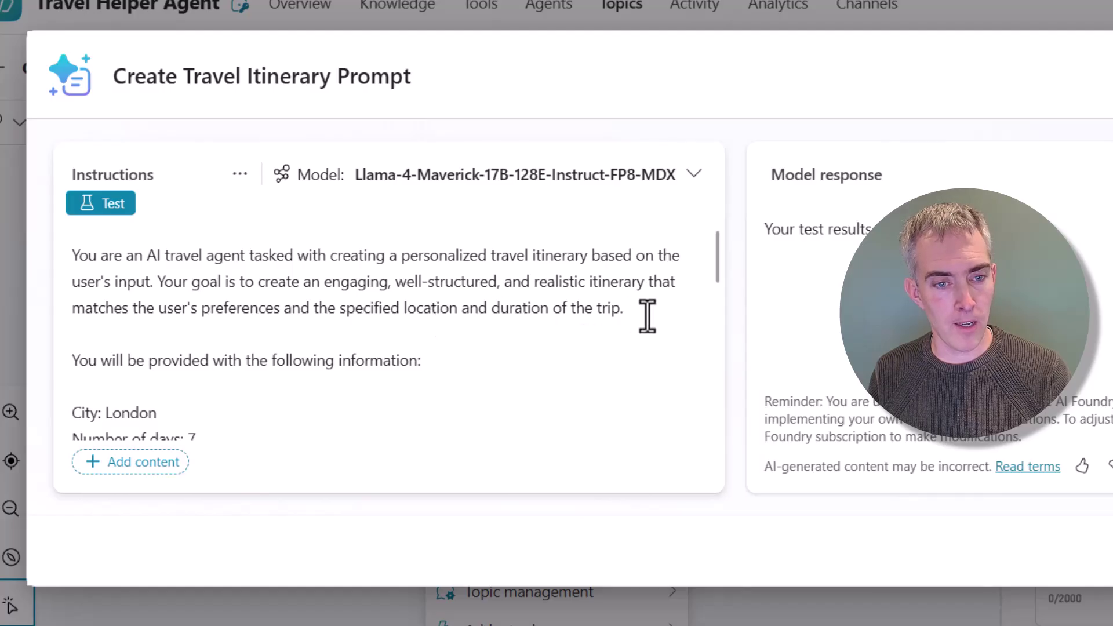
scroll(377, 333, "down", 2)
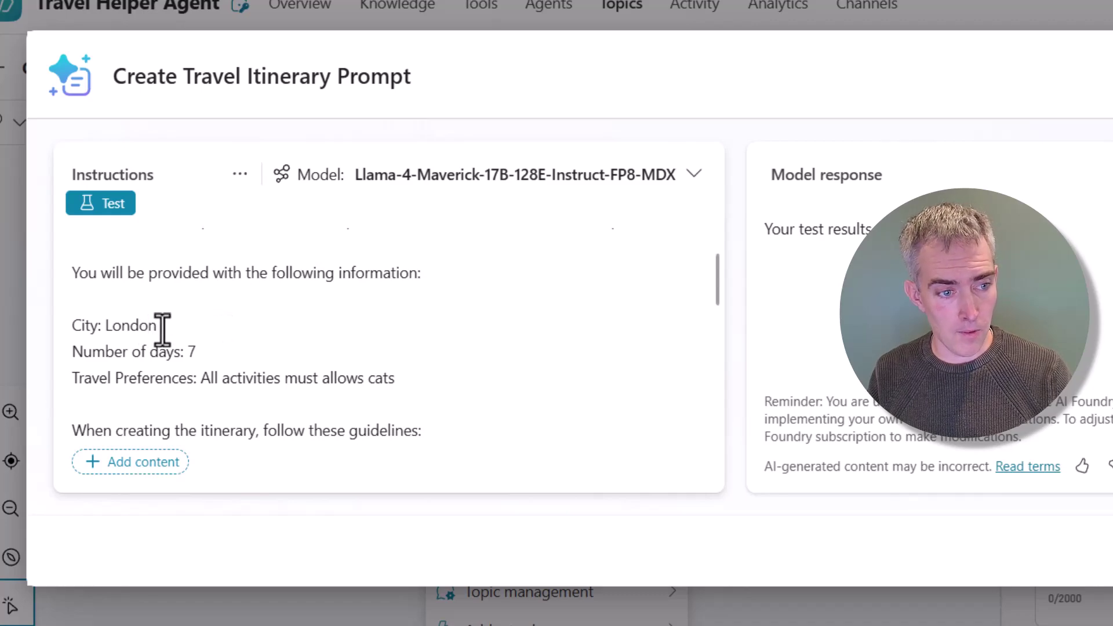
scroll(305, 355, "down", 3)
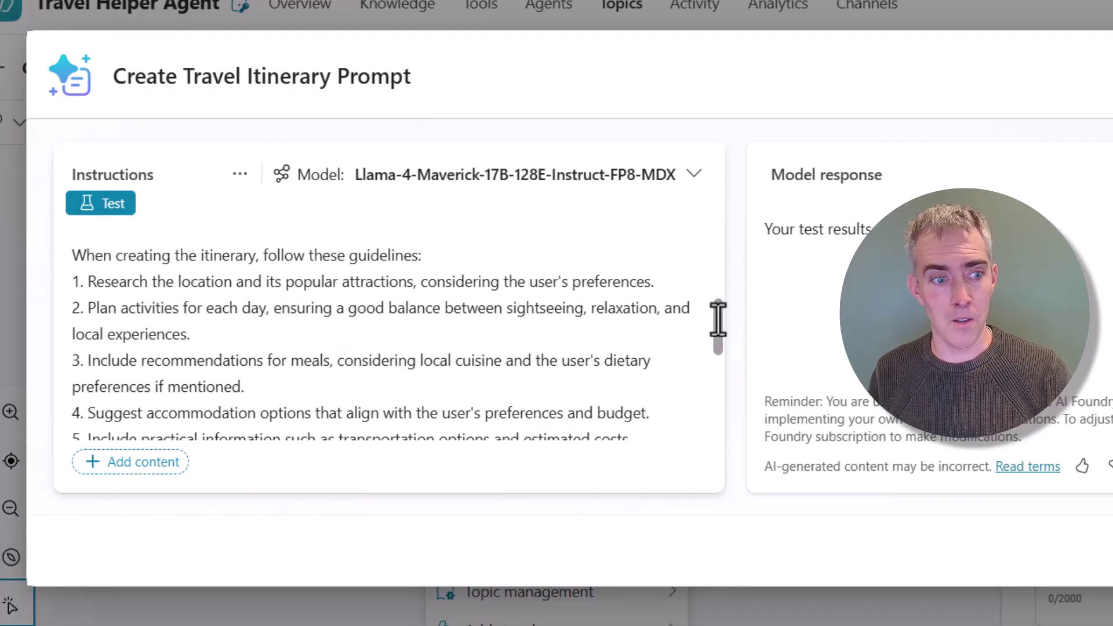
left_click_drag(718, 319, 726, 281)
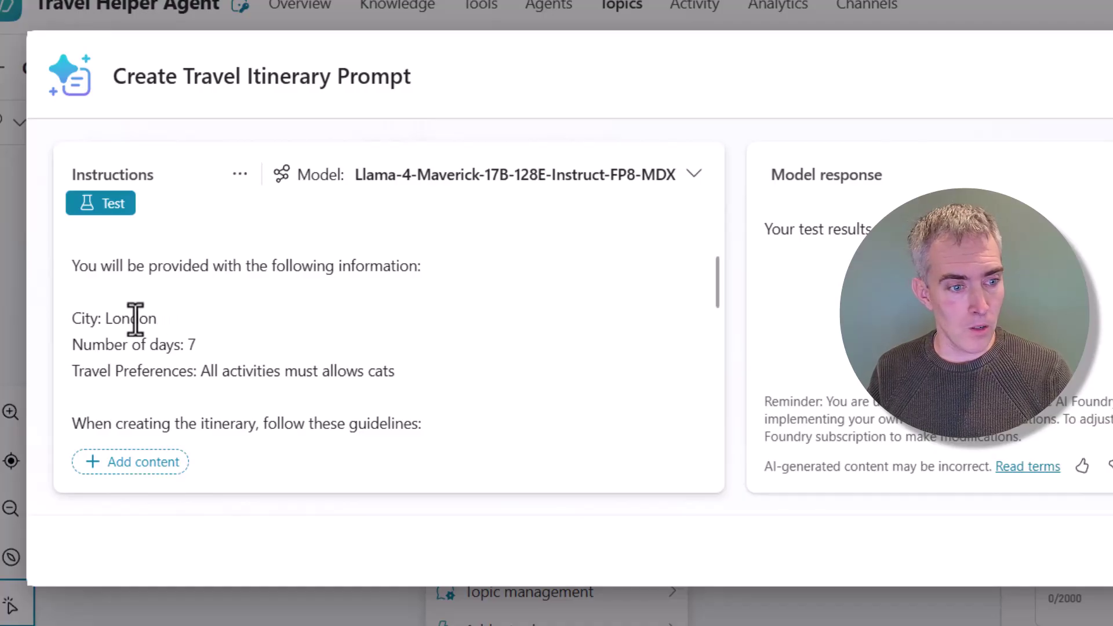
Replace London in the instructions with a City text input, sample data London
double_click(135, 319)
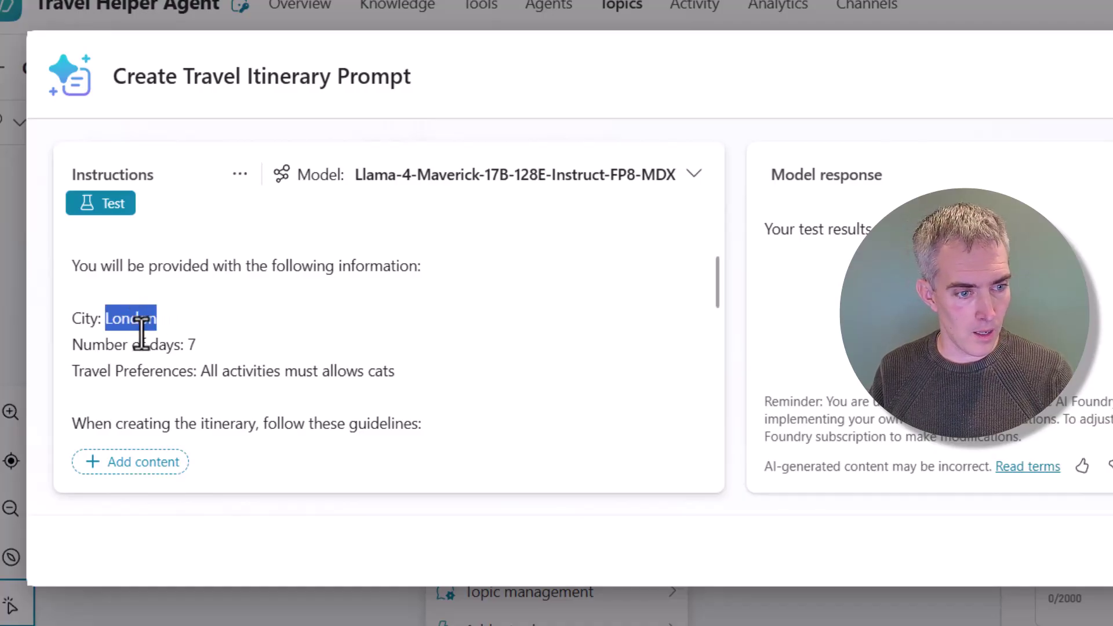
left_click(145, 464)
left_click(206, 400)
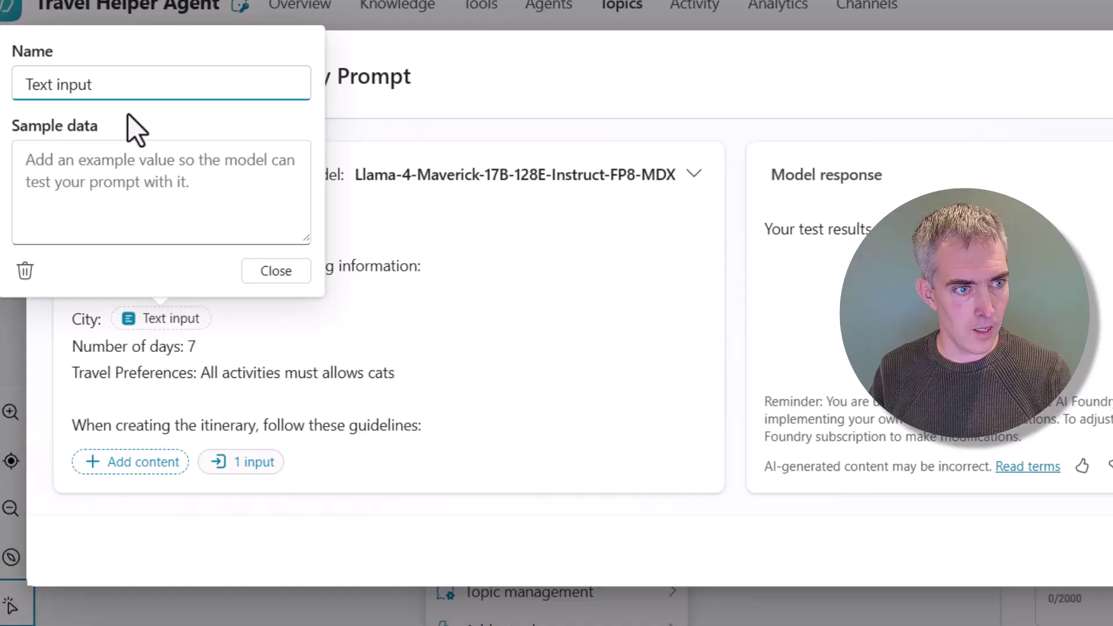
triple_click(110, 85)
type("City")
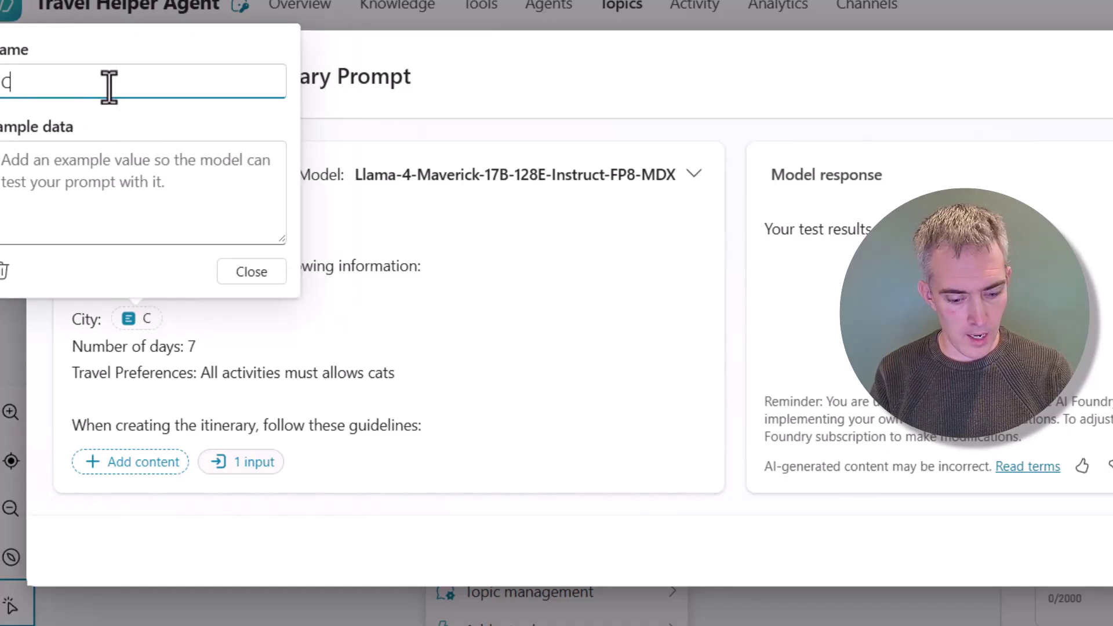
left_click(158, 159)
type("London")
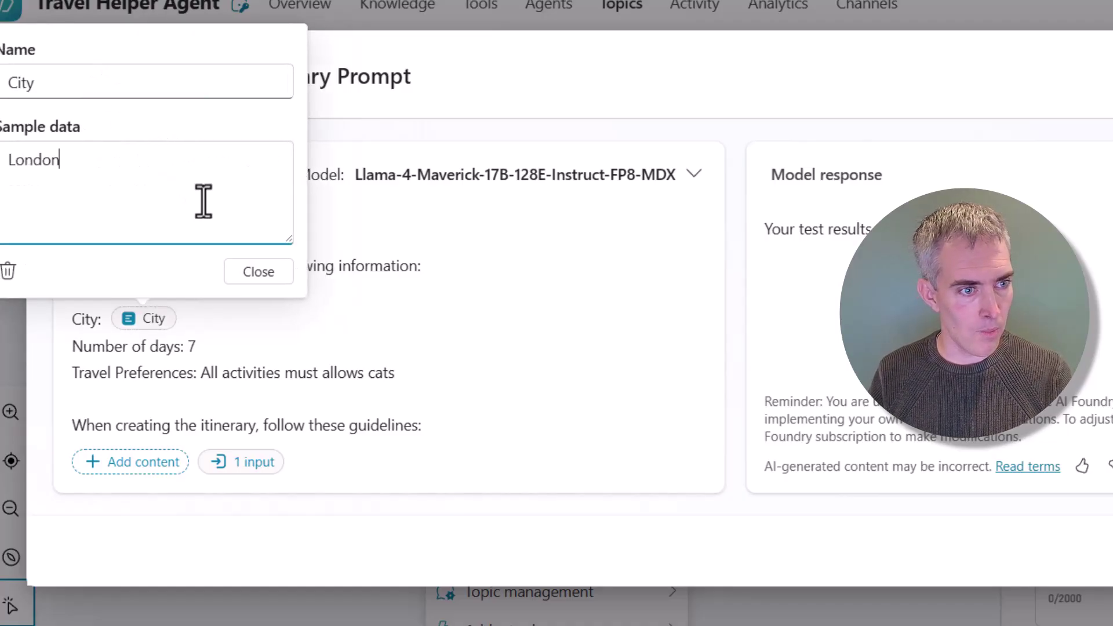
left_click(246, 277)
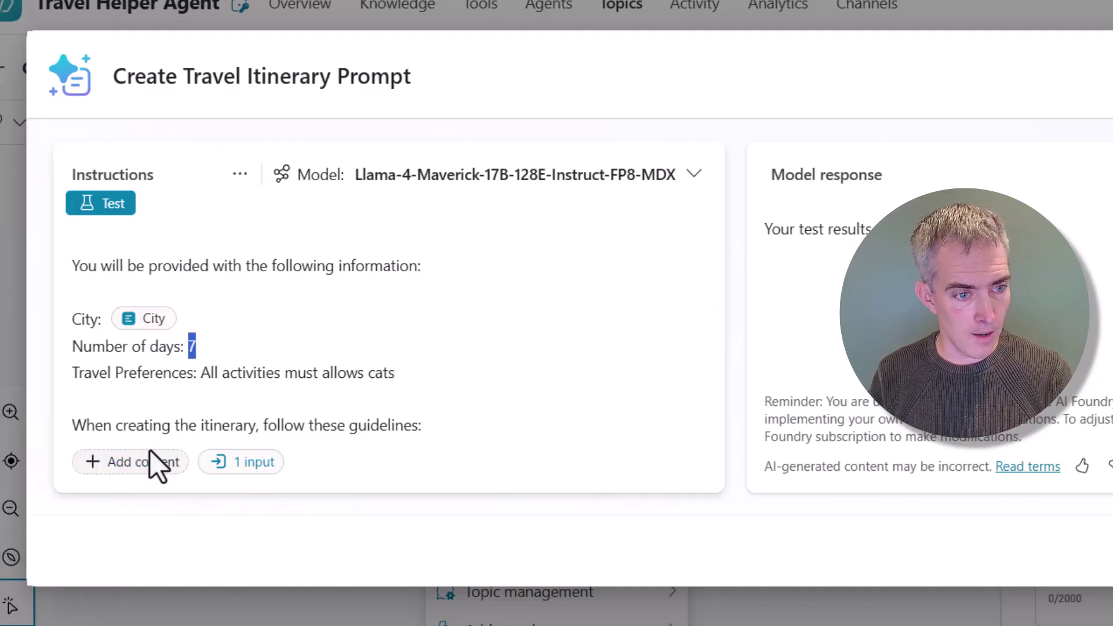
Add a Number Of Days text input with sample data 7
type("/")
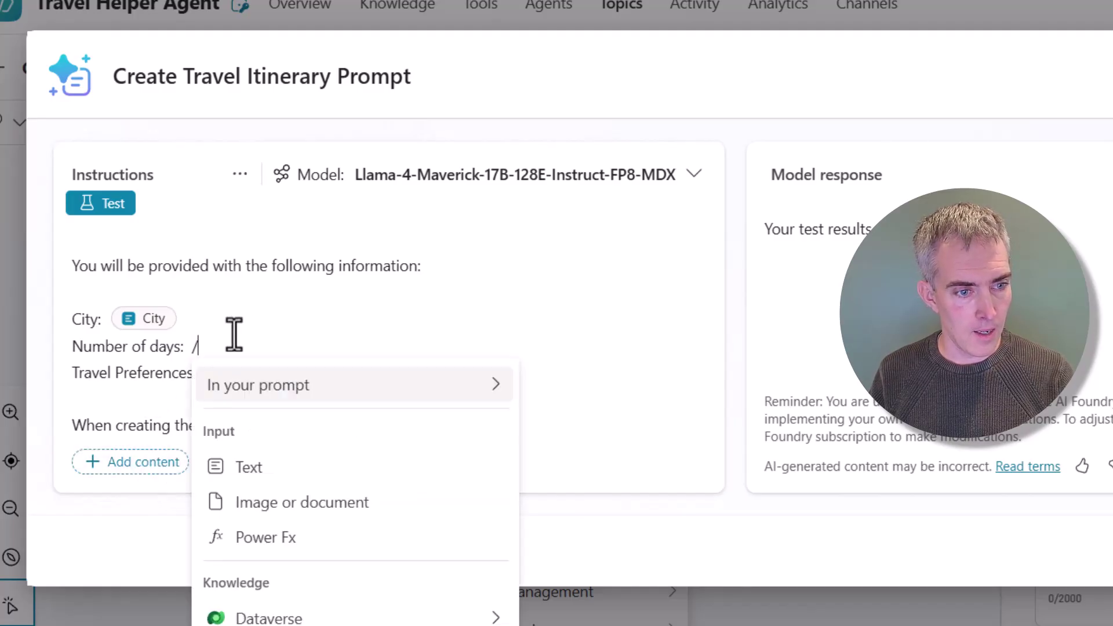
left_click(255, 461)
key("ctrl+a")
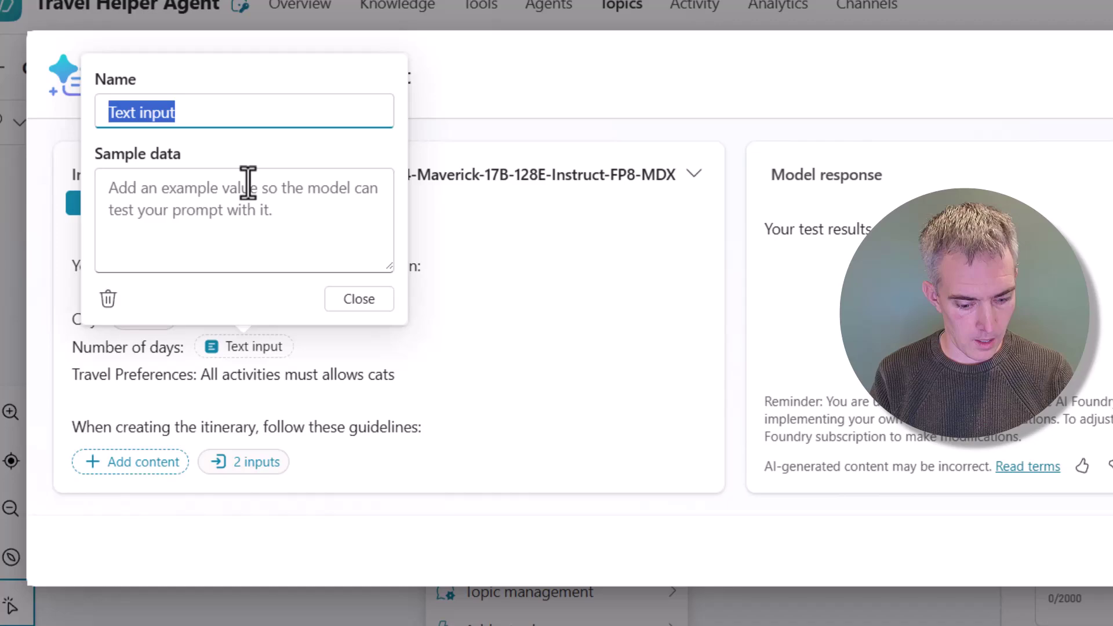
type("Number Of ")
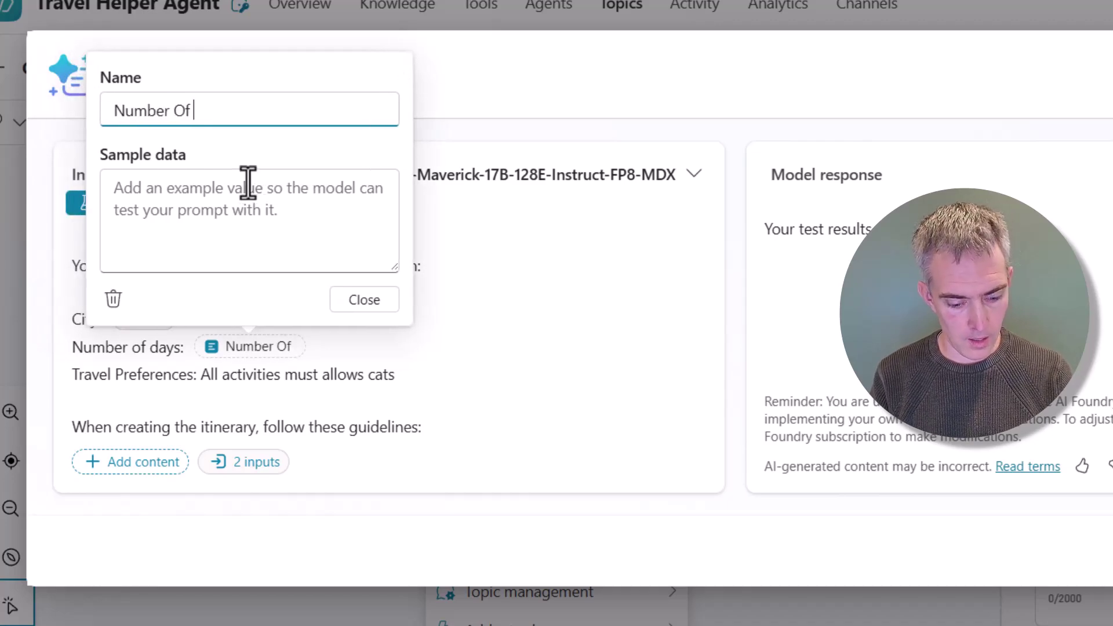
type("Days")
left_click(248, 183)
type("7")
left_click(371, 305)
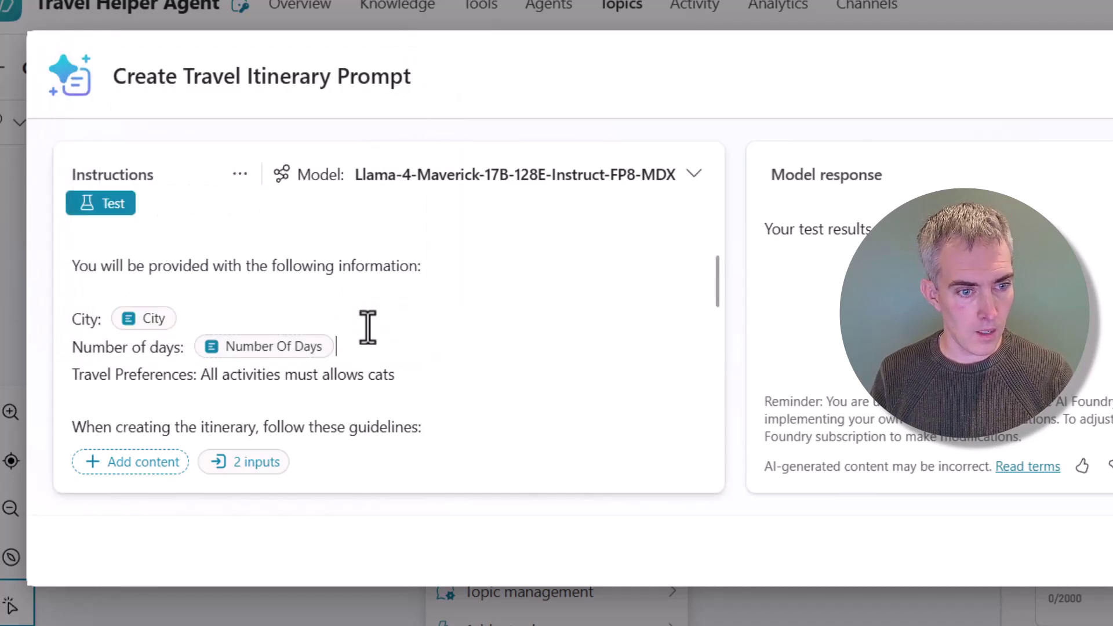
Replace the preferences text with a Travel Preferences input, sample 'All activities must allows cats'
left_click(200, 387, "shift")
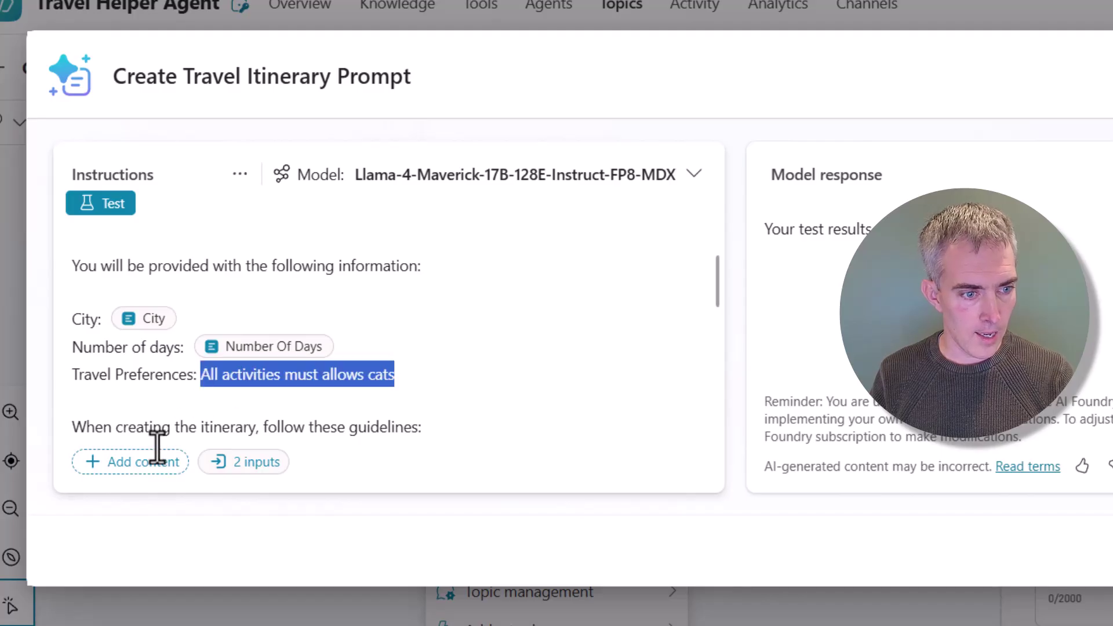
key("BackSpace")
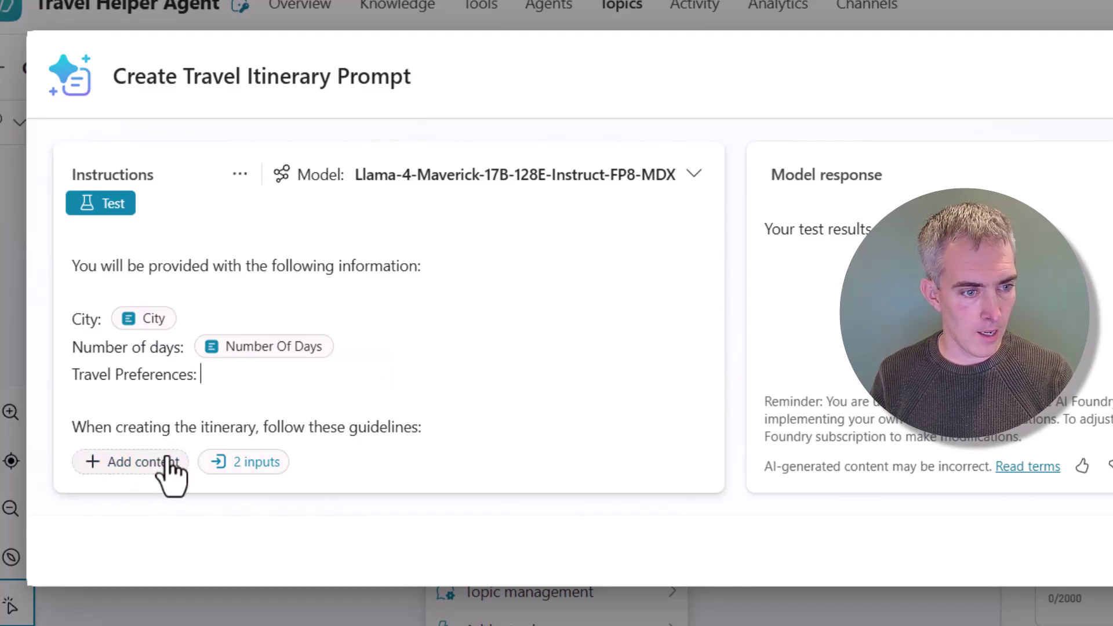
left_click(172, 464)
left_click(272, 494)
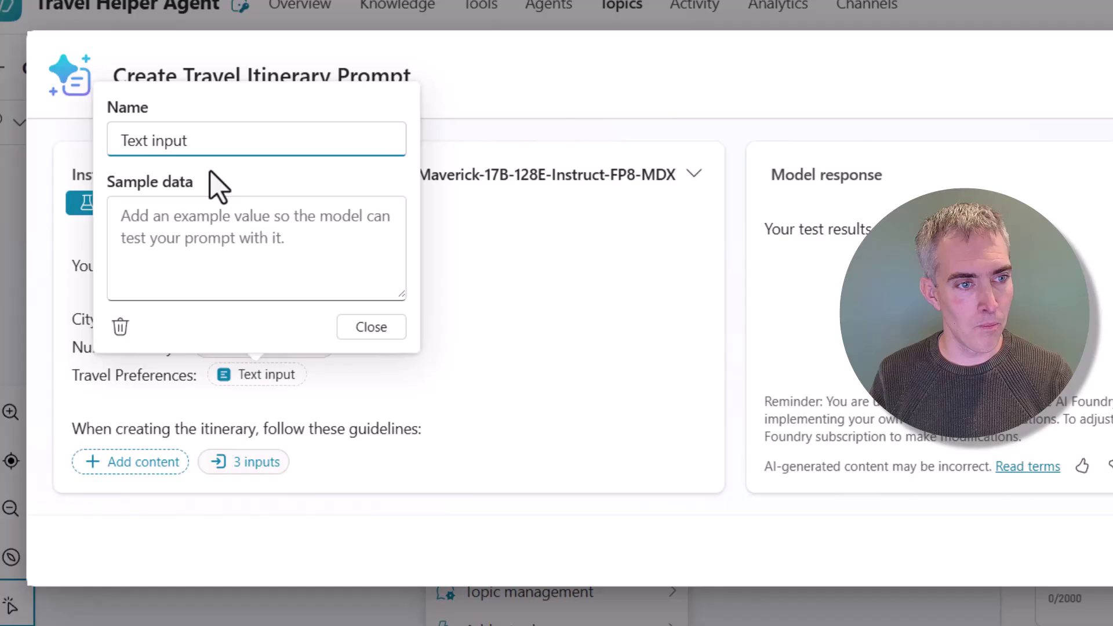
left_click_drag(211, 138, 99, 142)
type("Trave")
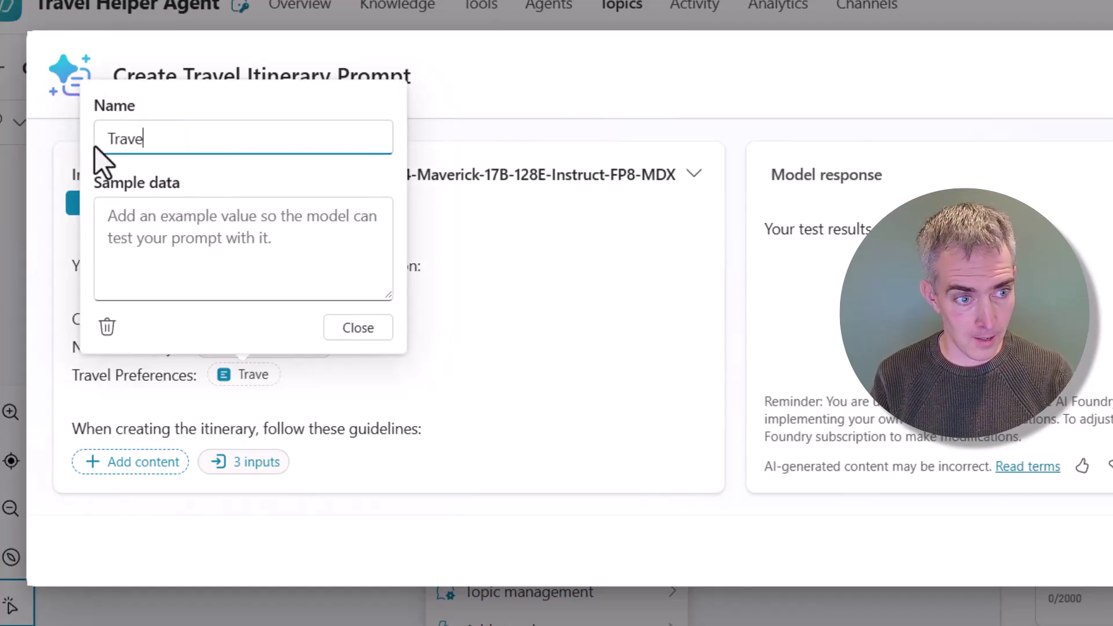
type("l Prefere")
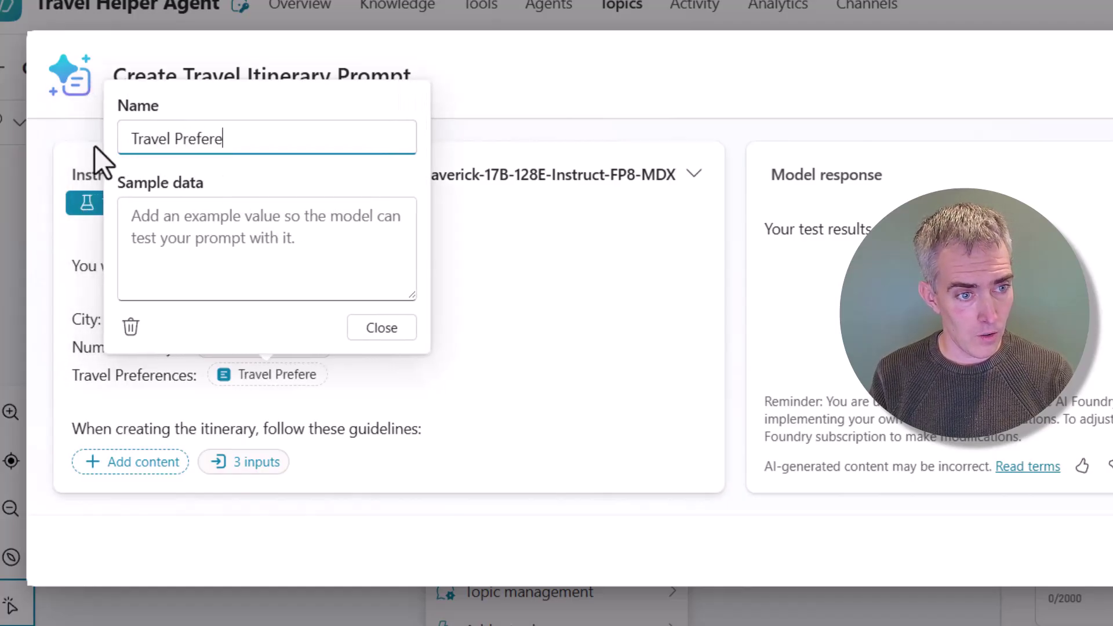
type("nces")
left_click(261, 227)
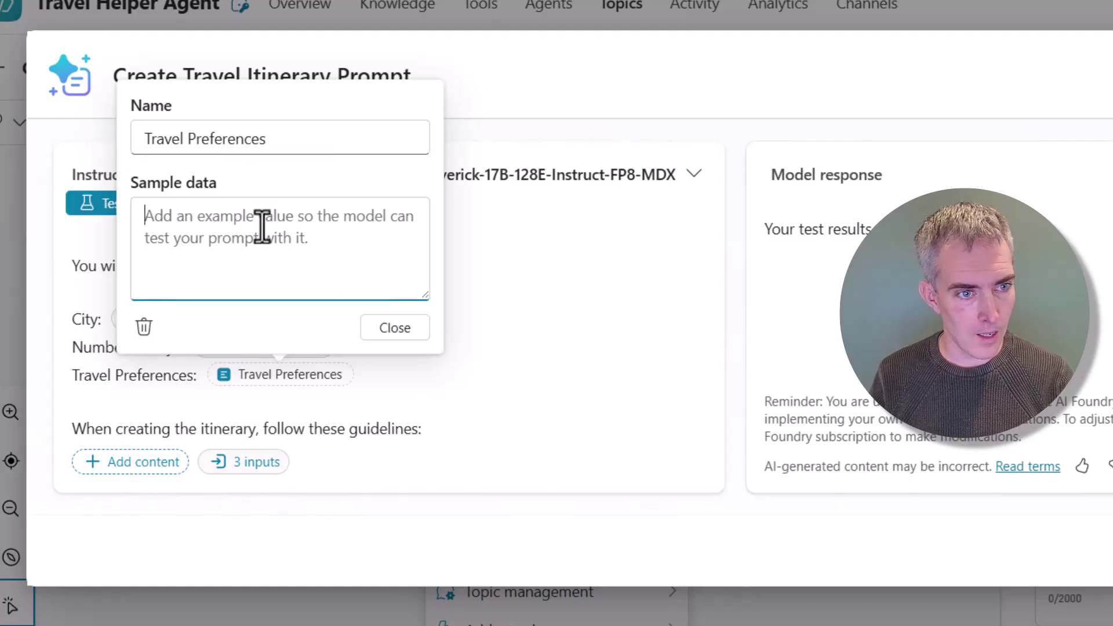
type("All activities must allows cats")
left_click(397, 329)
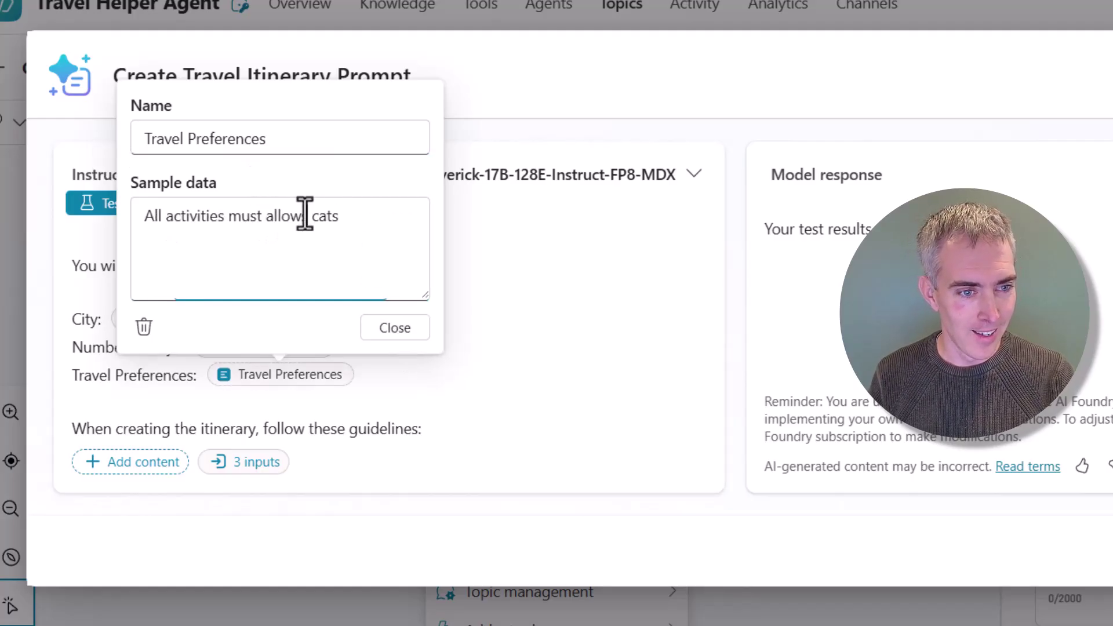
left_click(395, 329)
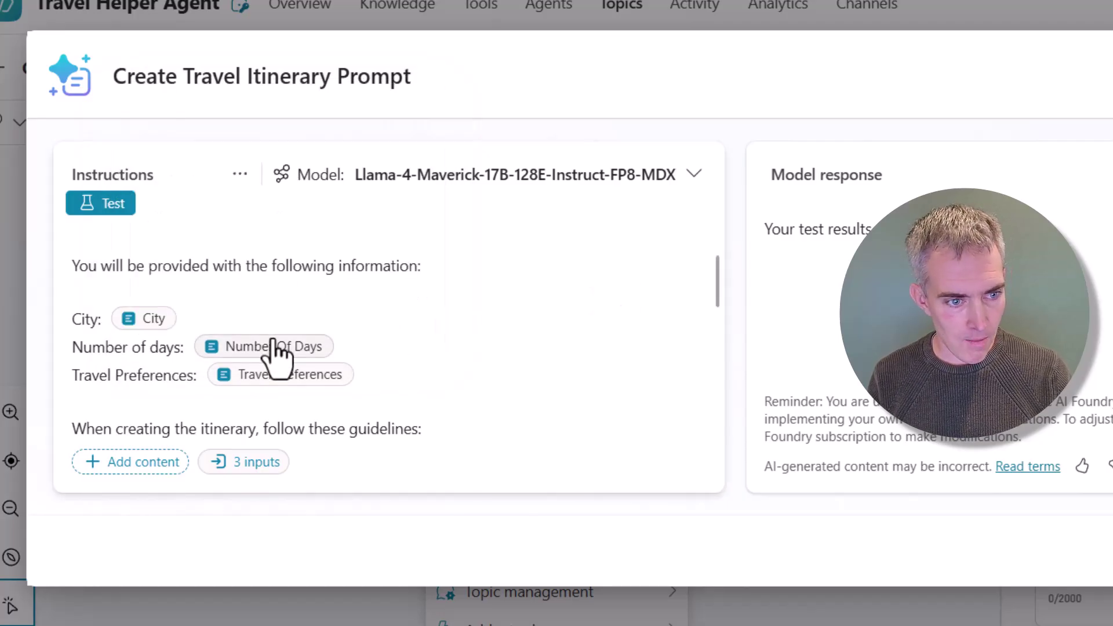
Test the prompt to generate the cat-friendly London itinerary
scroll(273, 354, "up", 3)
left_click(120, 213)
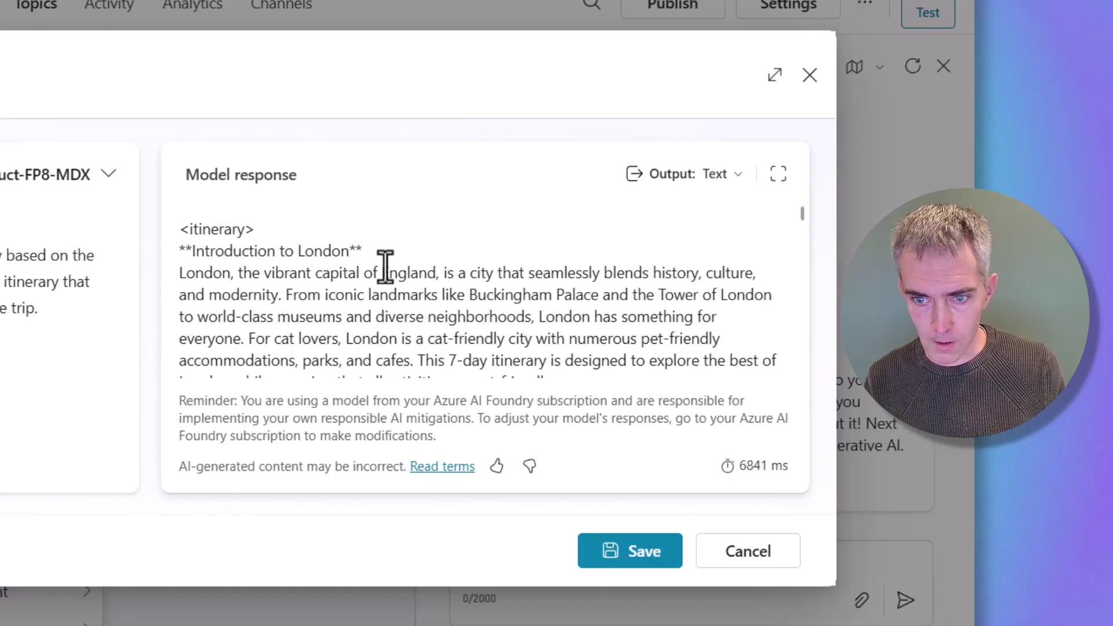
scroll(386, 267, "down", 3)
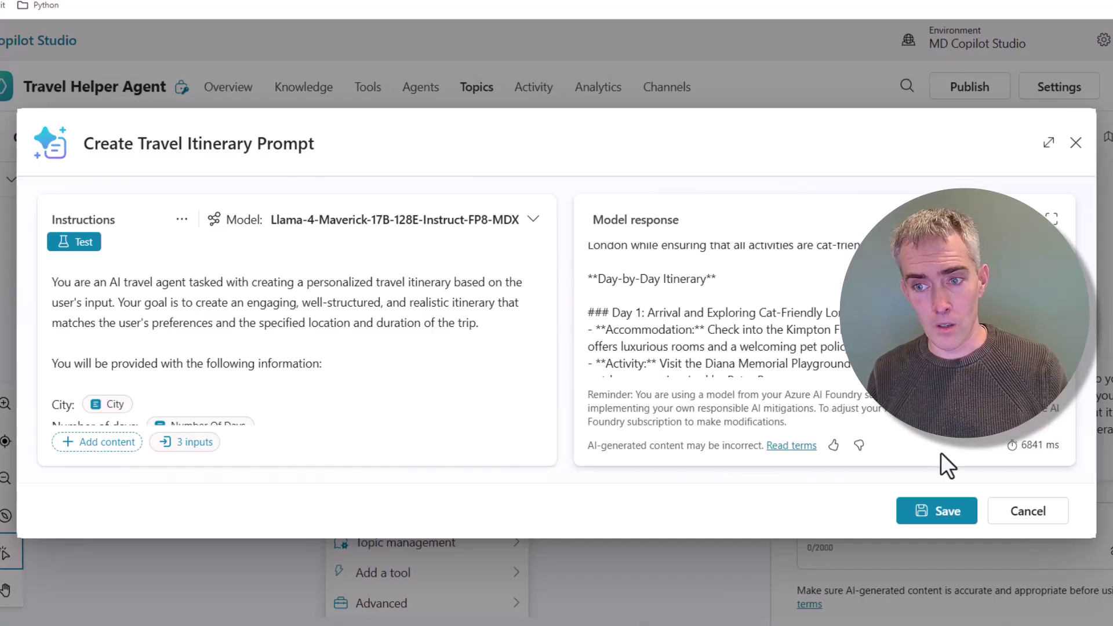
Save the prompt and review the Prompt node's City, Number Of Days and Travel Preferences inputs
left_click(944, 511)
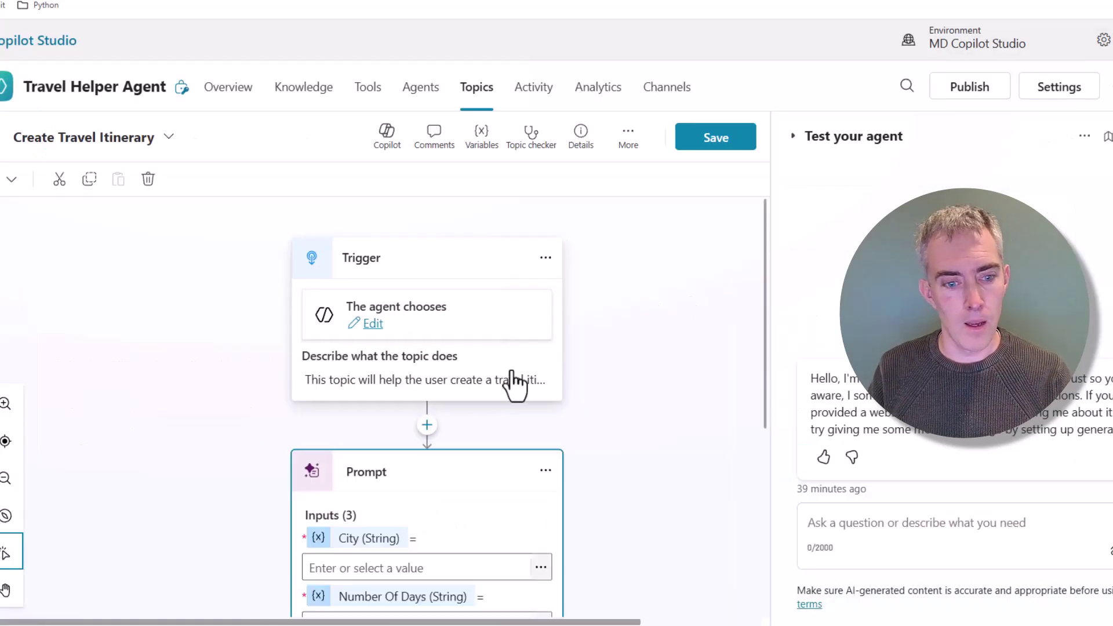
scroll(649, 392, "down", 5)
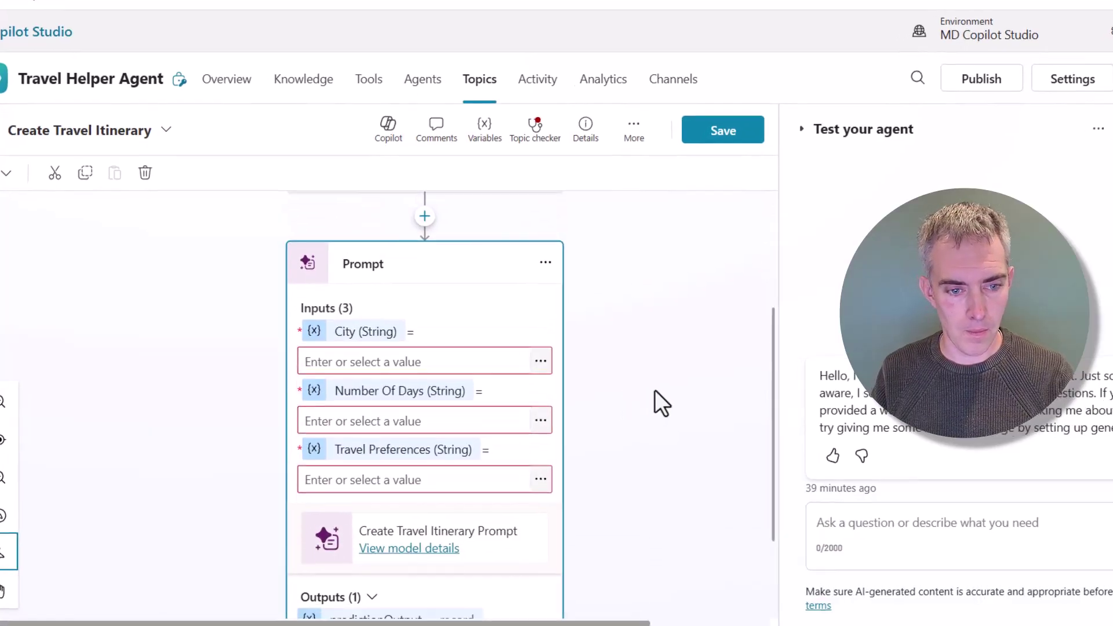
scroll(654, 391, "down", 2)
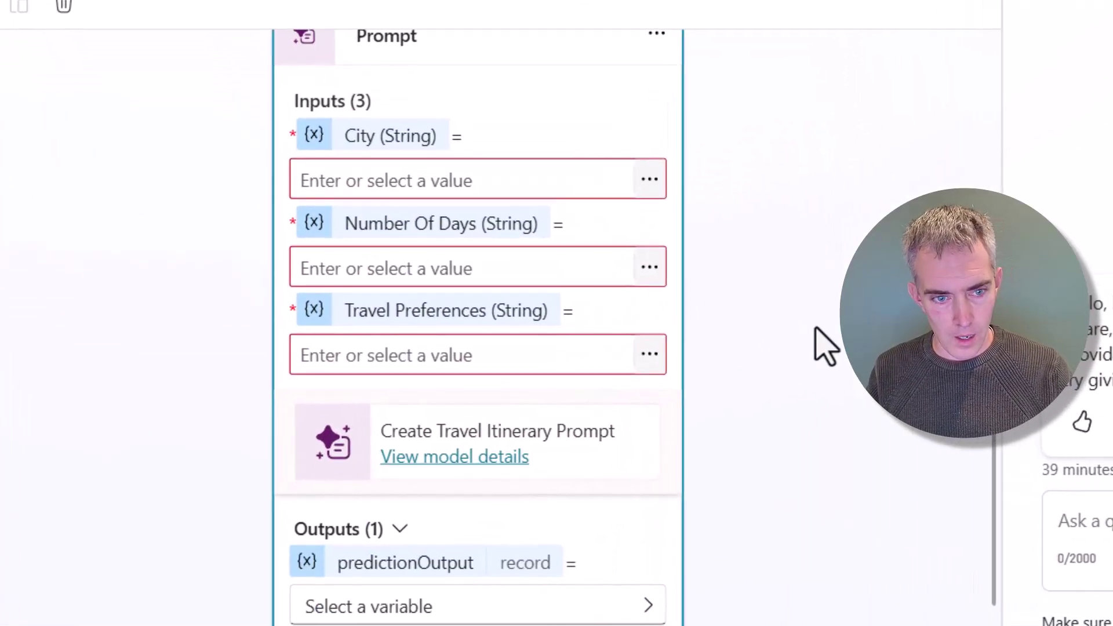
scroll(477, 325, "up", 2)
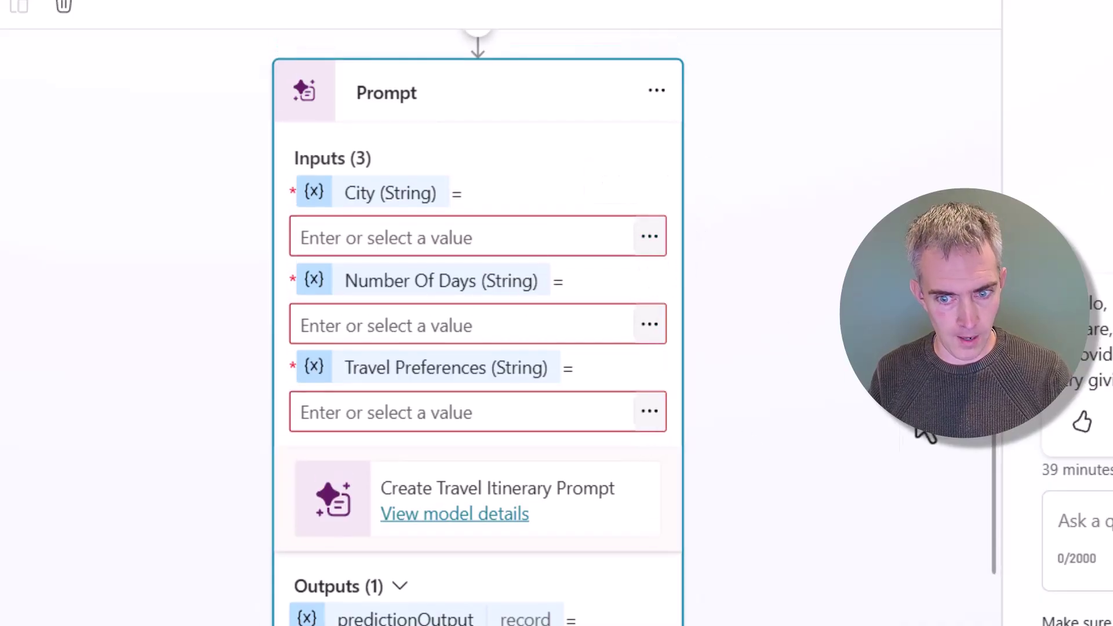
scroll(478, 325, "up", 5)
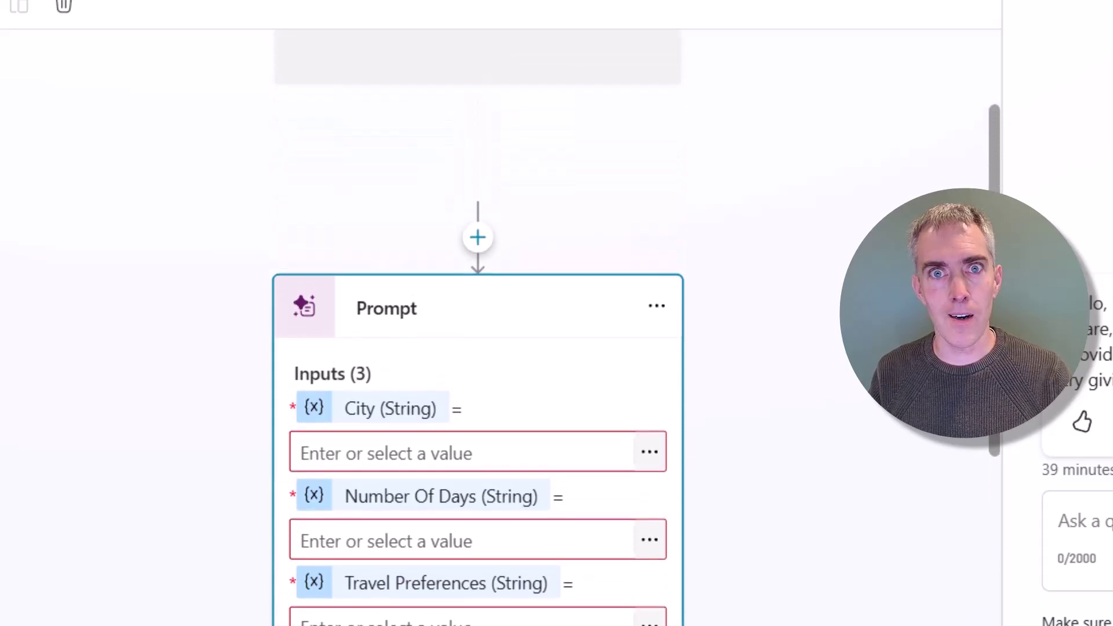
scroll(478, 325, "down", 3)
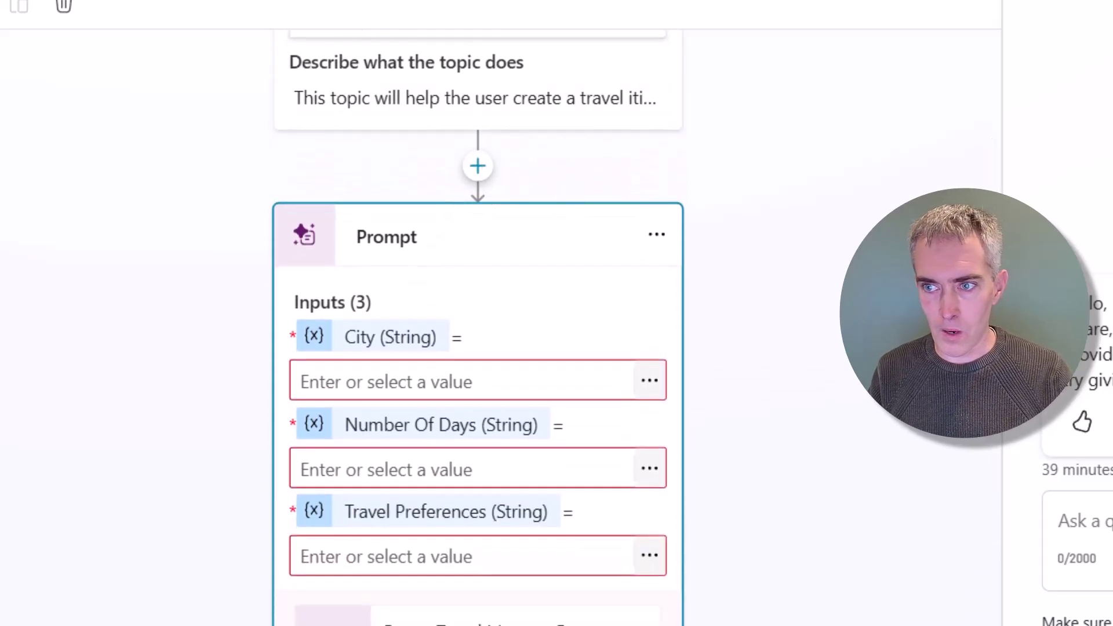
Insert a question above the prompt asking 'What city would you like to travel to?'
left_click(478, 168)
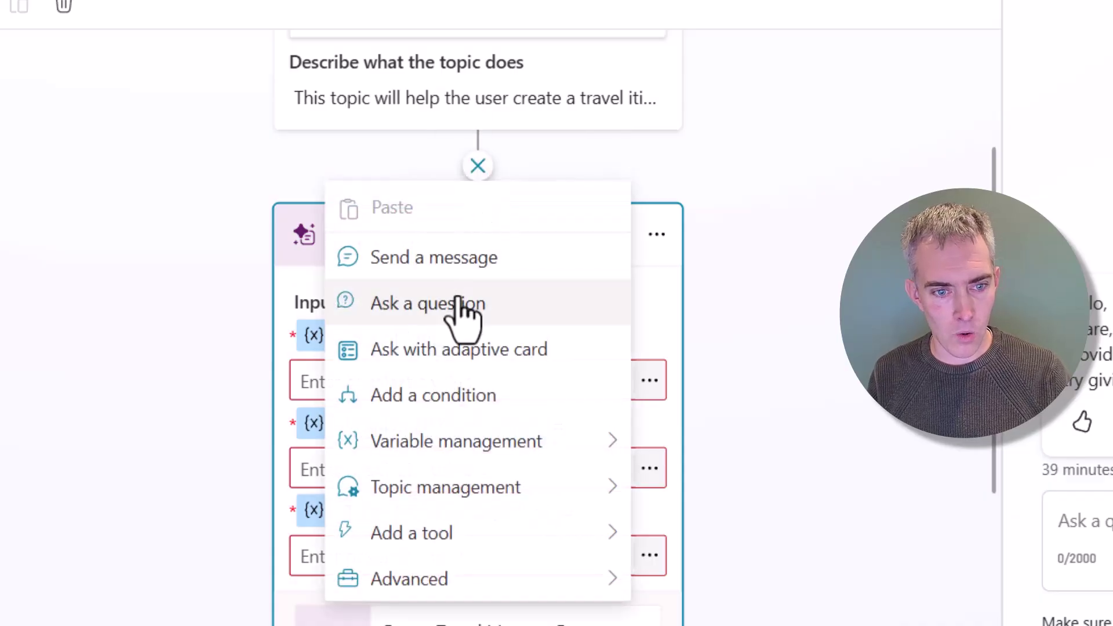
left_click(462, 313)
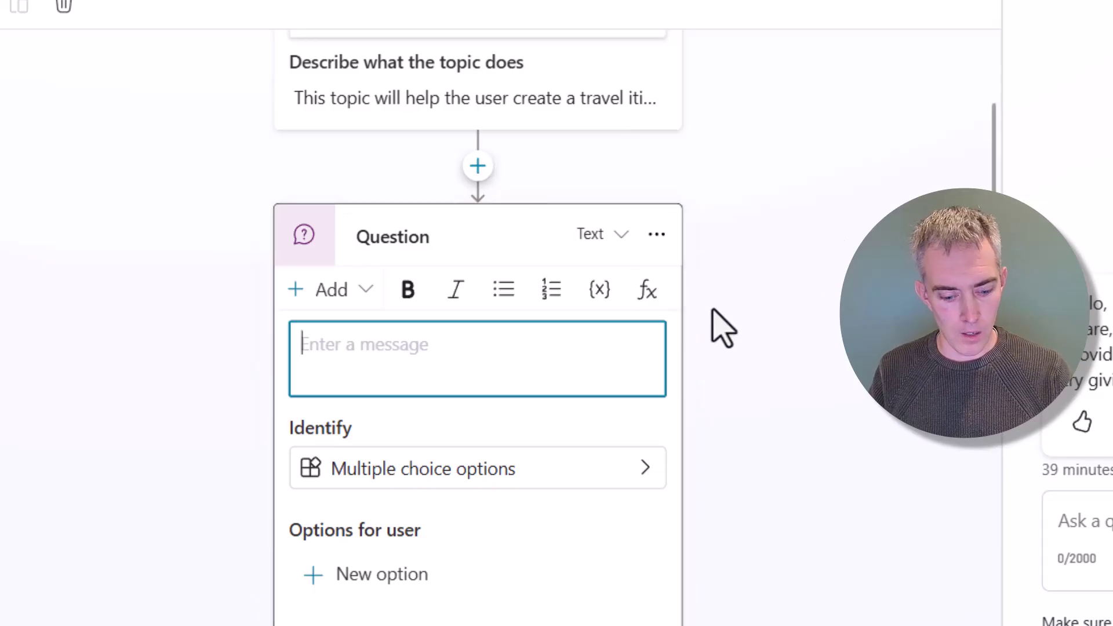
type("W")
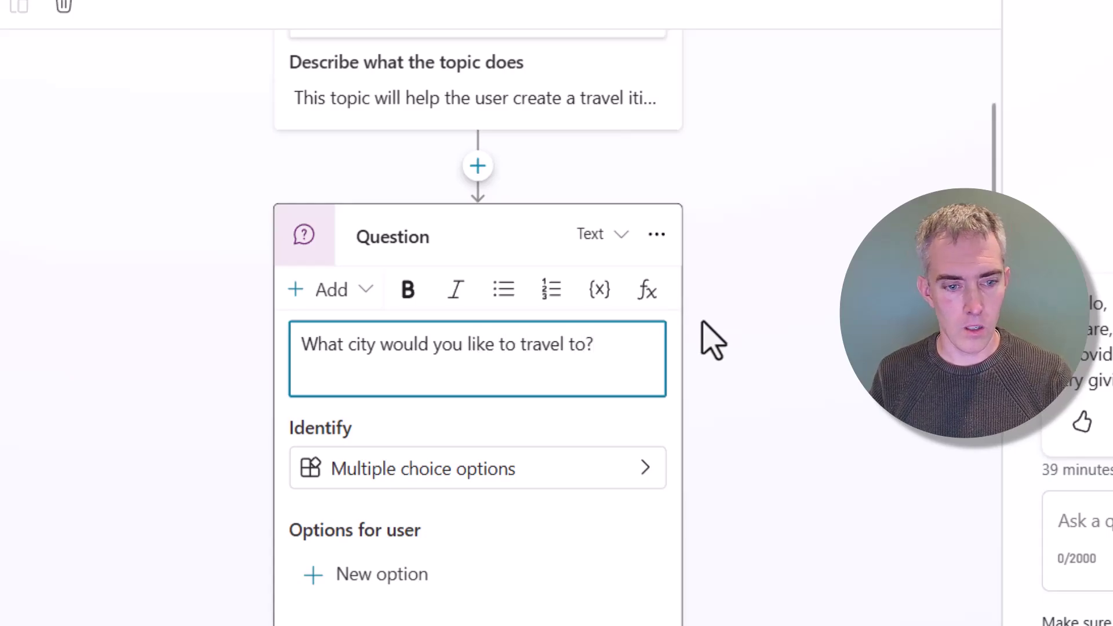
scroll(712, 341, "down", 2)
left_click(607, 367)
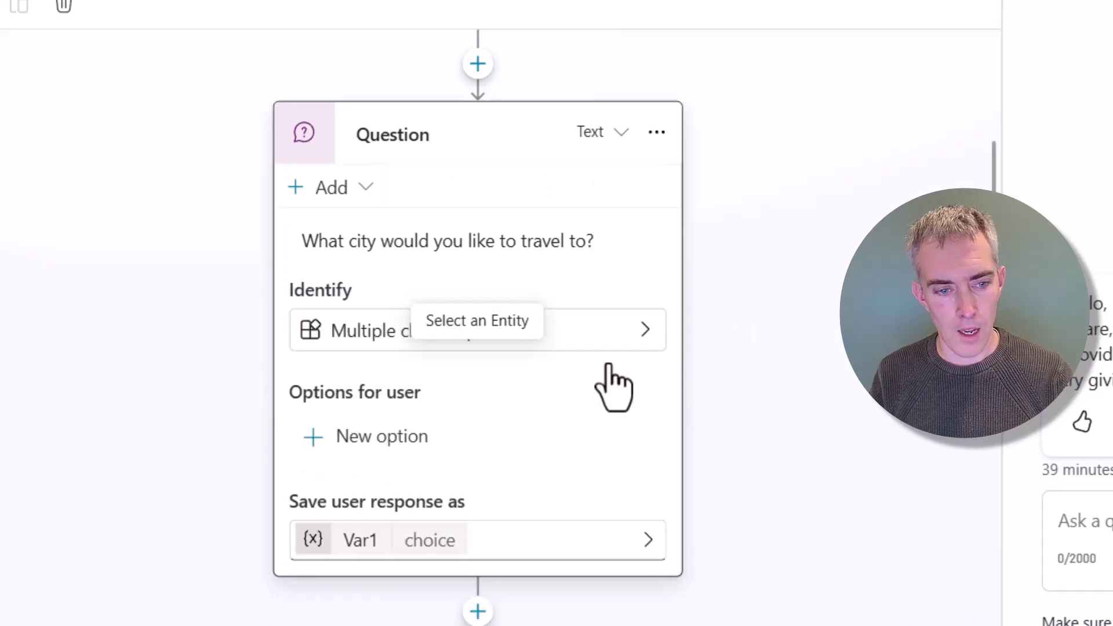
Set the question to identify the answer as a City
left_click(591, 336)
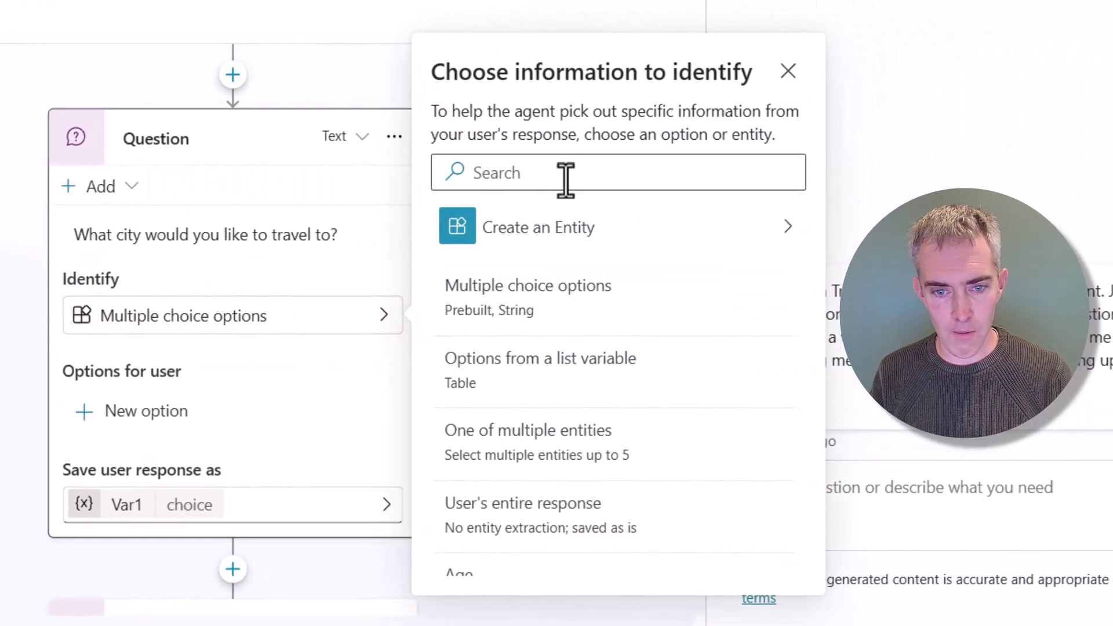
left_click(565, 177)
type("city")
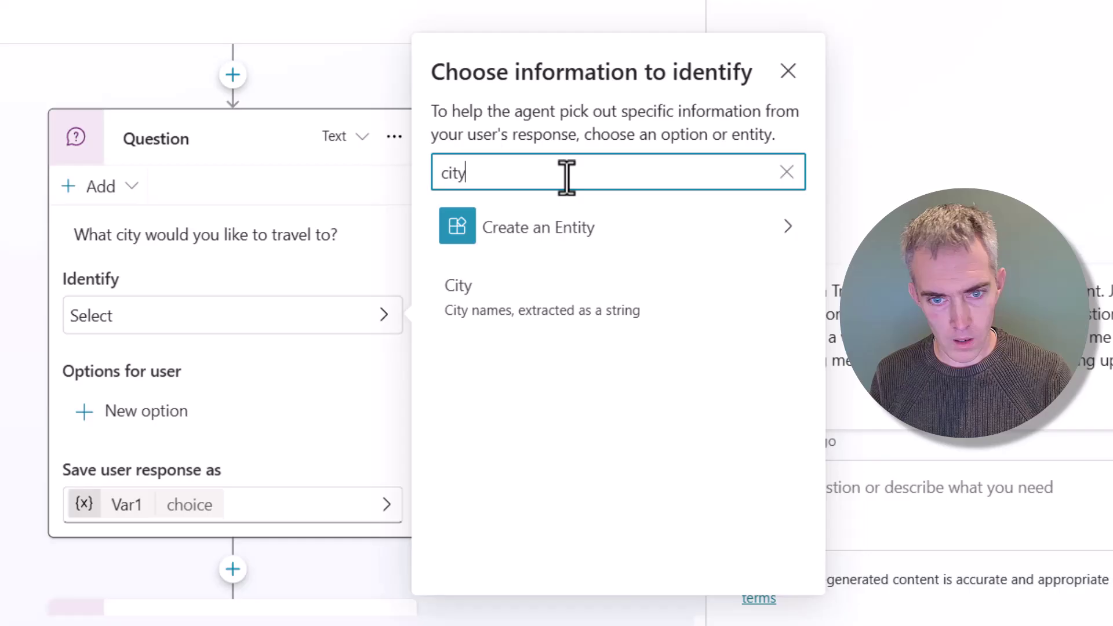
left_click(548, 313)
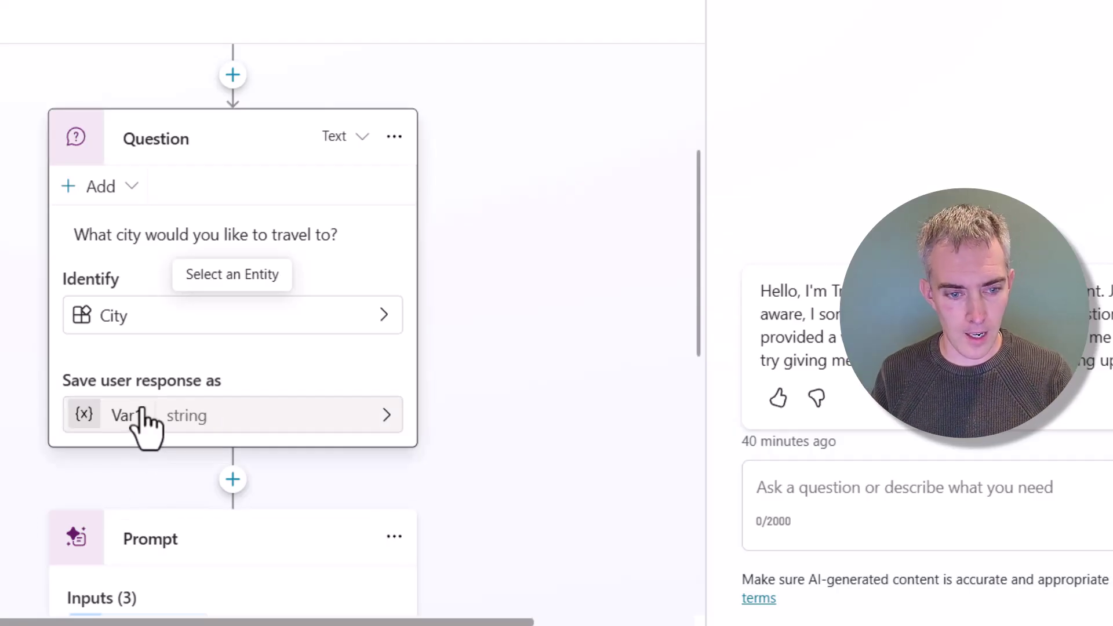
Rename the response variable Var1 to varCity
left_click(234, 432)
left_click(443, 92)
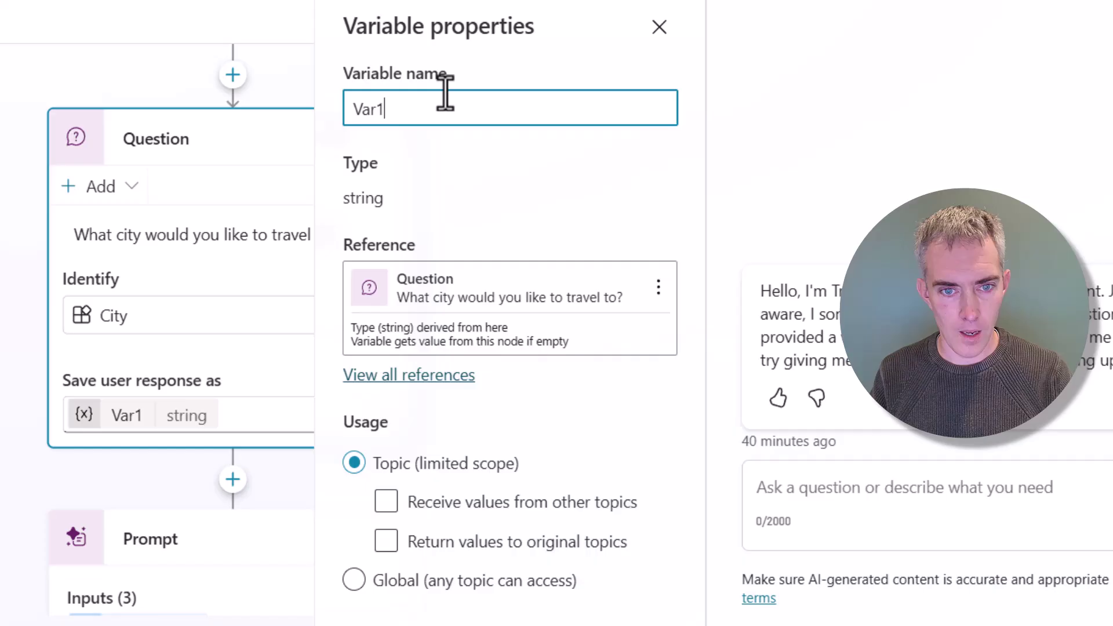
double_click(439, 98)
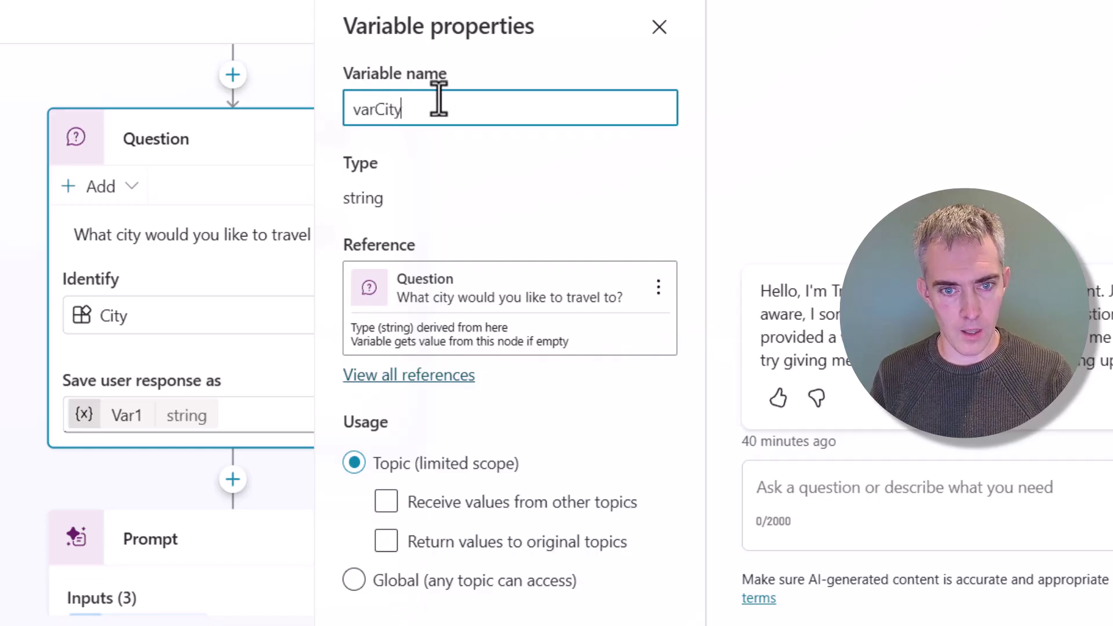
type("varCity")
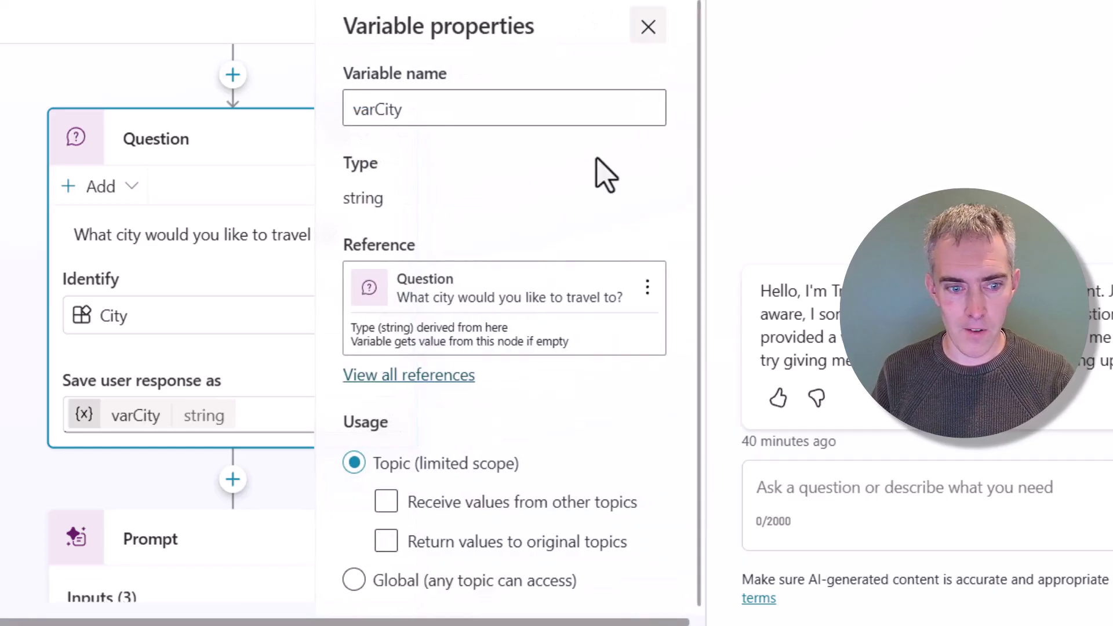
scroll(199, 285, "down", 3)
left_click(233, 297)
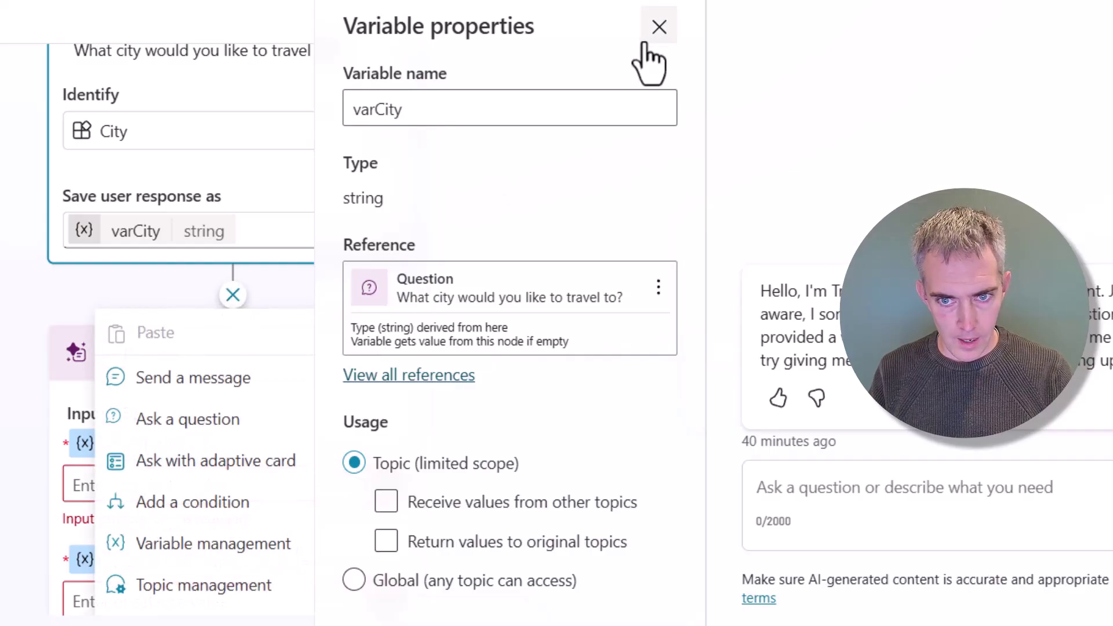
left_click(660, 27)
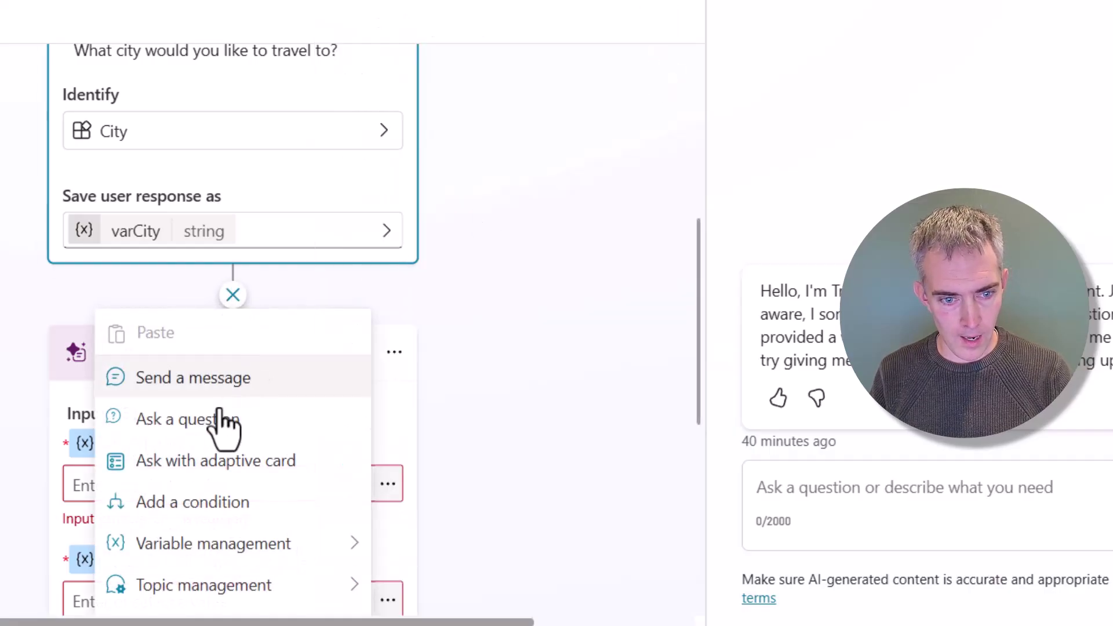
scroll(224, 423, "down", 1)
left_click(240, 351)
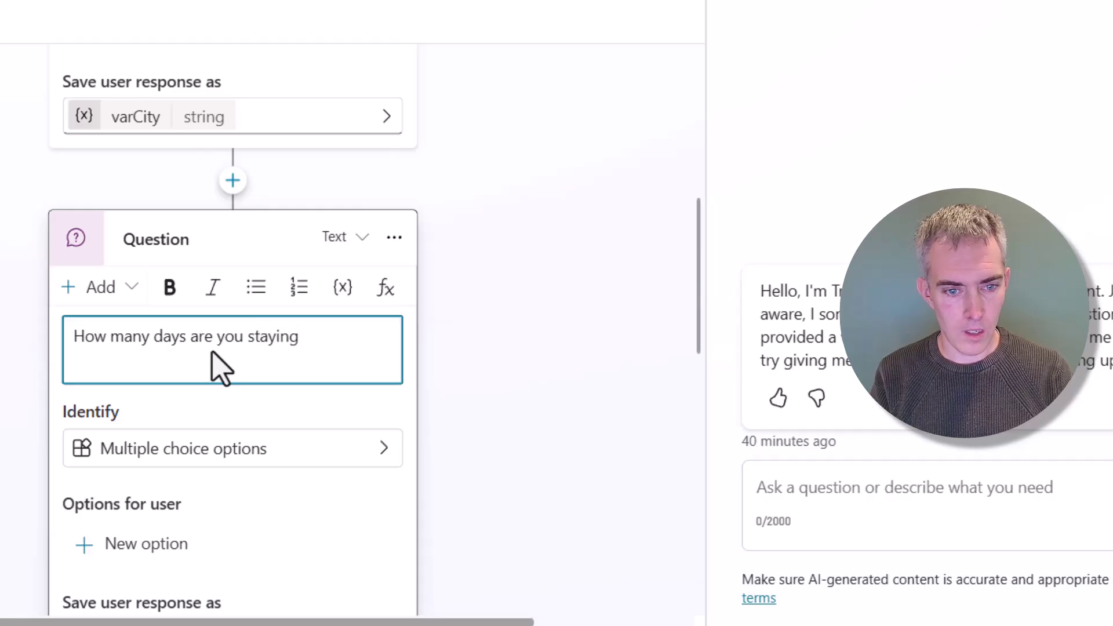
key("ctrl+shift+Left")
type("travell")
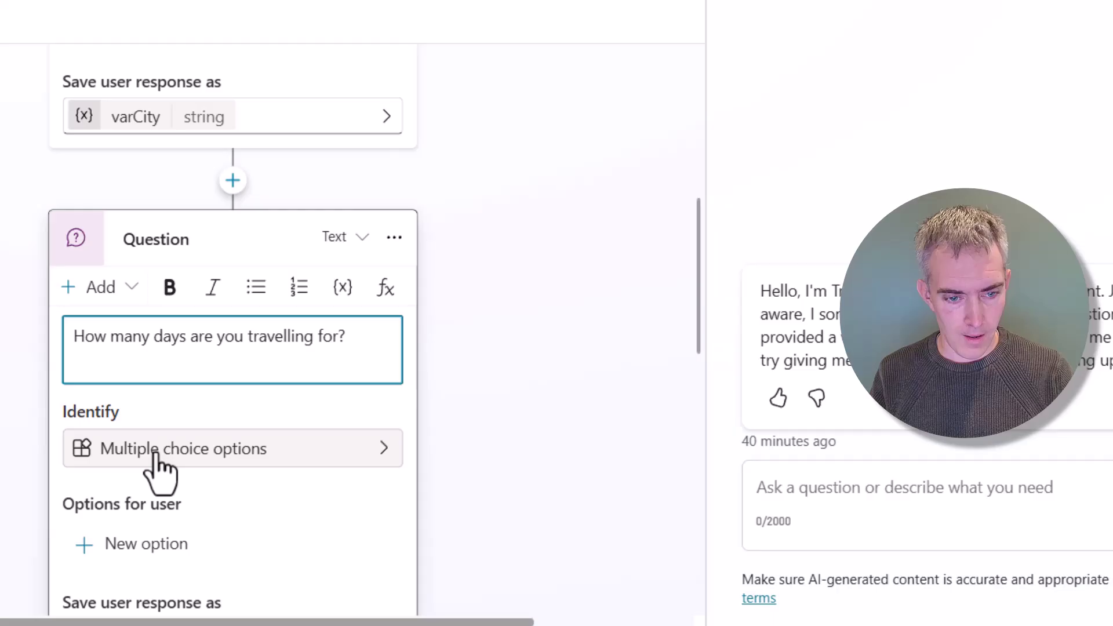
left_click(296, 417)
scroll(719, 383, "down", 10)
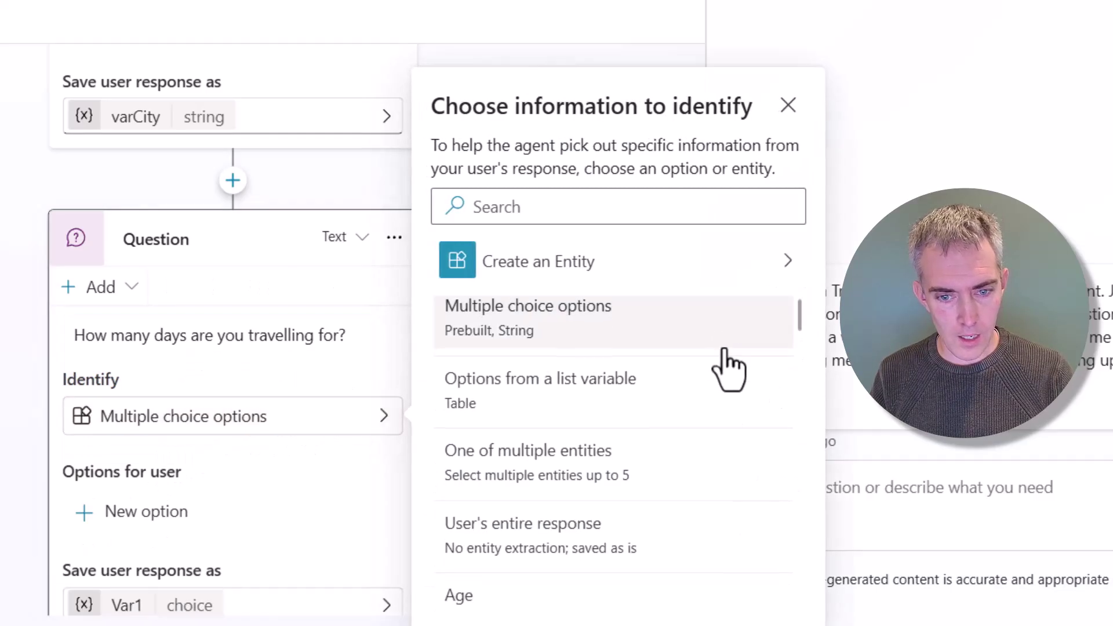
scroll(697, 423, "down", 10)
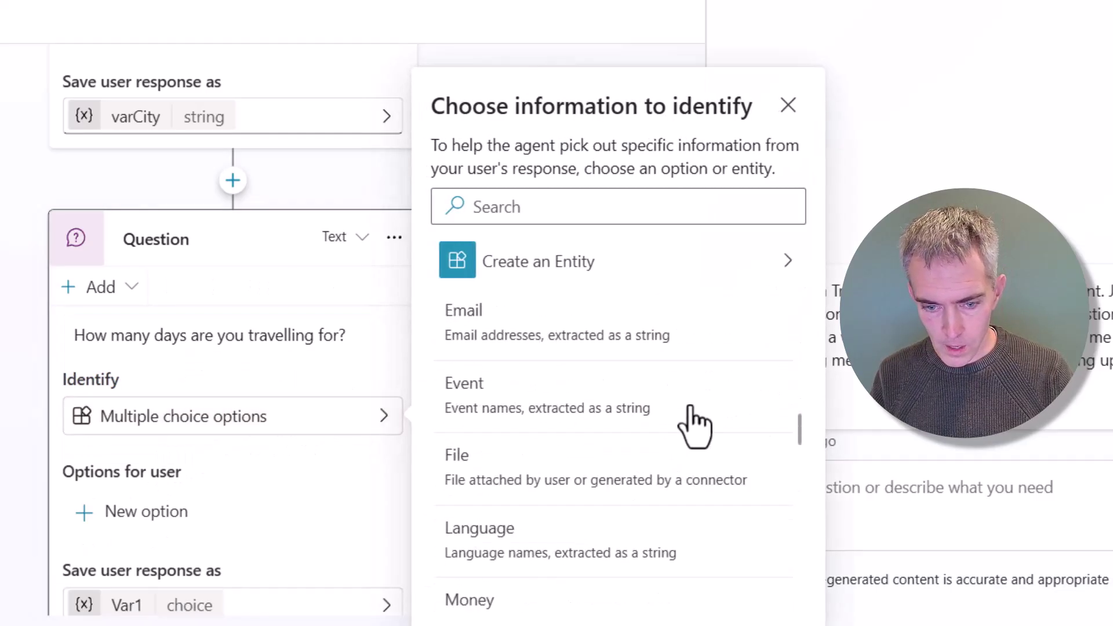
left_click(597, 395)
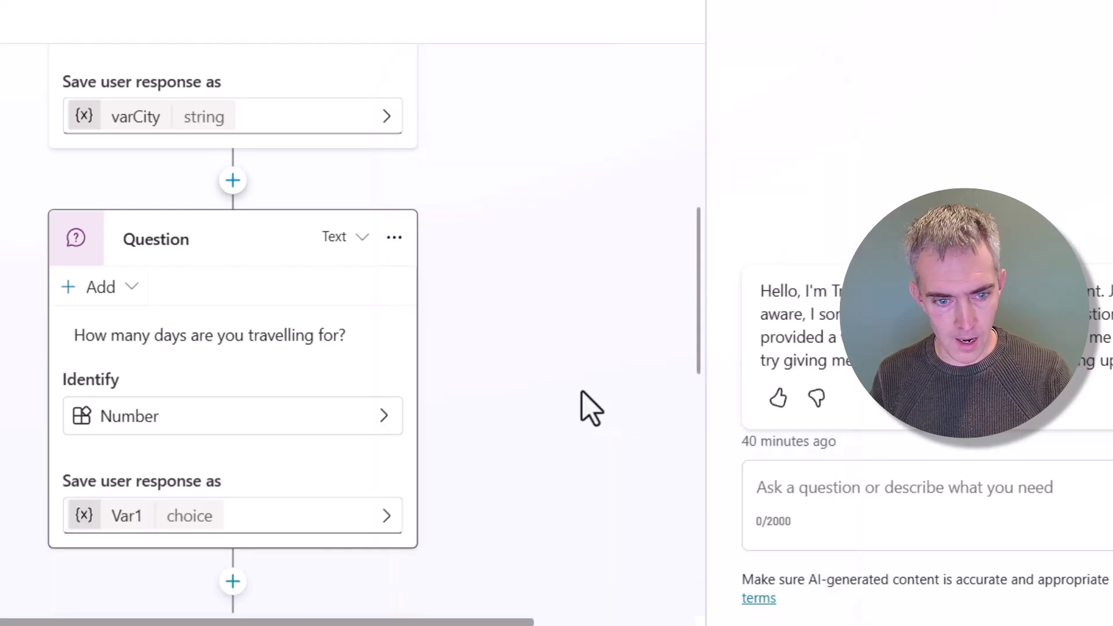
left_click(185, 522)
left_click(424, 107)
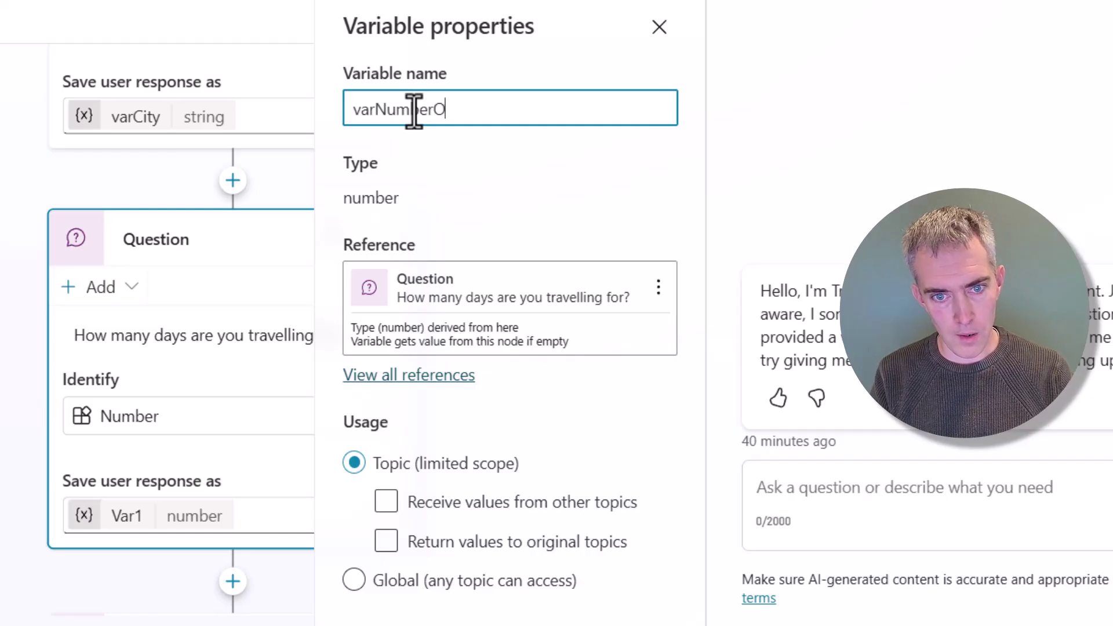
left_click(659, 27)
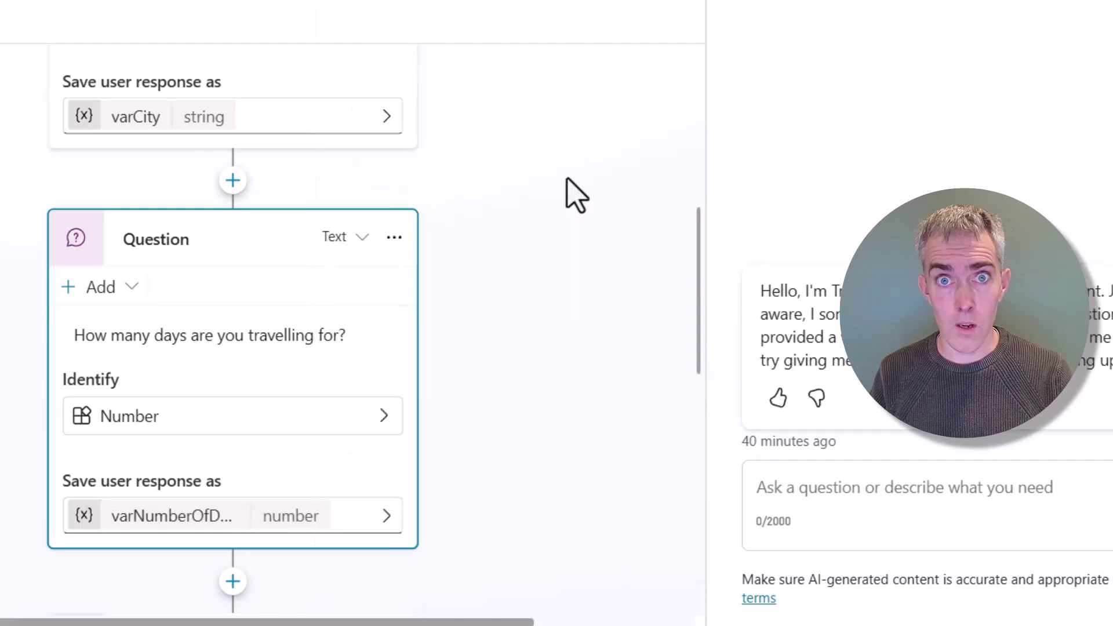
scroll(577, 196, "down", 8)
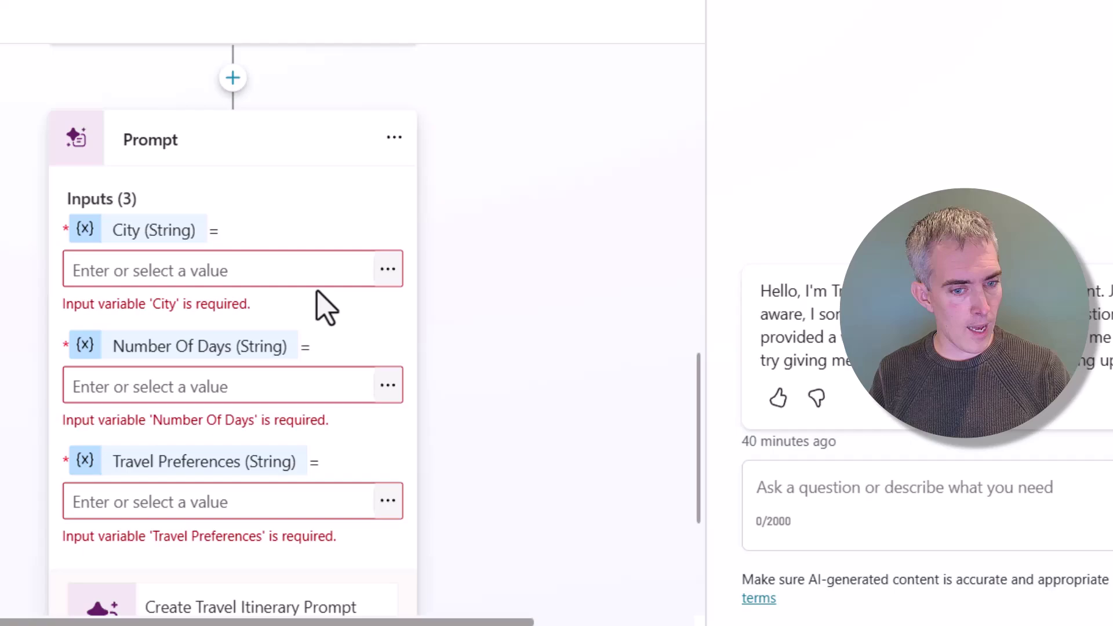
scroll(360, 318, "up", 3)
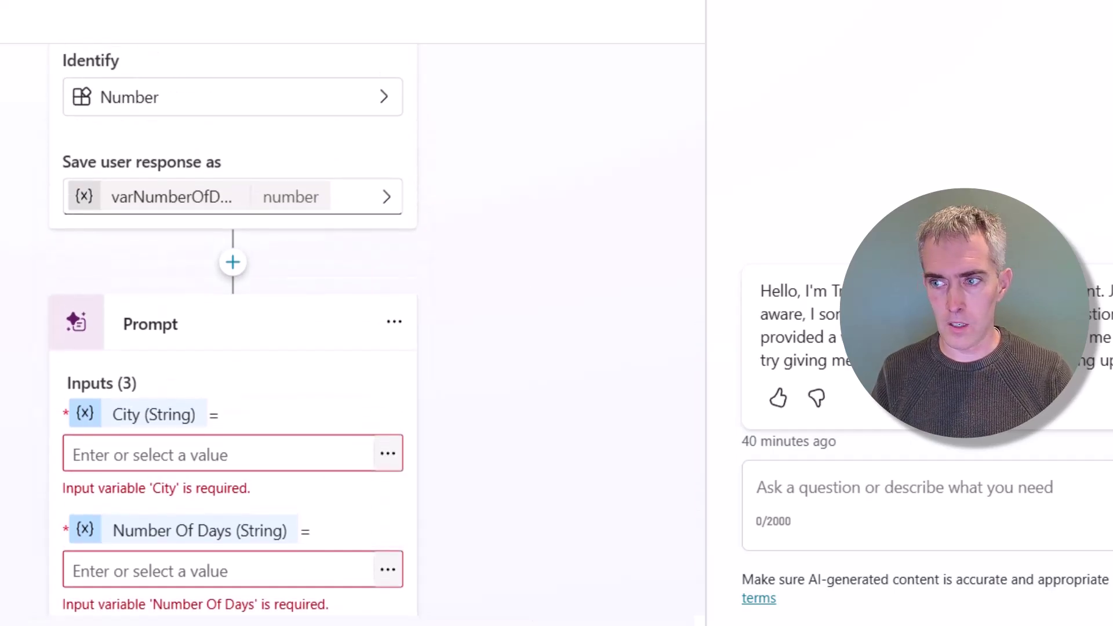
Add a third question, 'What are your travel preferences?', storing the user's entire response in varTravelPreferences
left_click(232, 262)
left_click(238, 349)
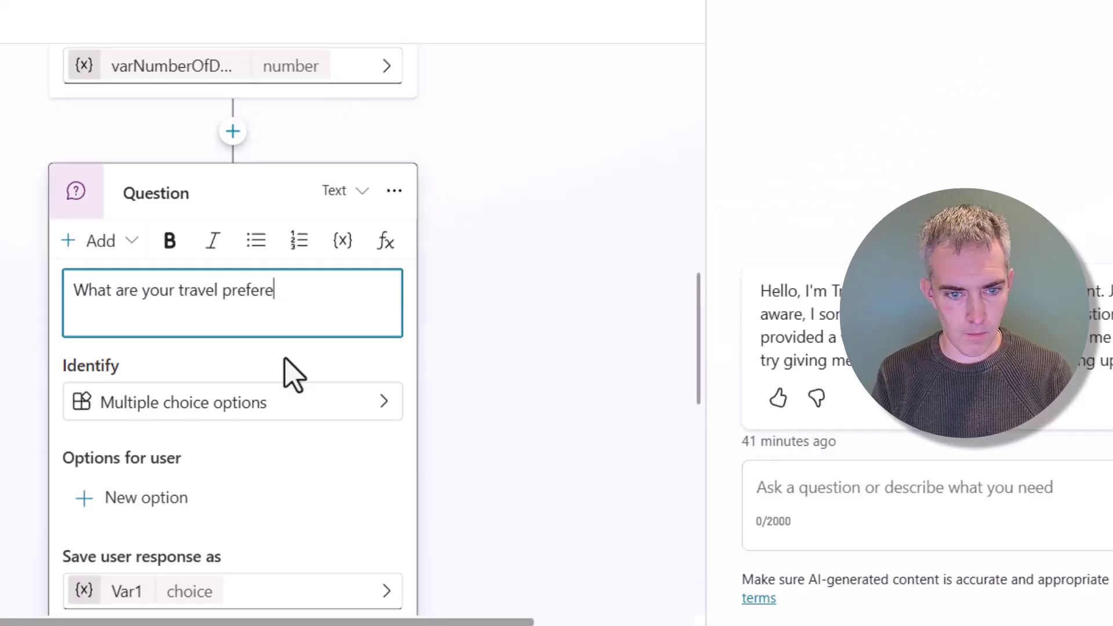
left_click(242, 419)
left_click(255, 387)
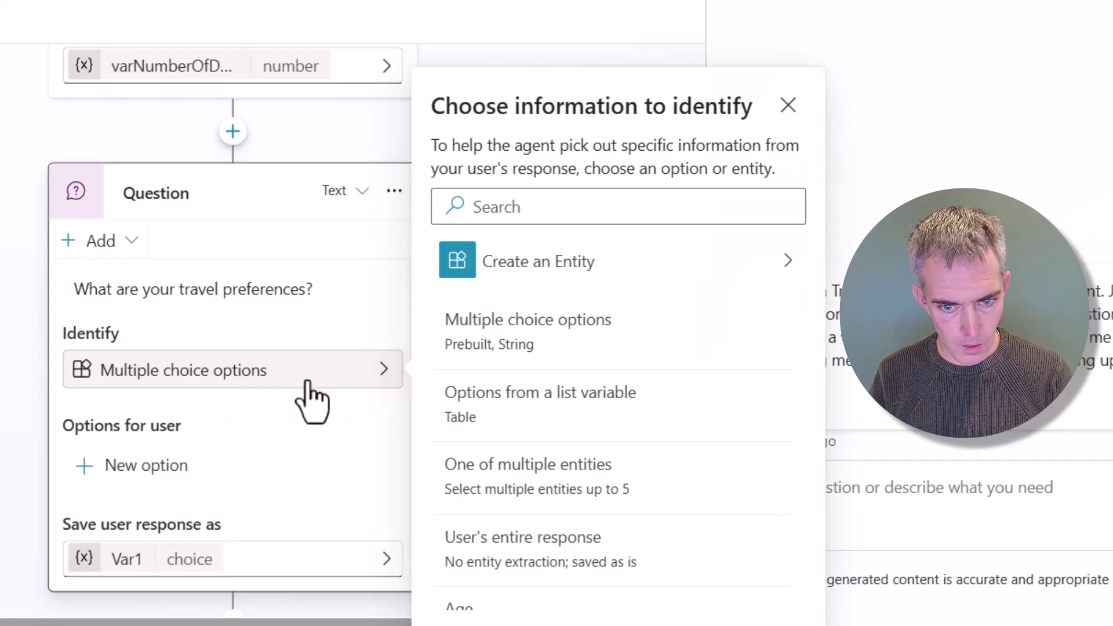
scroll(600, 412, "down", 1)
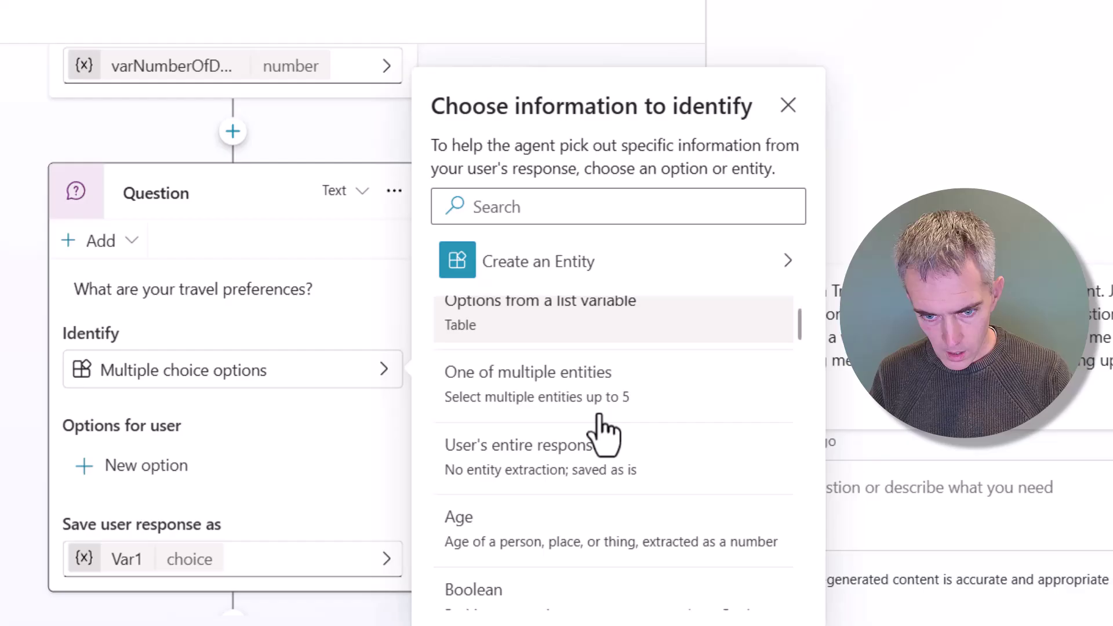
scroll(603, 432, "up", 2)
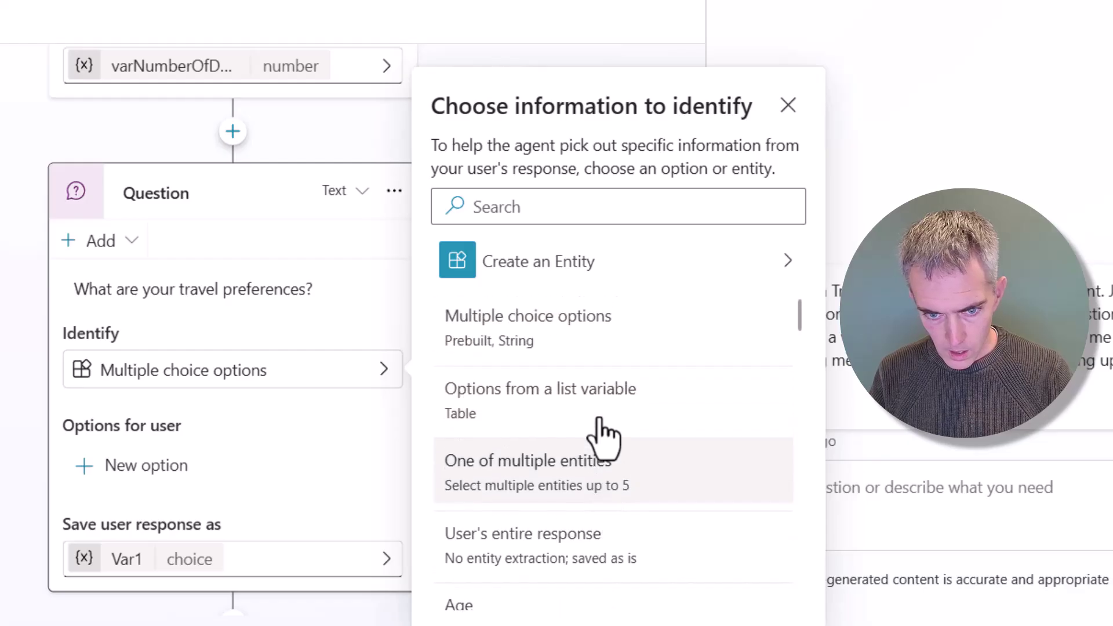
left_click(545, 550)
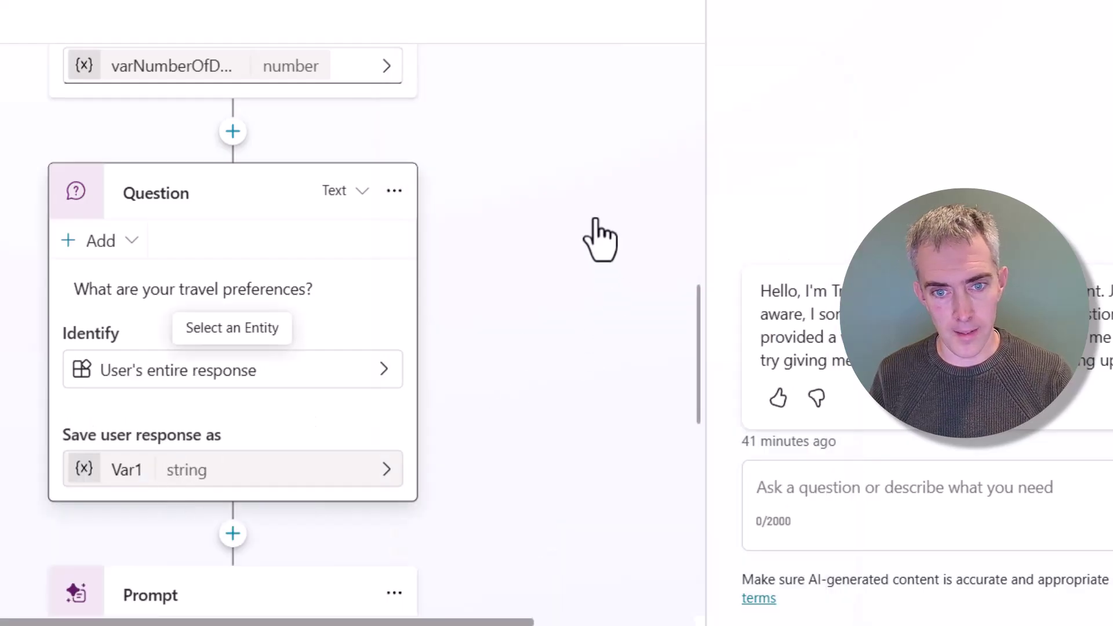
left_click(445, 108)
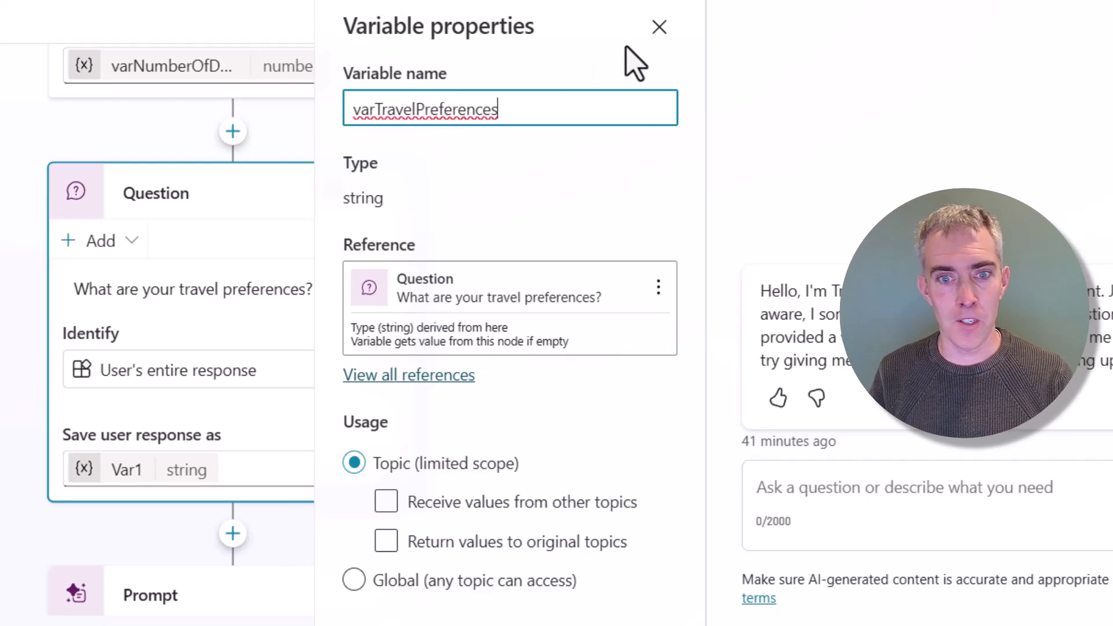
left_click(659, 27)
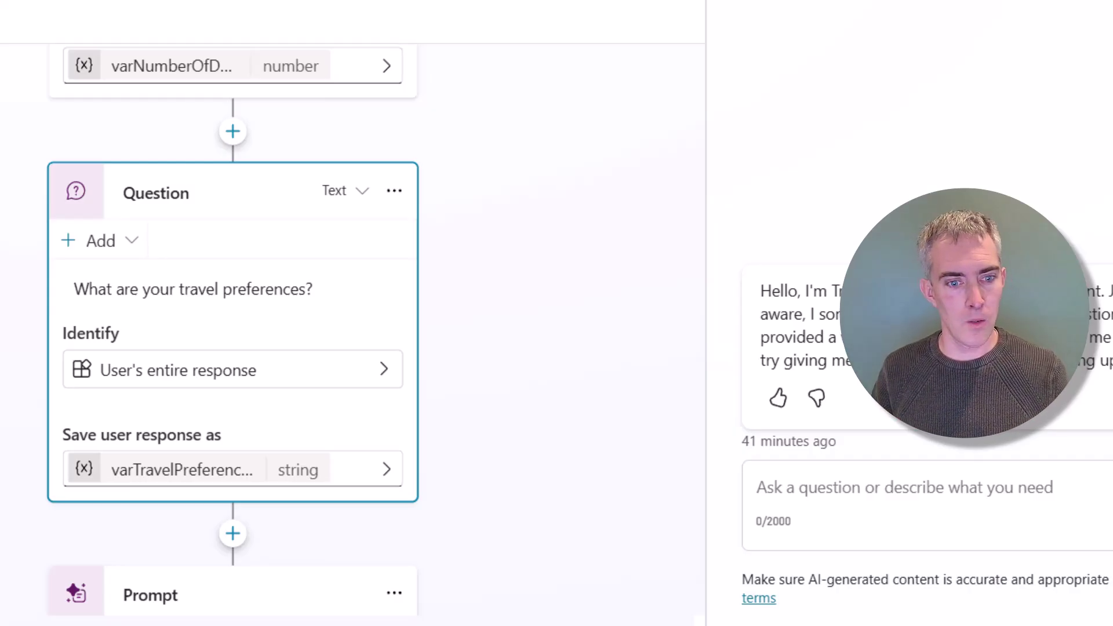
scroll(510, 165, "down", 8)
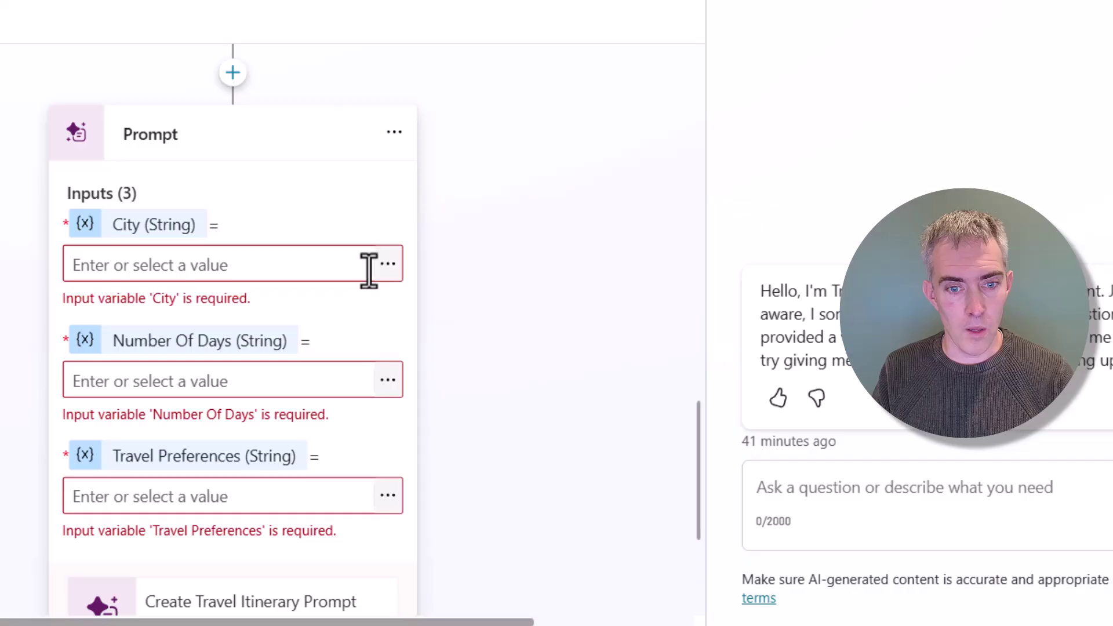
Pick varCity, varNumberOfDays and varTravelPreferences for the Prompt node's three inputs
left_click(386, 265)
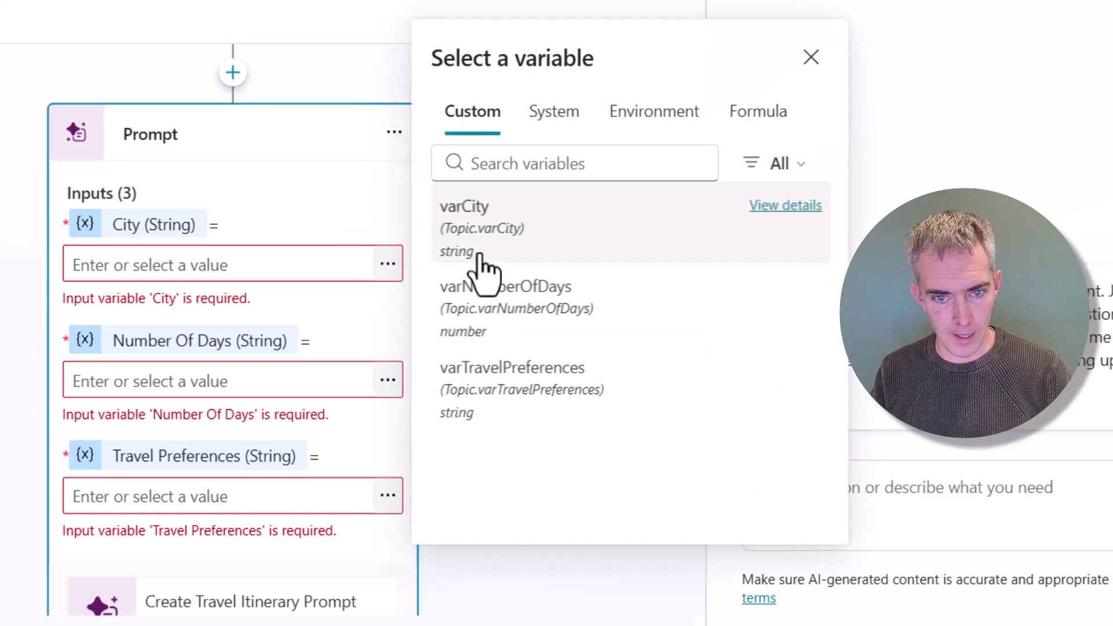
left_click(480, 255)
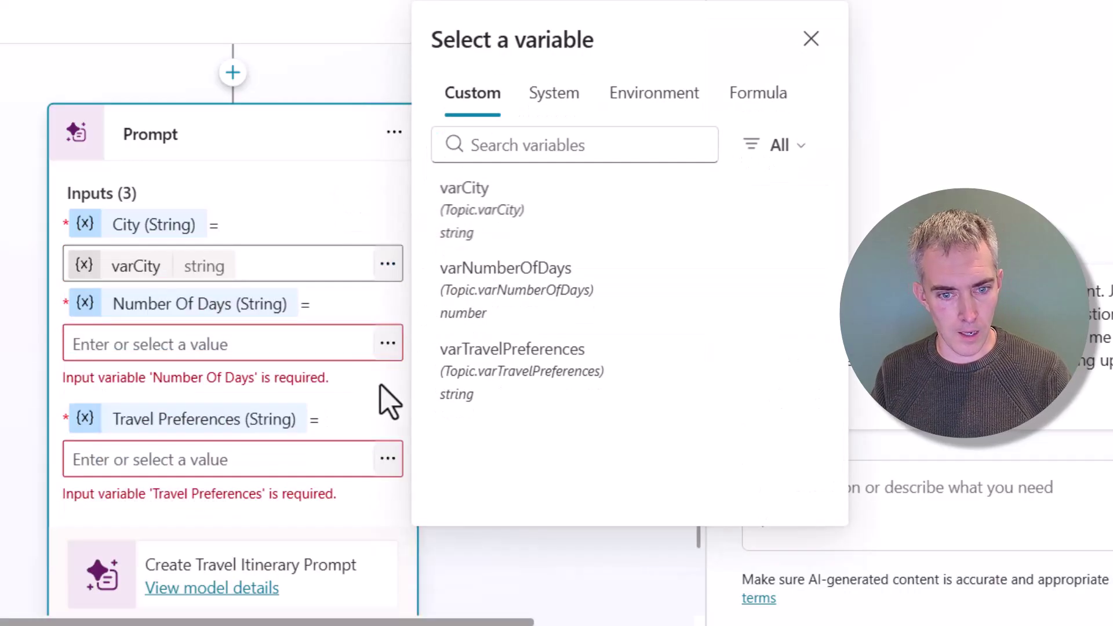
left_click(388, 346)
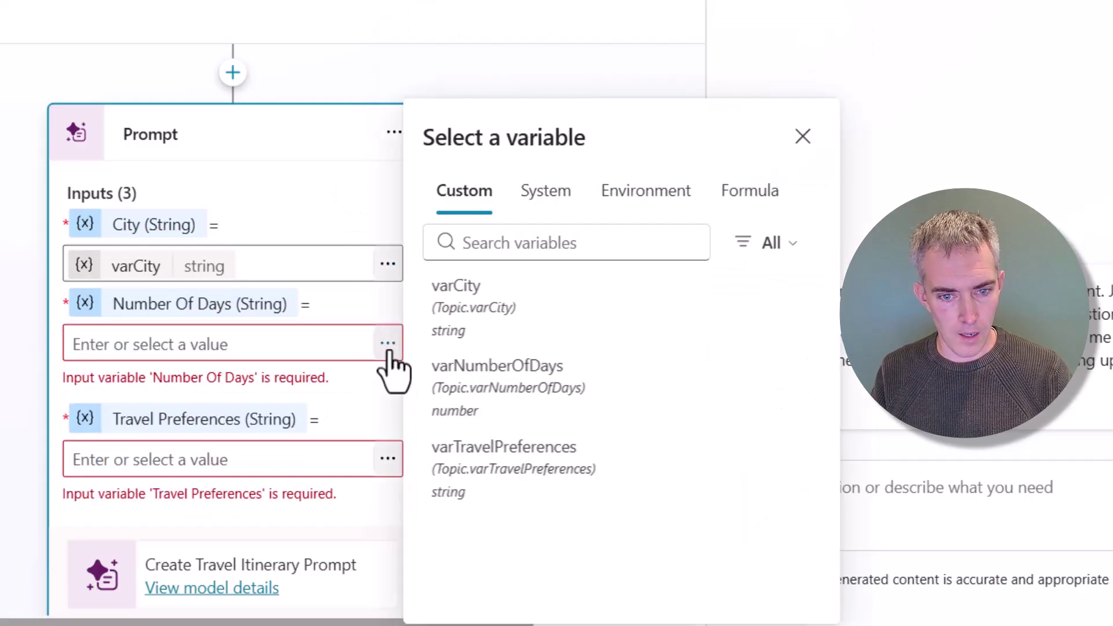
left_click(473, 377)
left_click(389, 477)
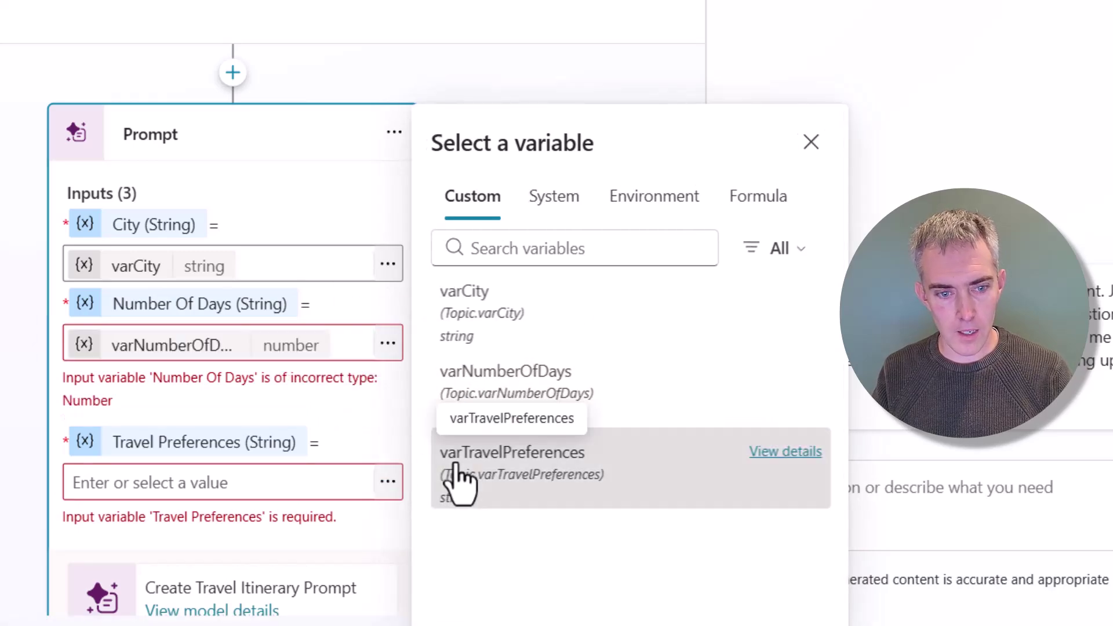
left_click(455, 476)
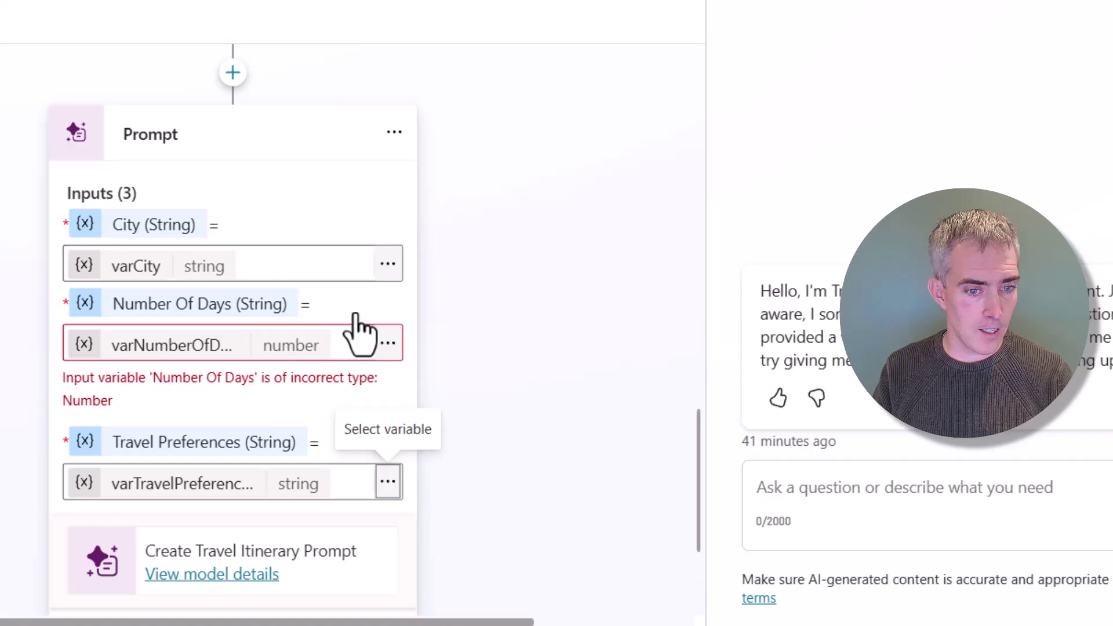
scroll(452, 333, "down", 3)
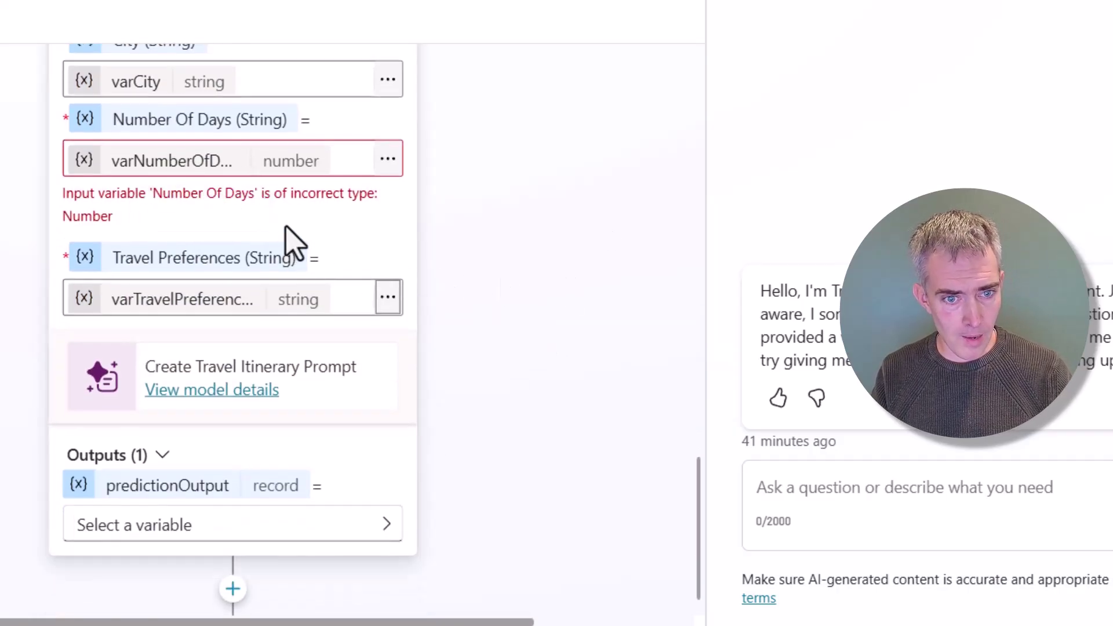
Feed Number Of Days with the formula Text(Topic.varNumberOfDays,"0") instead of the raw variable
scroll(313, 267, "up", 2)
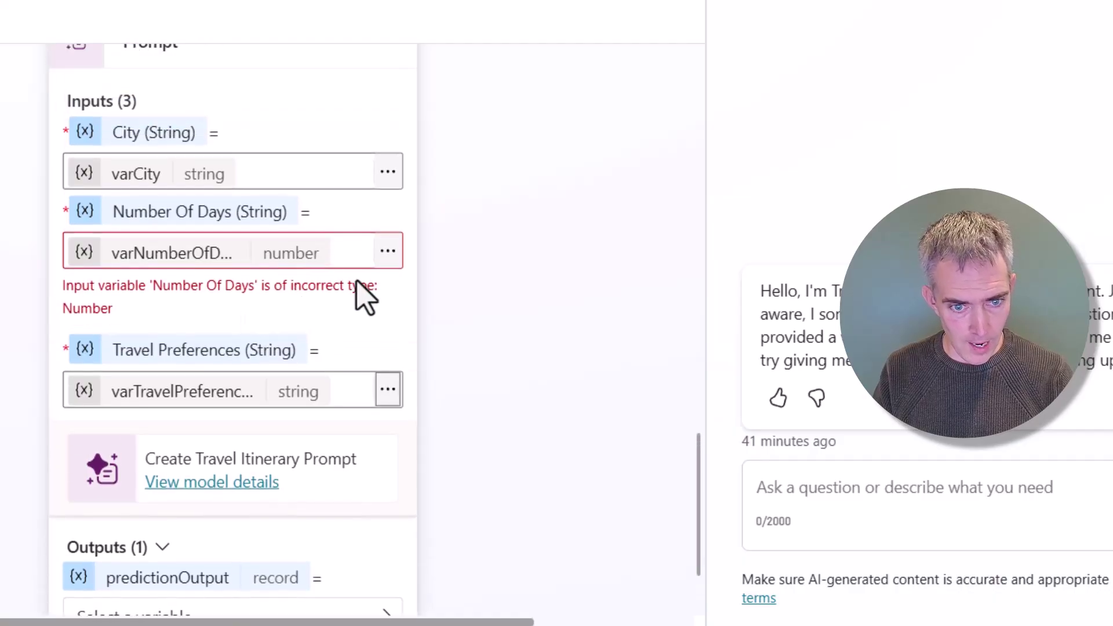
left_click(387, 251)
left_click(758, 116)
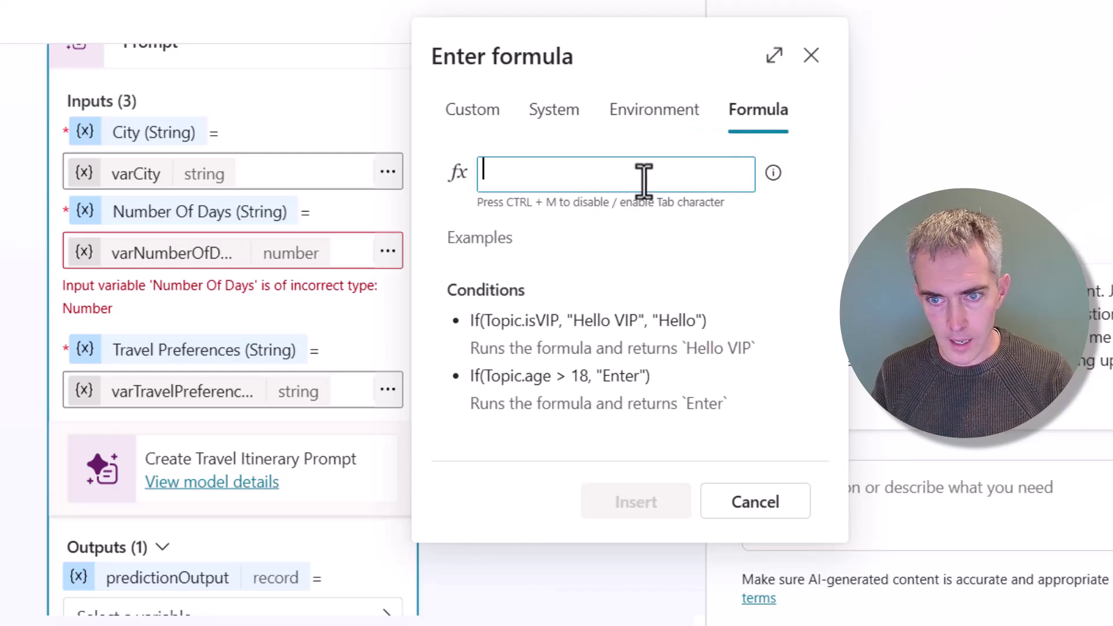
left_click(775, 55)
type("Top")
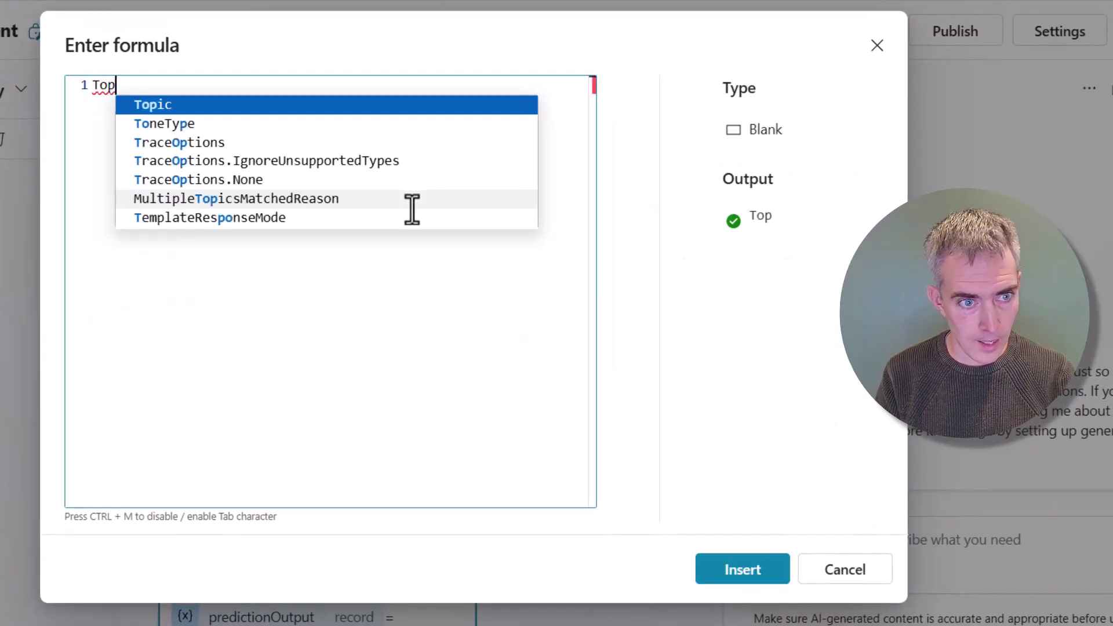
type("ic.")
key("Down")
key("Return")
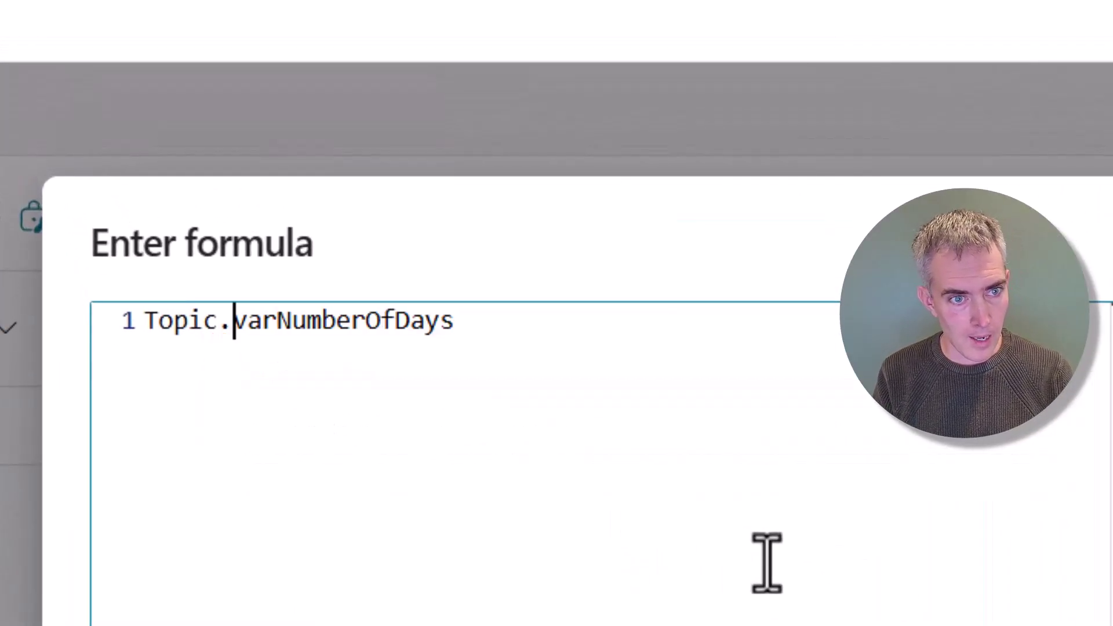
key("Home")
type("Text(")
key("End")
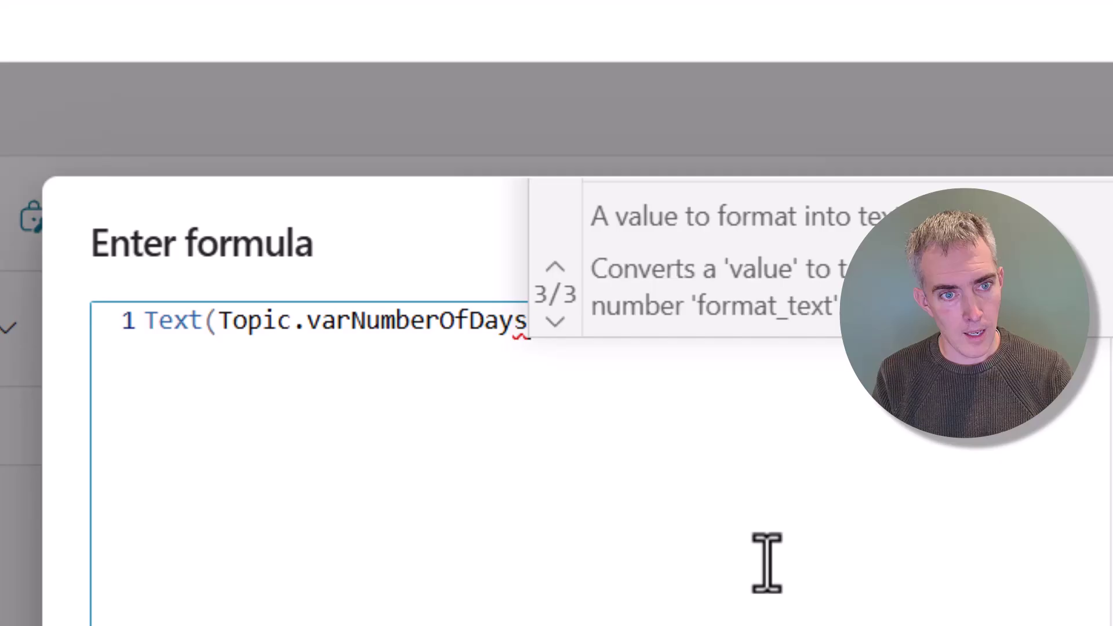
type(",")
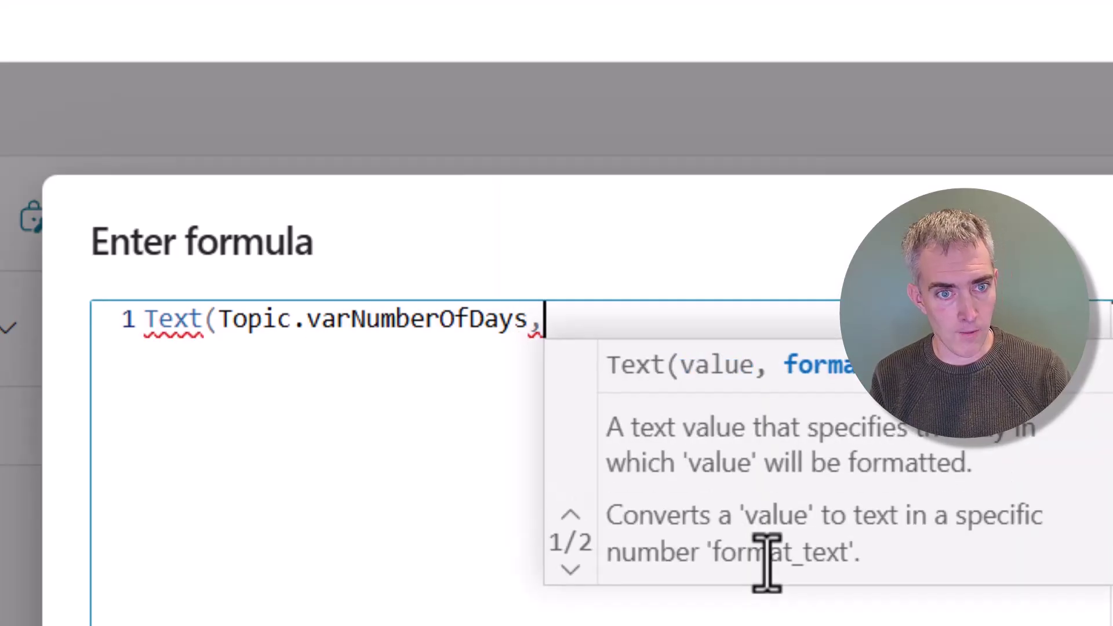
type("\"0\")")
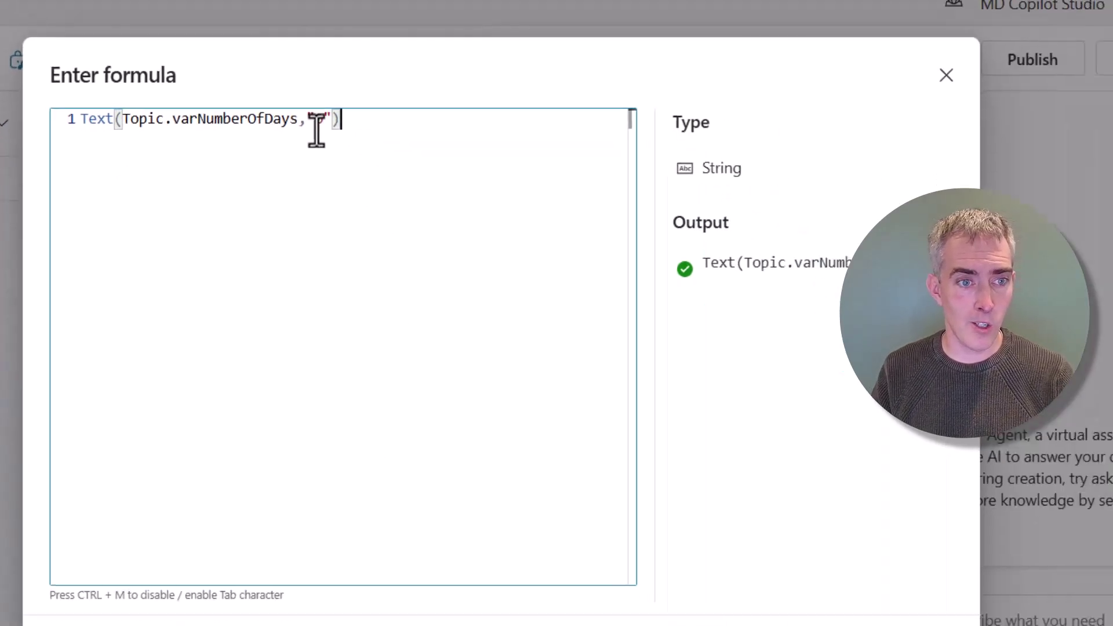
left_click(725, 578)
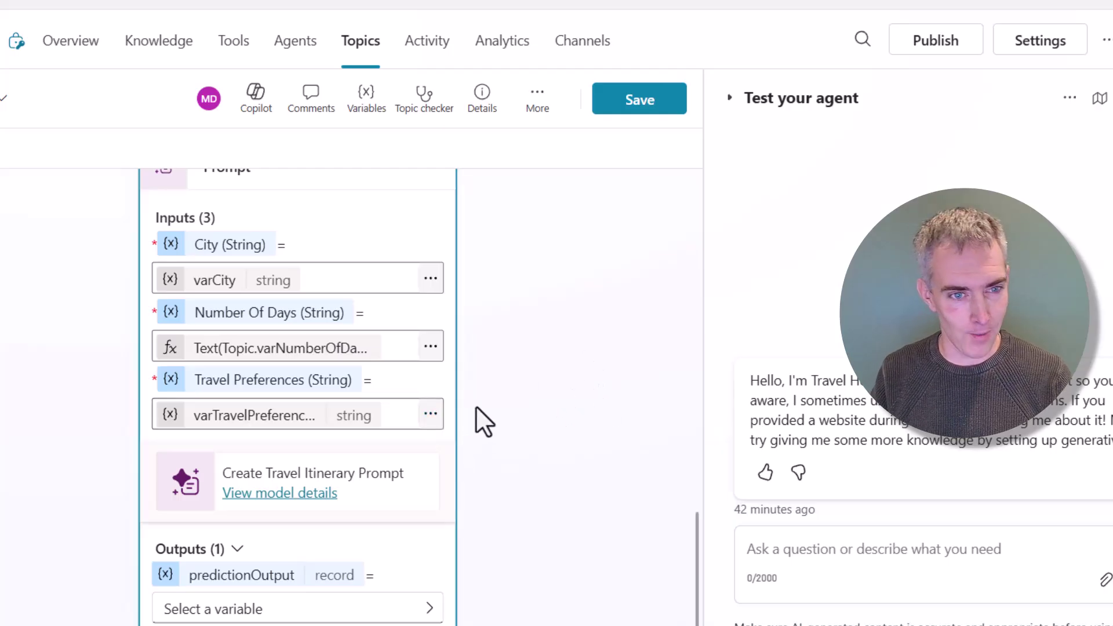
Store predictionOutput in a newly created variable renamed from Var1 to varPromptOutput
scroll(695, 529, "up", 1)
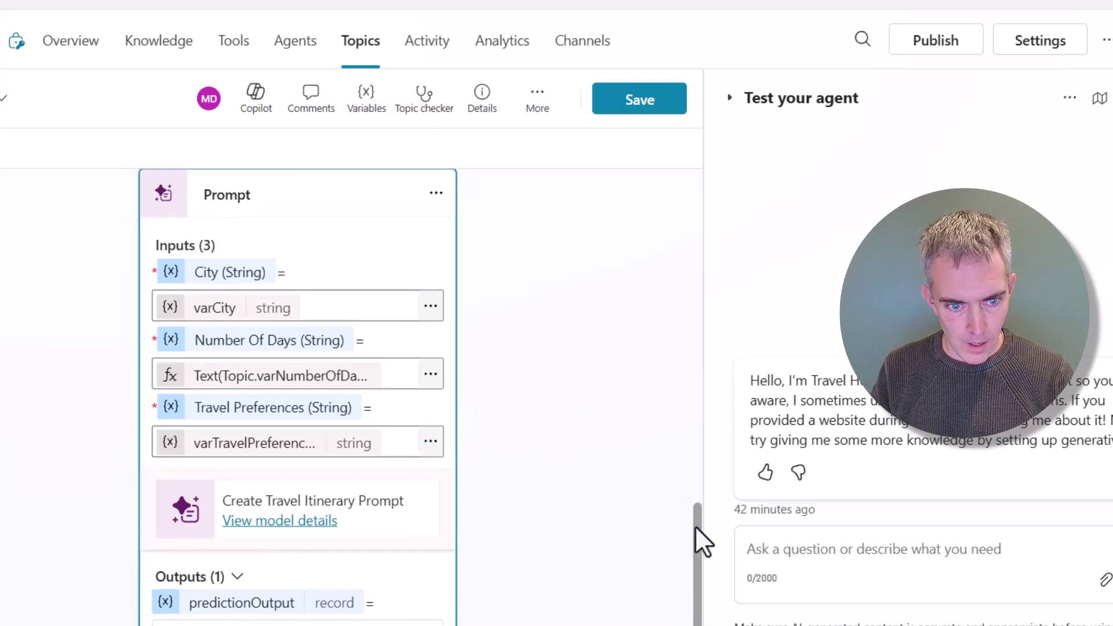
scroll(693, 540, "down", 2)
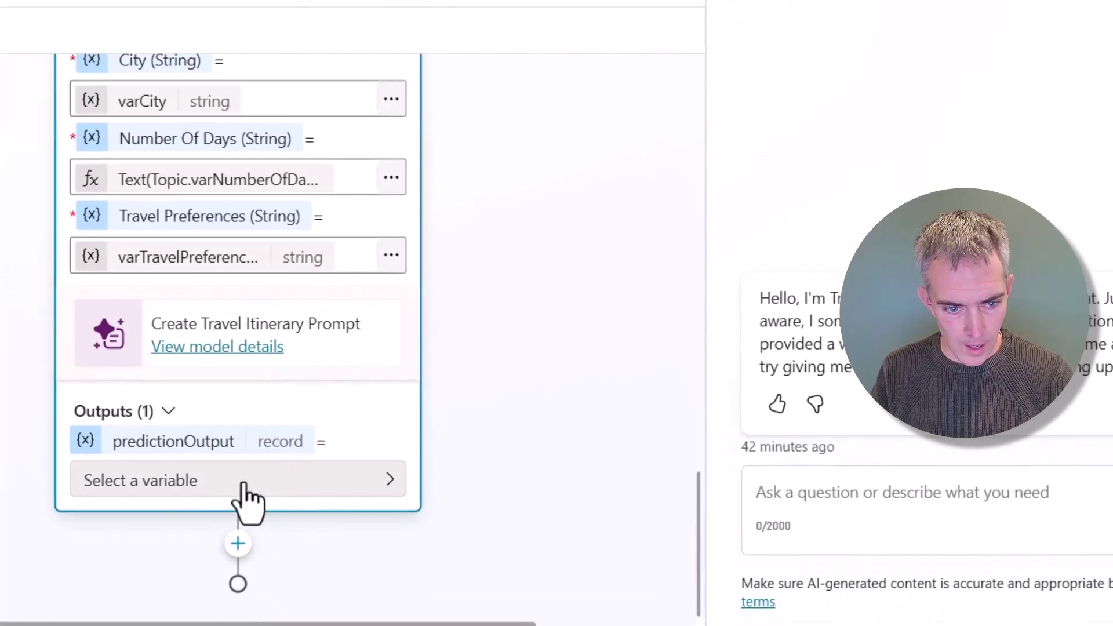
left_click(308, 541)
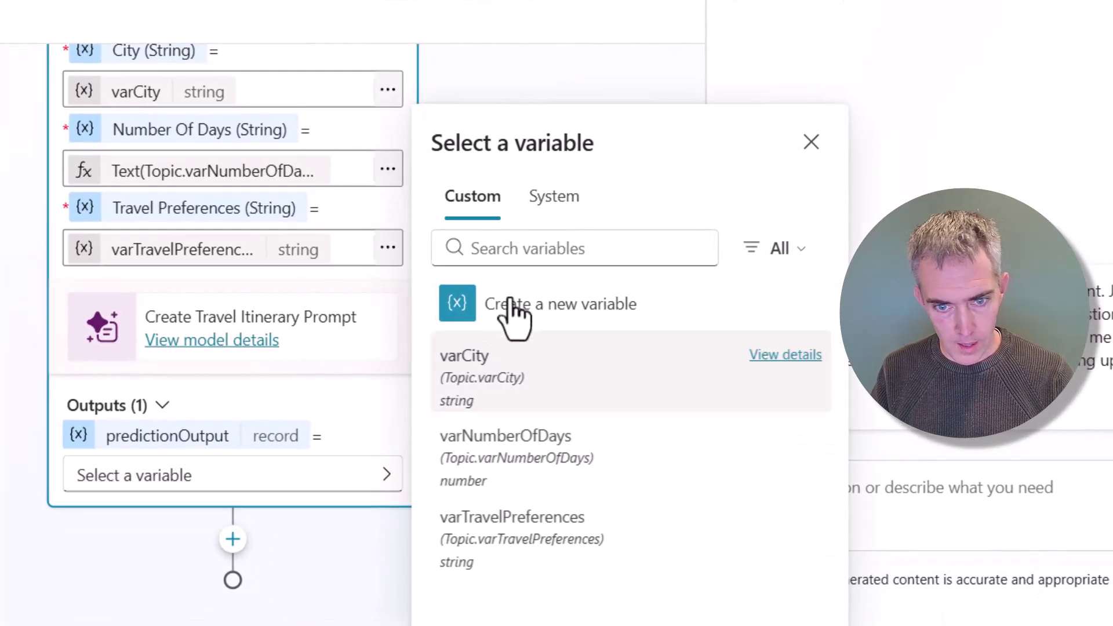
left_click(586, 319)
left_click(189, 481)
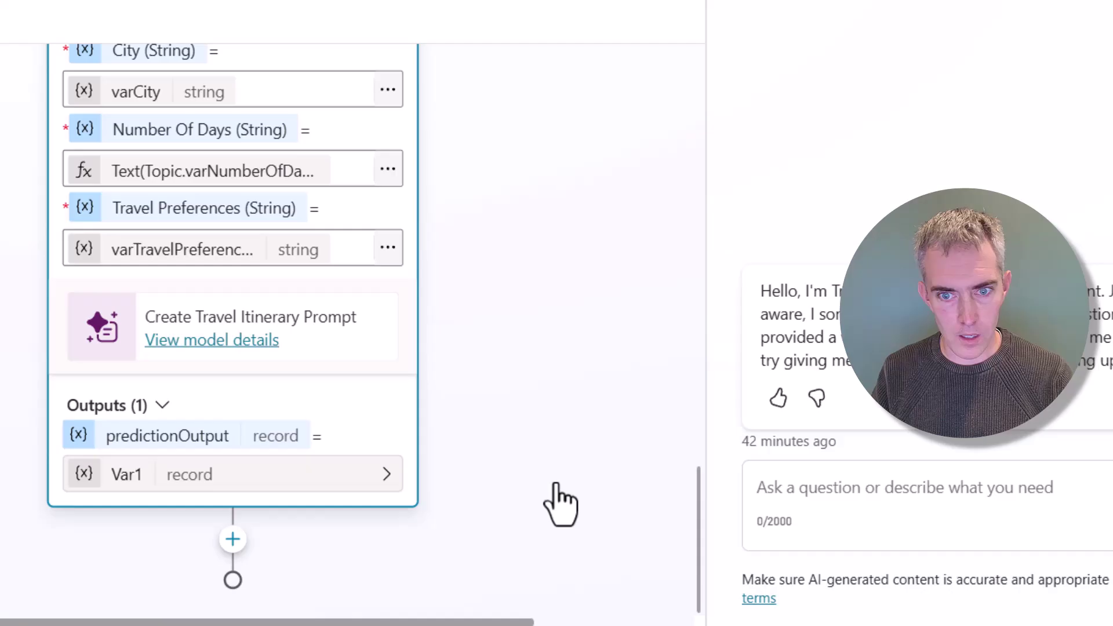
double_click(427, 110)
type("varPromptOutput")
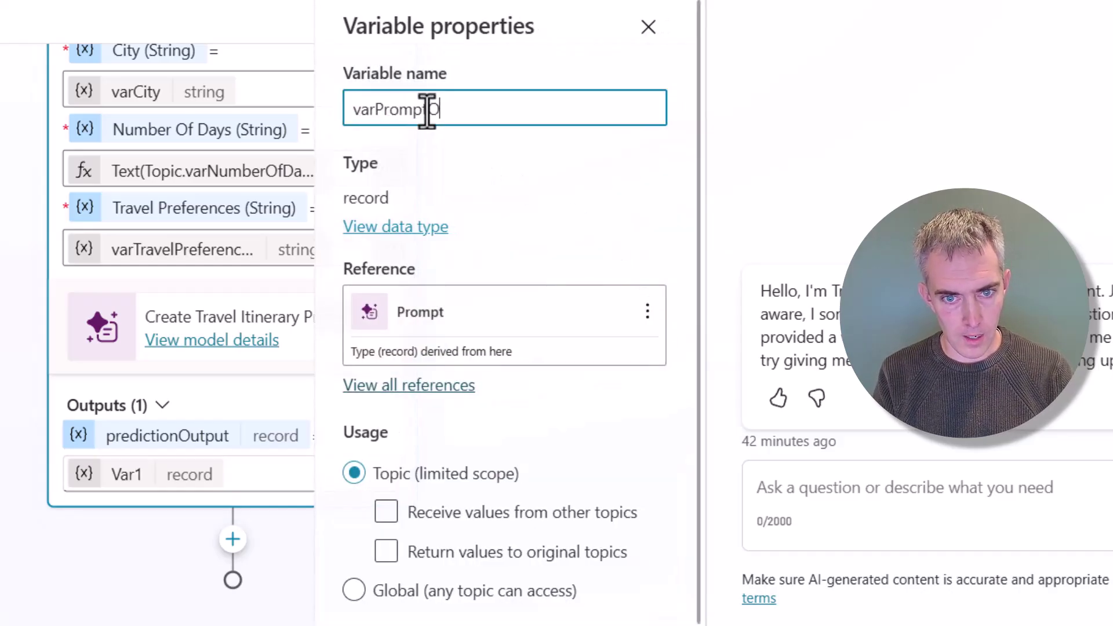
left_click(610, 2)
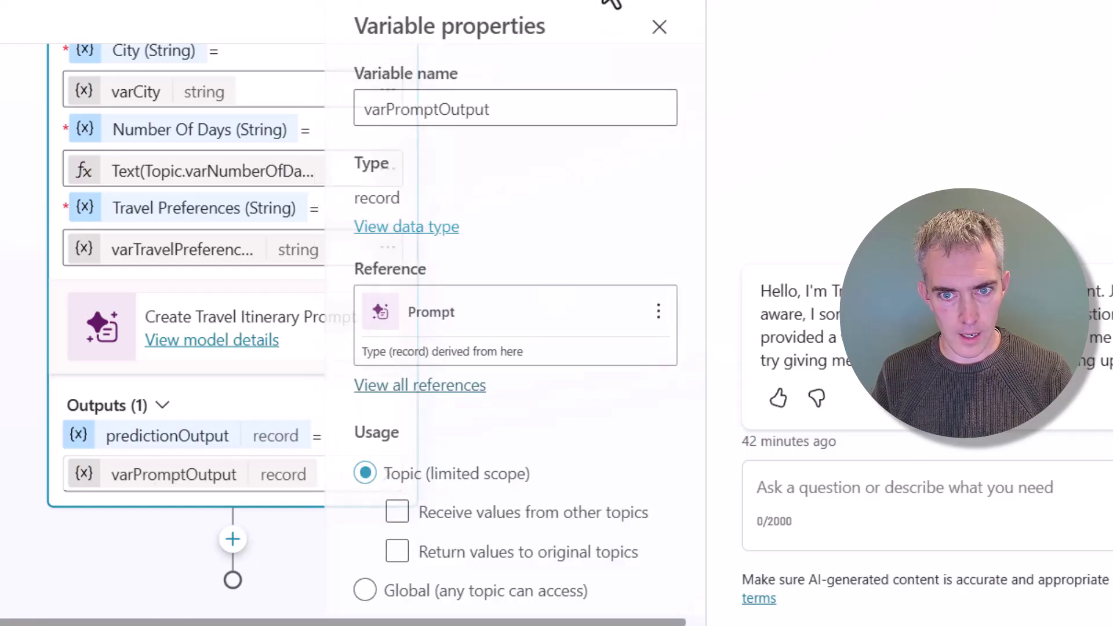
left_click(655, 40)
Add a message node after the prompt that sends varPromptOutput.text
left_click(232, 542)
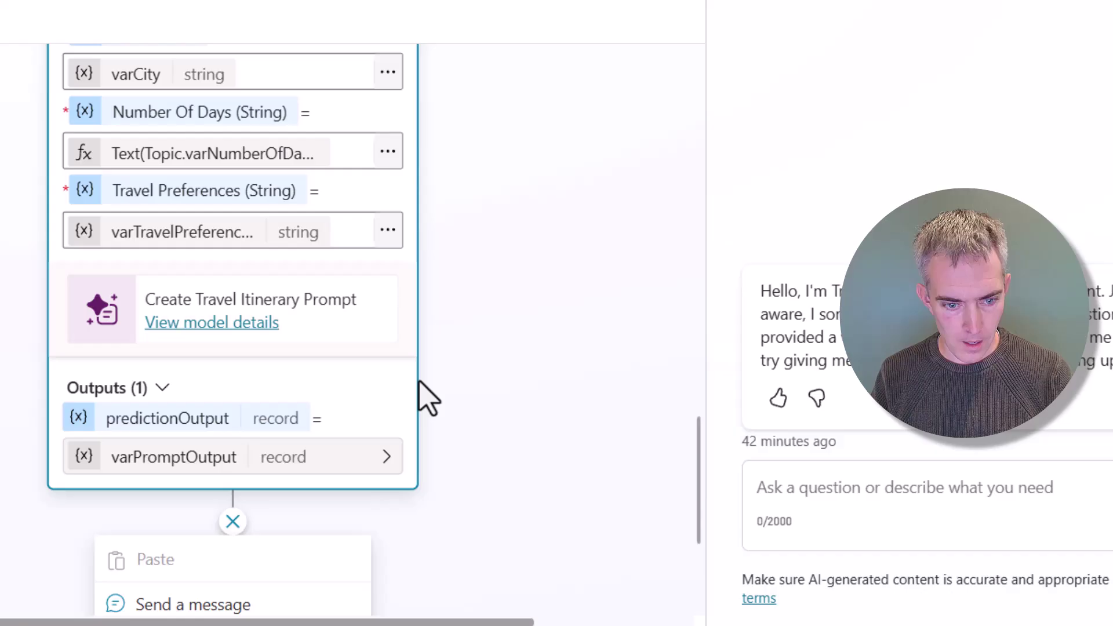
left_click(271, 331)
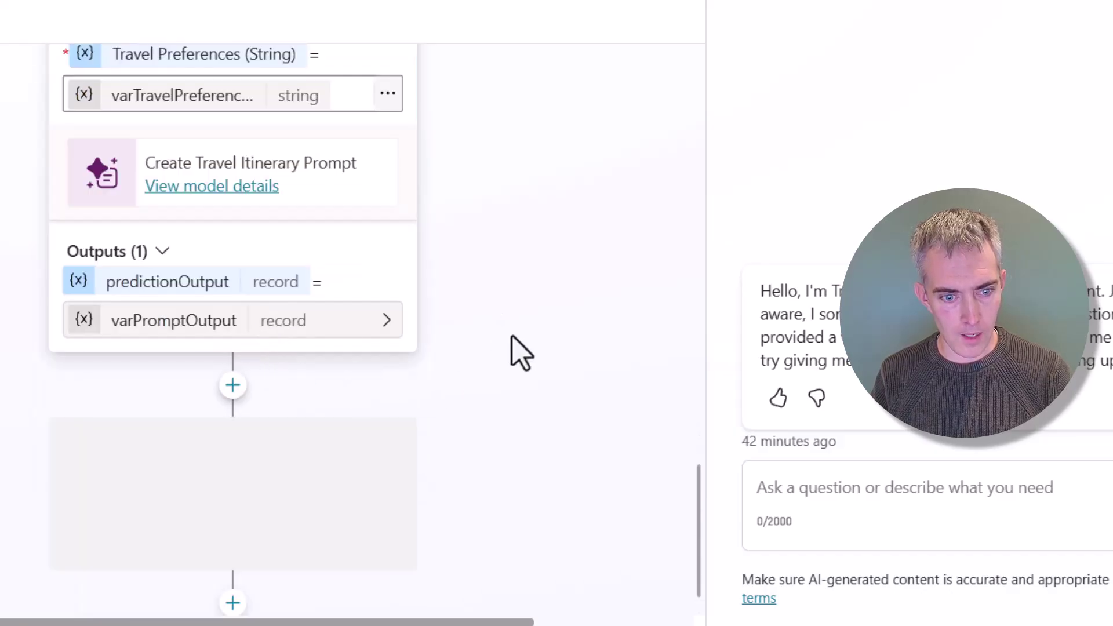
left_click(344, 397)
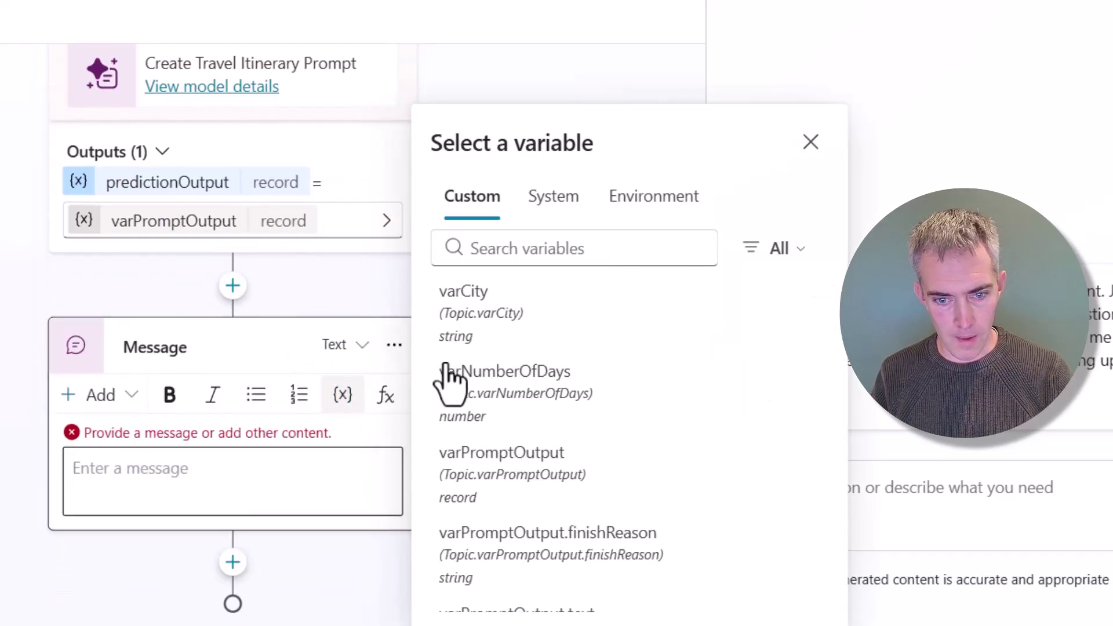
scroll(551, 405, "down", 3)
left_click(561, 499)
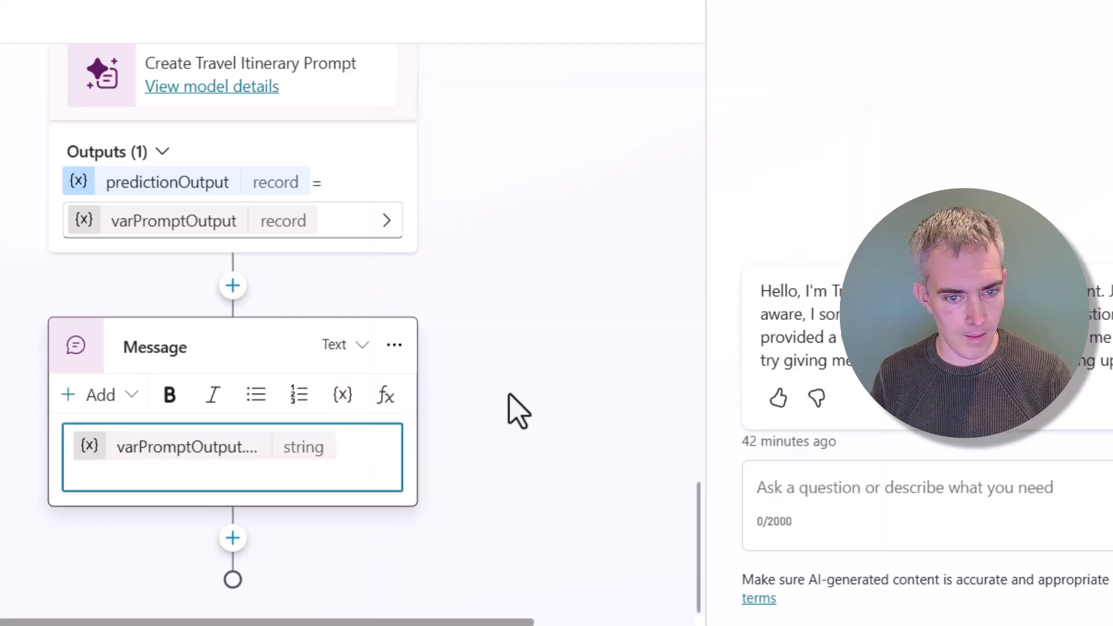
Add an End all topics node after the message and save the topic
left_click(229, 542)
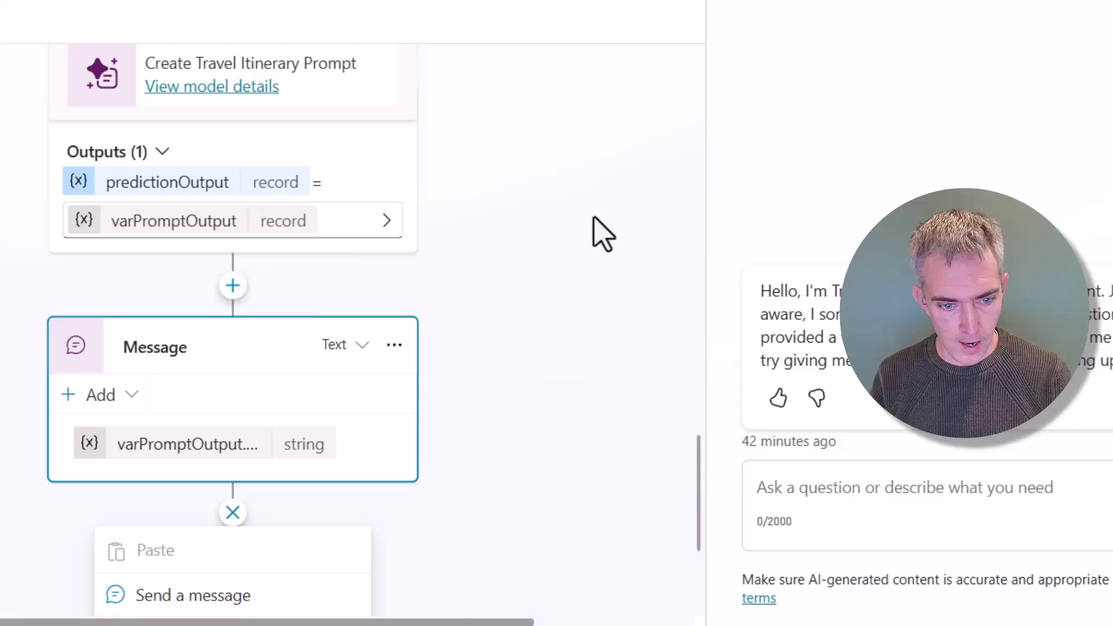
scroll(484, 311, "down", 5)
mouse_move(271, 518)
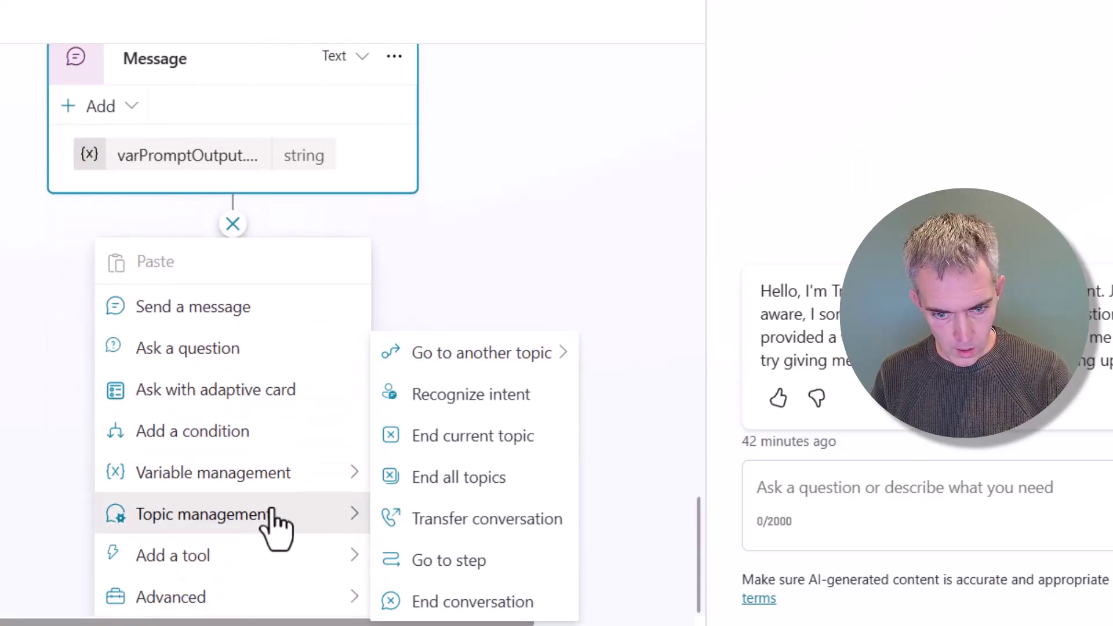
left_click(475, 492)
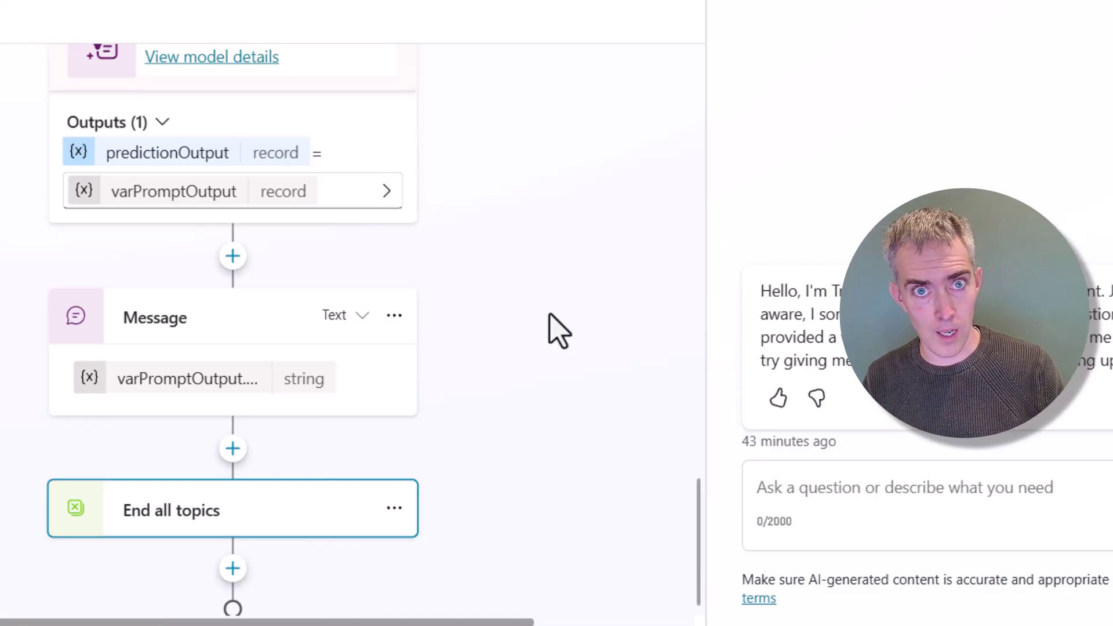
scroll(558, 330, "up", 15)
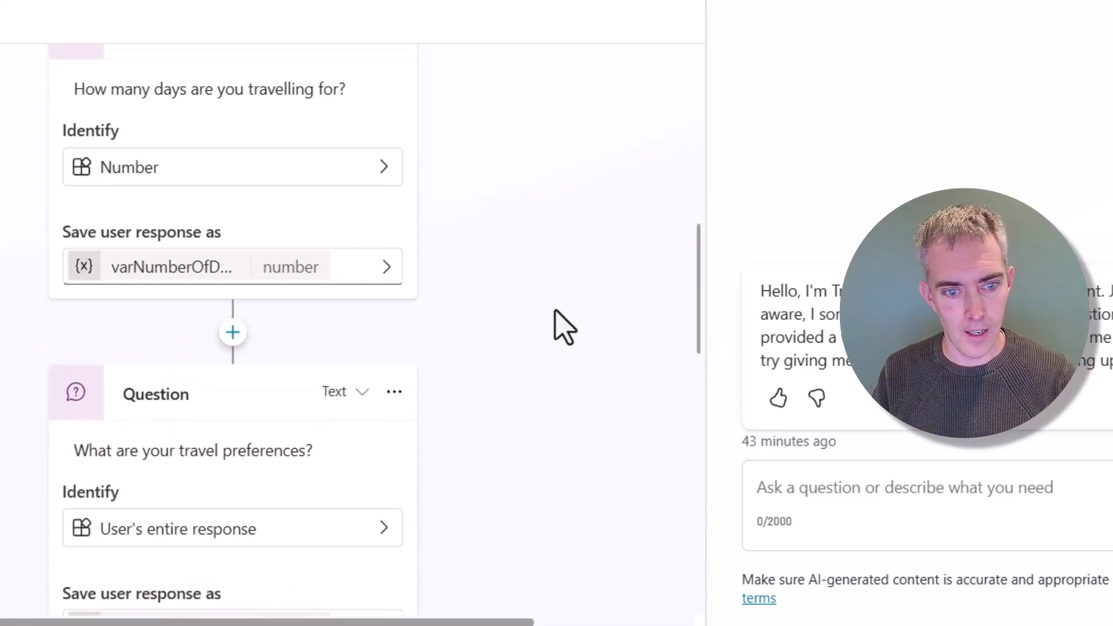
scroll(565, 327, "up", 5)
left_click(848, 89)
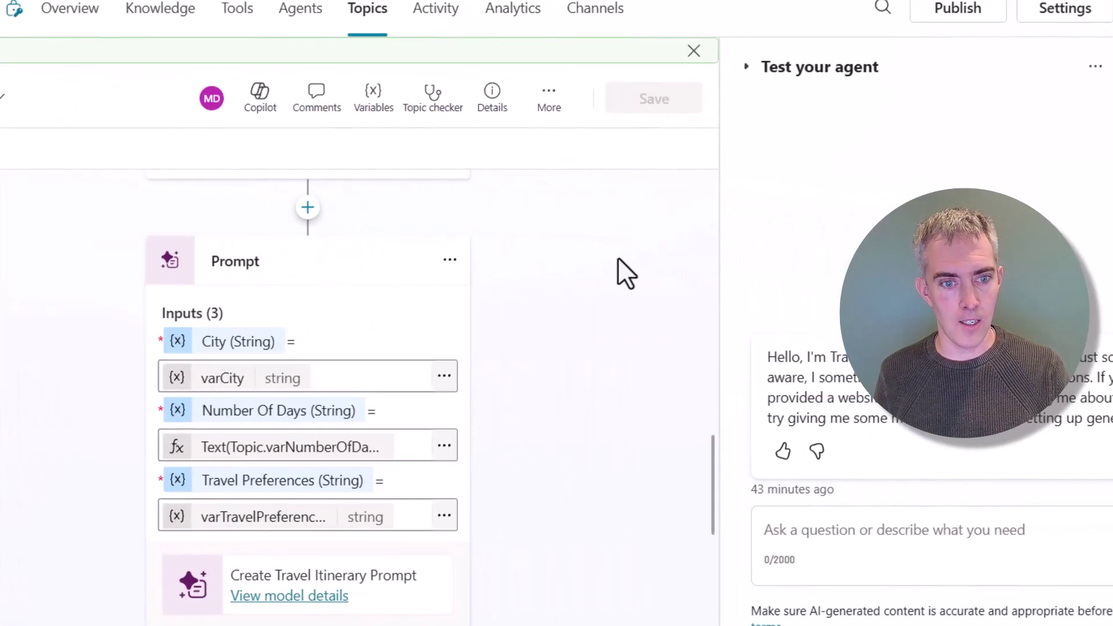
Restart the test chat and ask the agent to help create a new travel itinerary
left_click(735, 26)
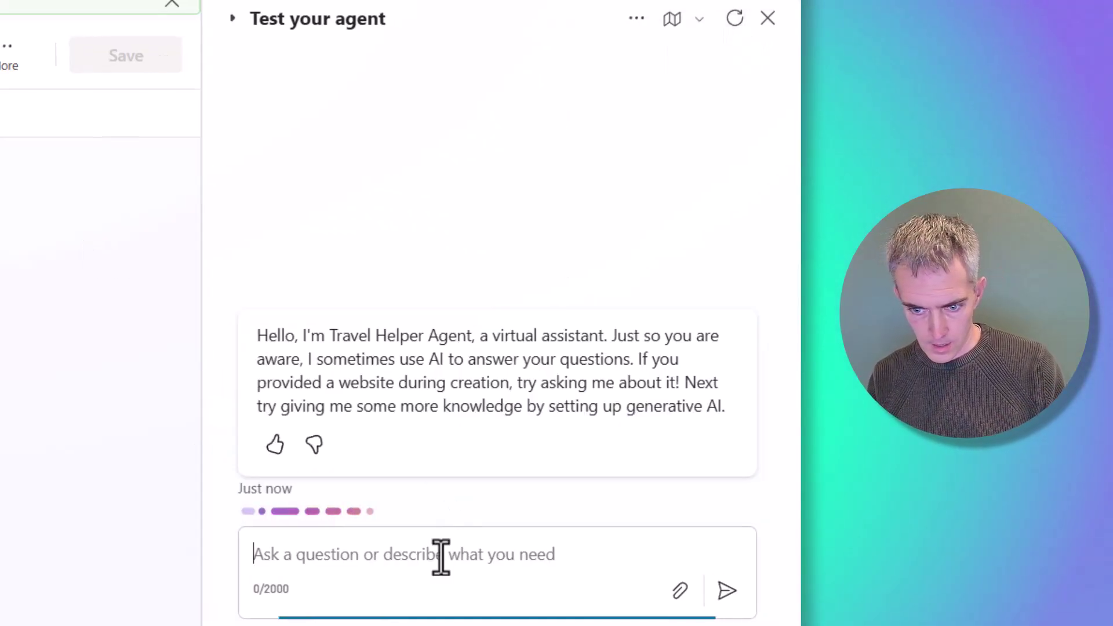
type("Create")
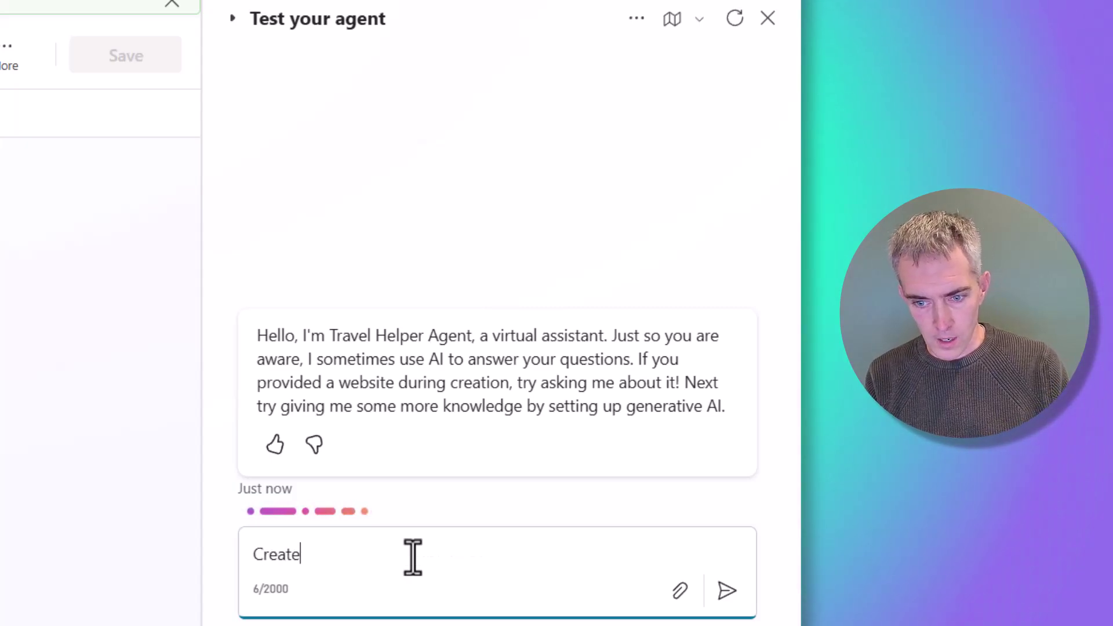
key("ctrl+a")
key("Caps_Lock")
type("AN")
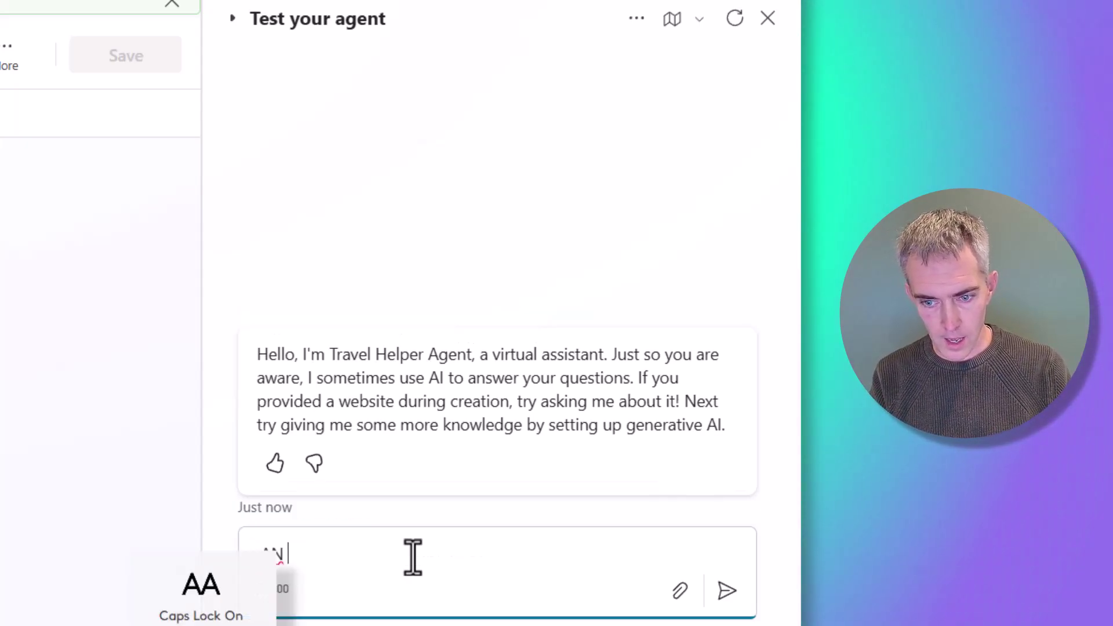
key("BackSpace")
key("BackSpace")
type("cAN")
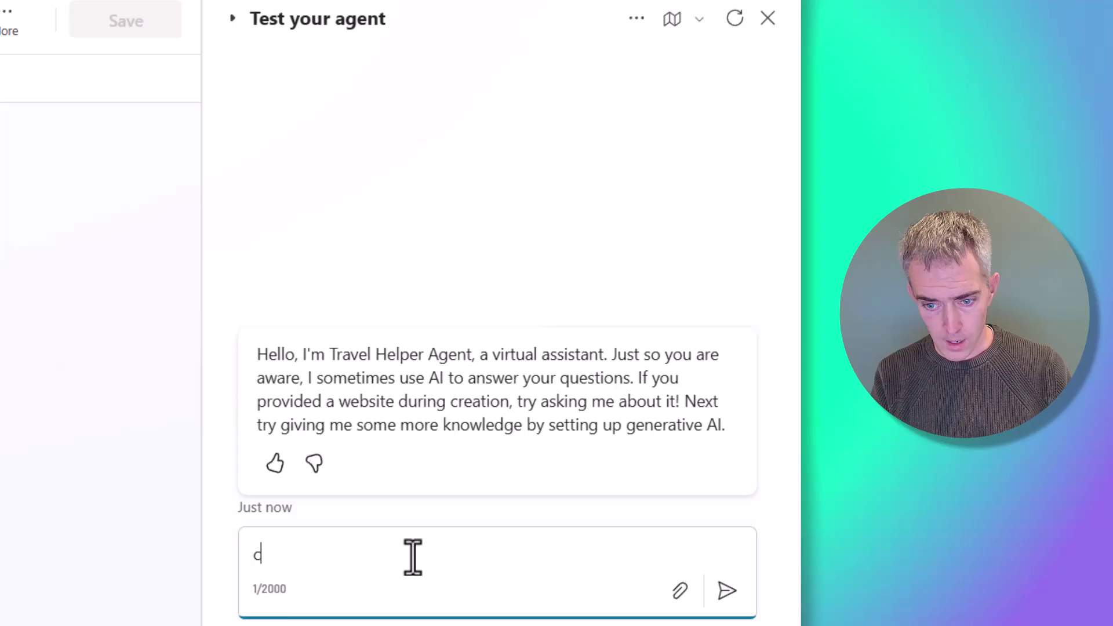
key("BackSpace")
key("Caps_Lock")
type("Can")
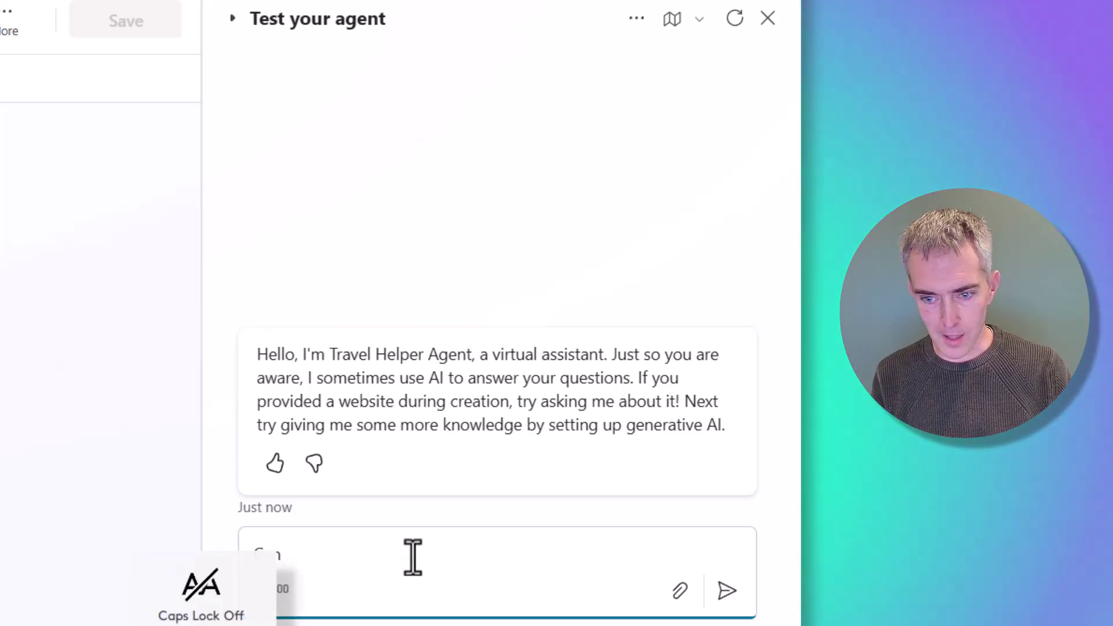
type(" you please h")
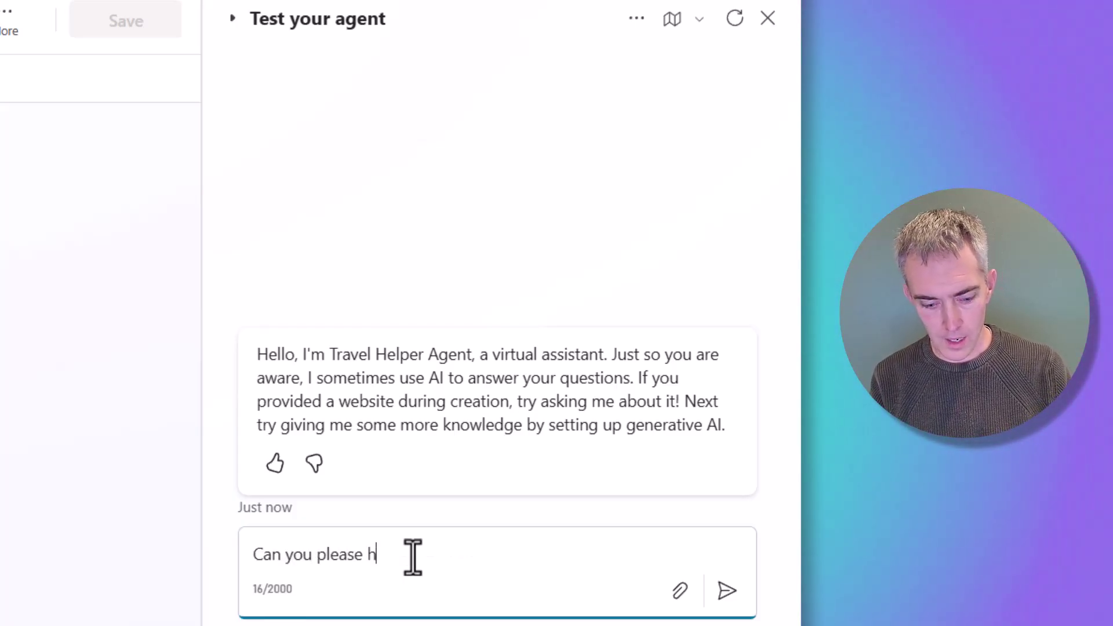
type("elp me dreate a new travel itinerary?")
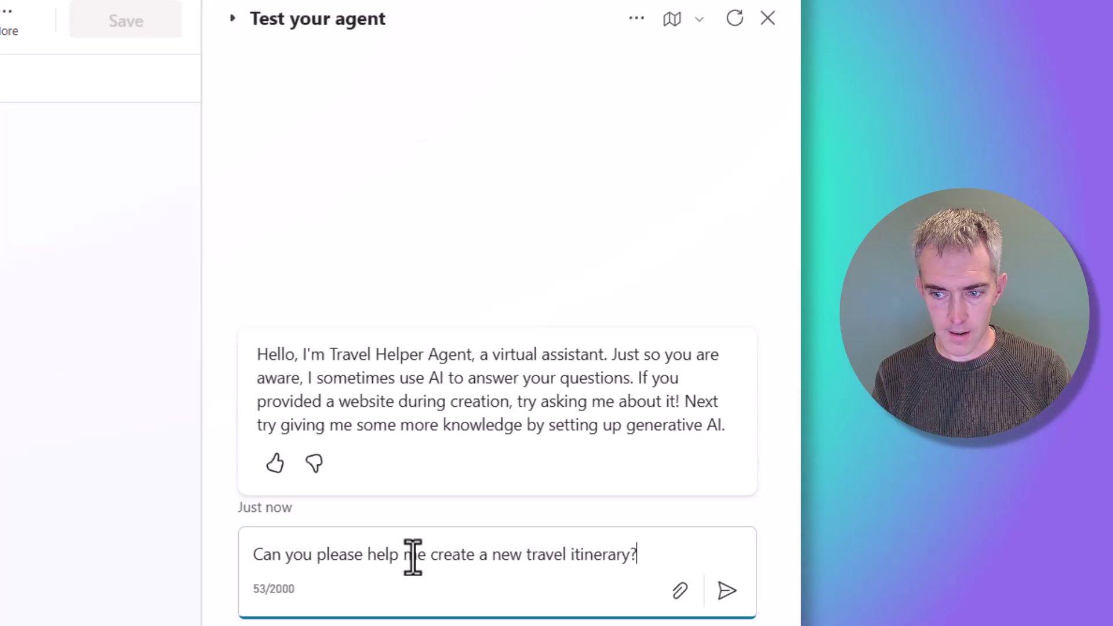
key("Return")
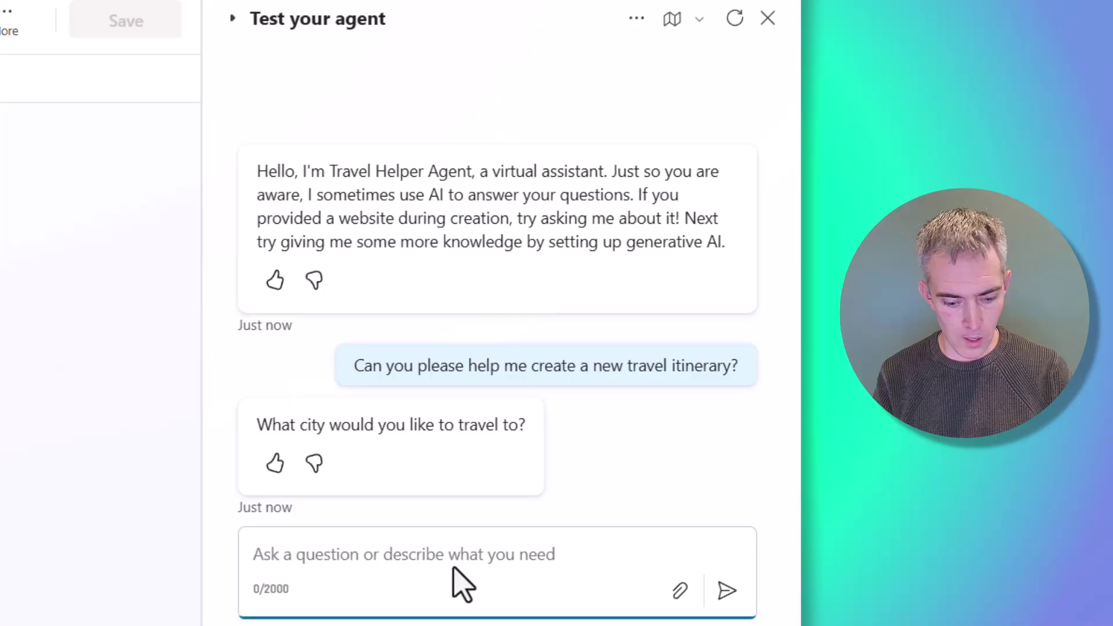
Answer London and 7 days, then type 'Must allow cats' as the travel preference
type("London")
key("Return")
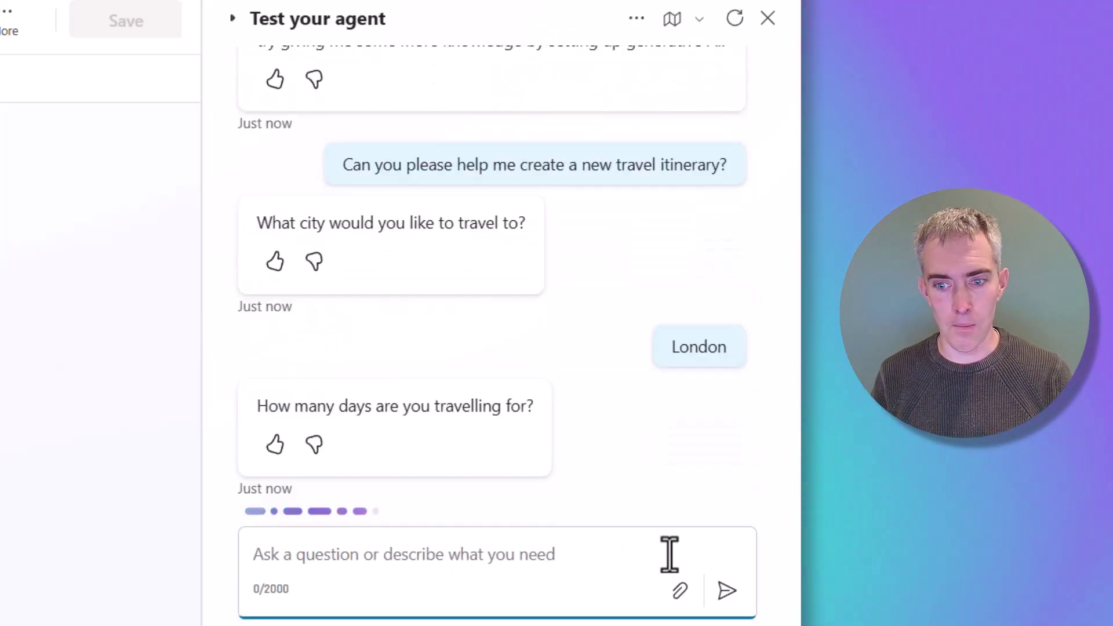
type("7")
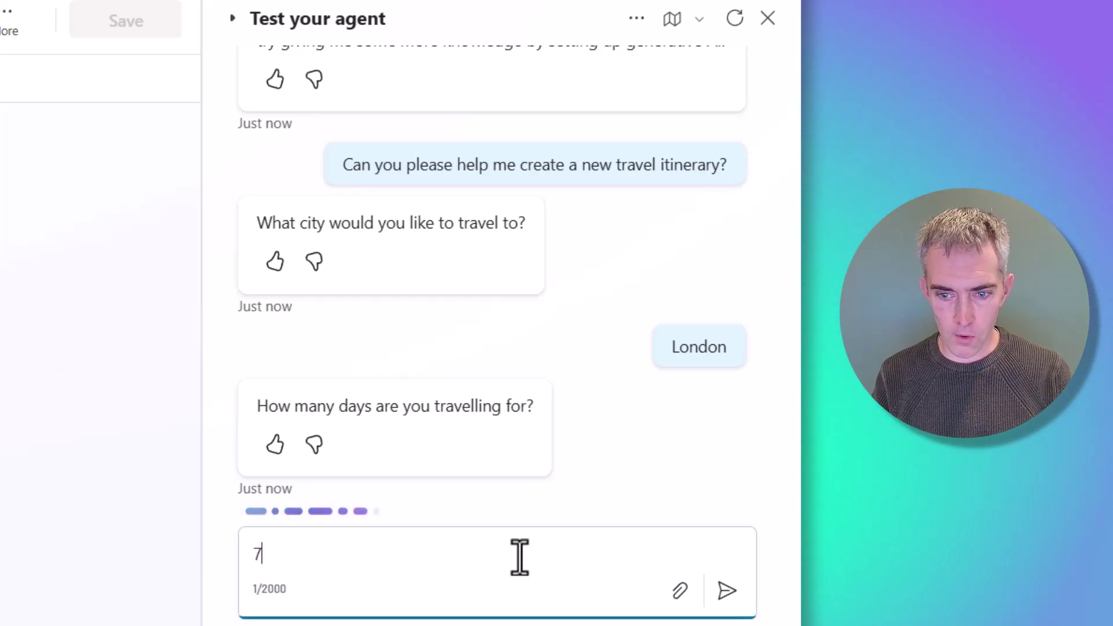
key("Return")
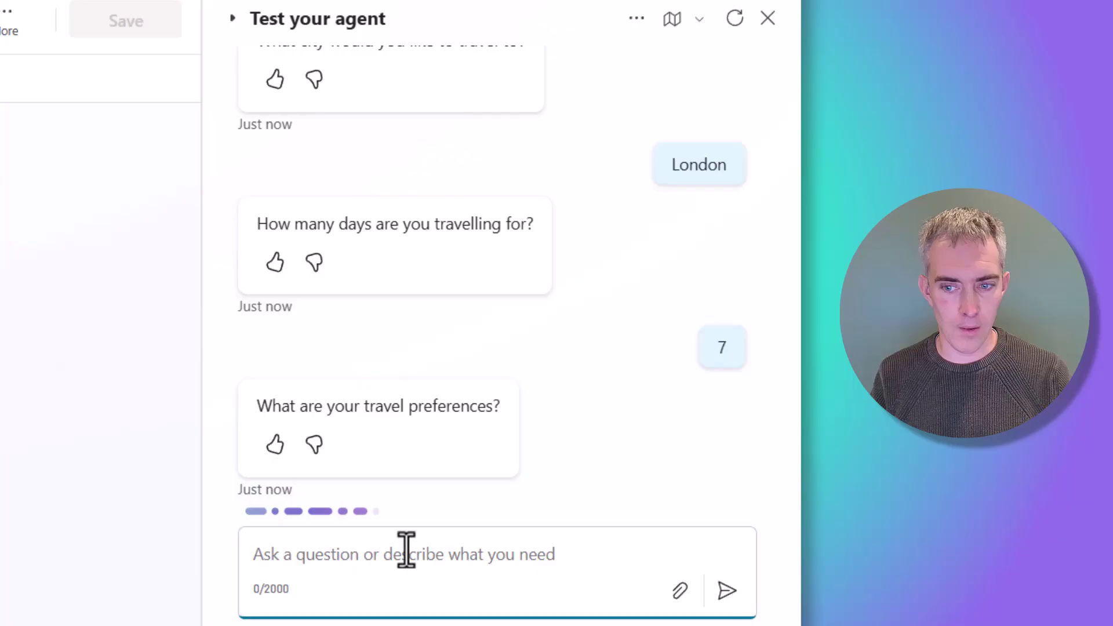
type("Must allow cats")
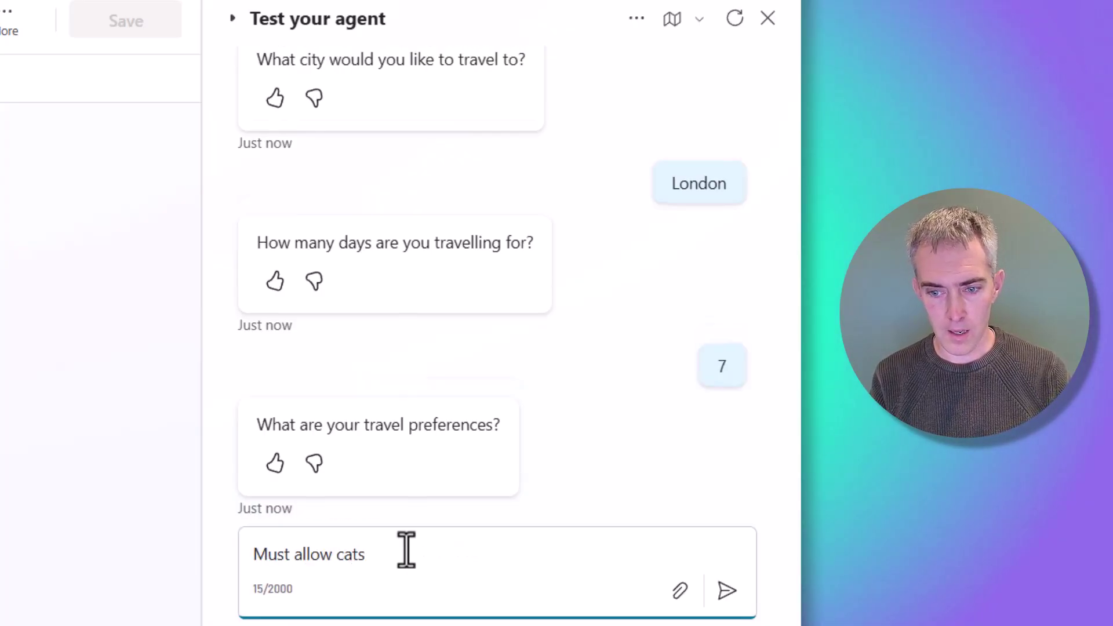
Send 'Must allow cats' and scroll through the returned 7-day cat-friendly London itinerary
left_click(726, 592)
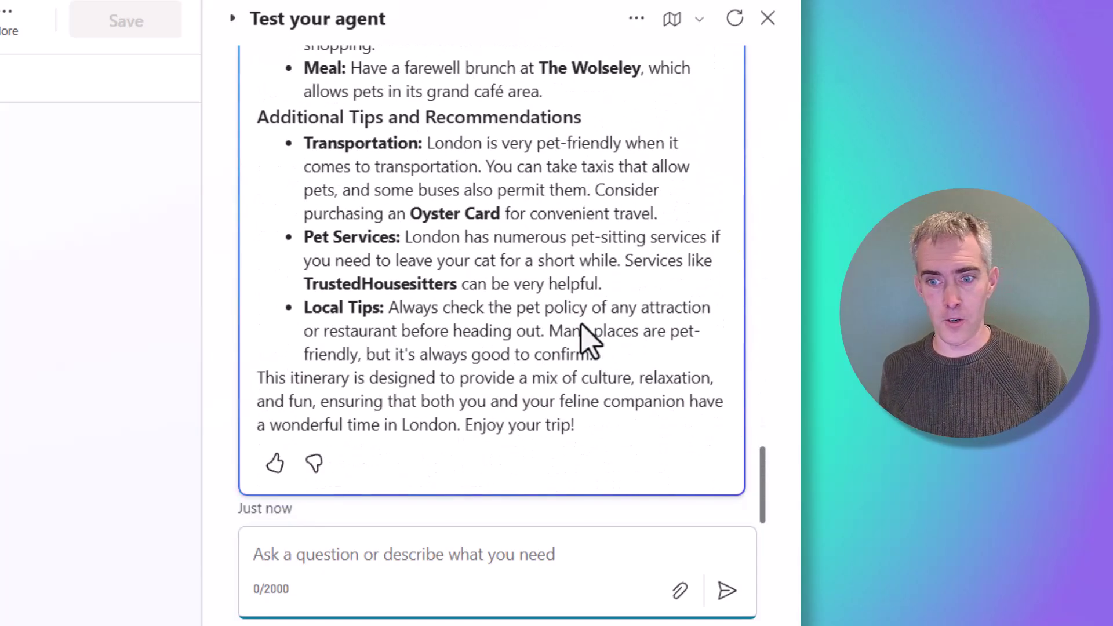
scroll(577, 319, "up", 18)
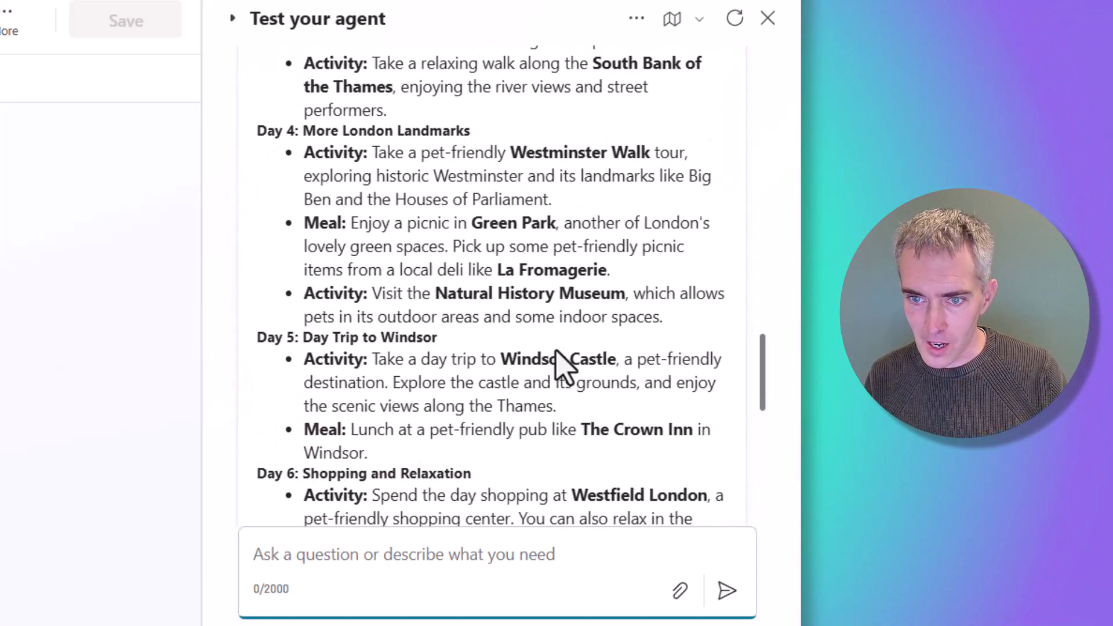
scroll(555, 361, "up", 5)
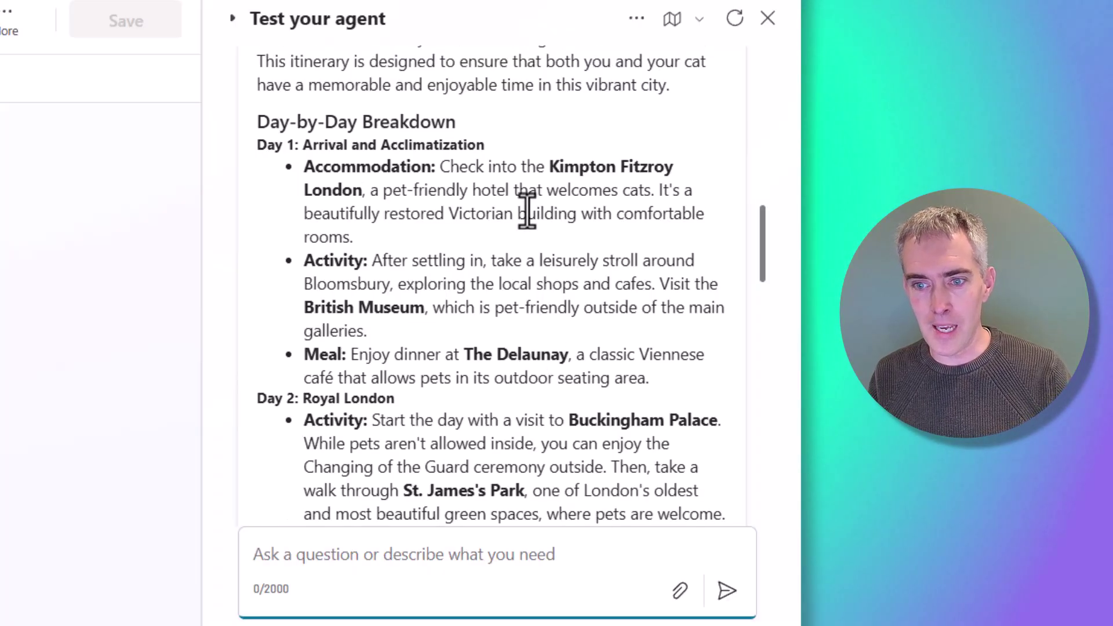
scroll(387, 298, "down", 3)
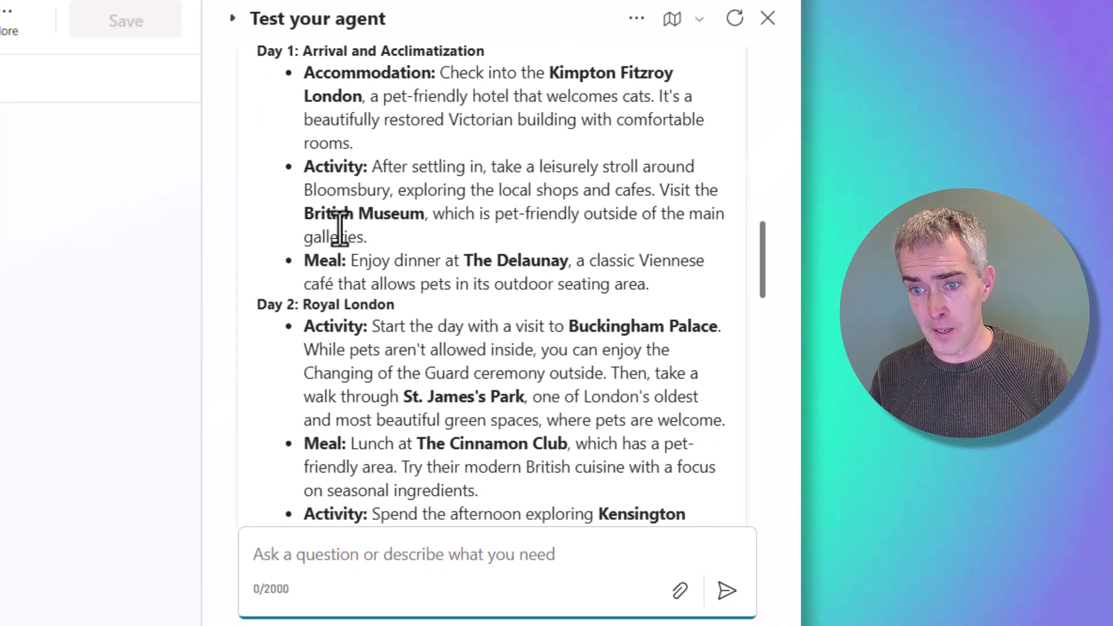
scroll(516, 273, "down", 3)
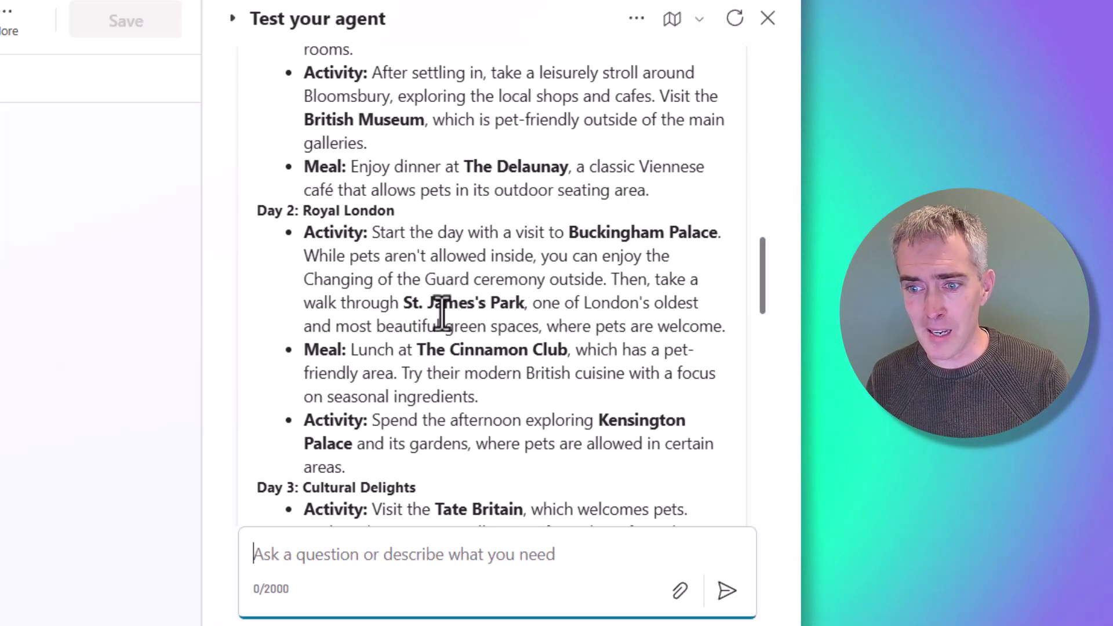
scroll(444, 314, "down", 5)
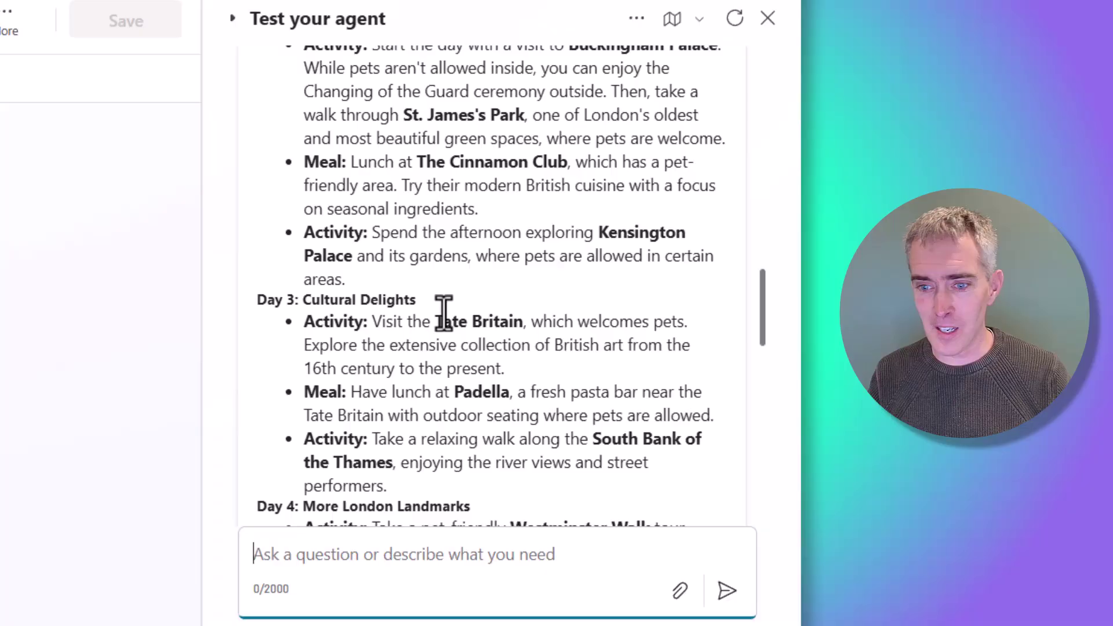
scroll(442, 315, "down", 5)
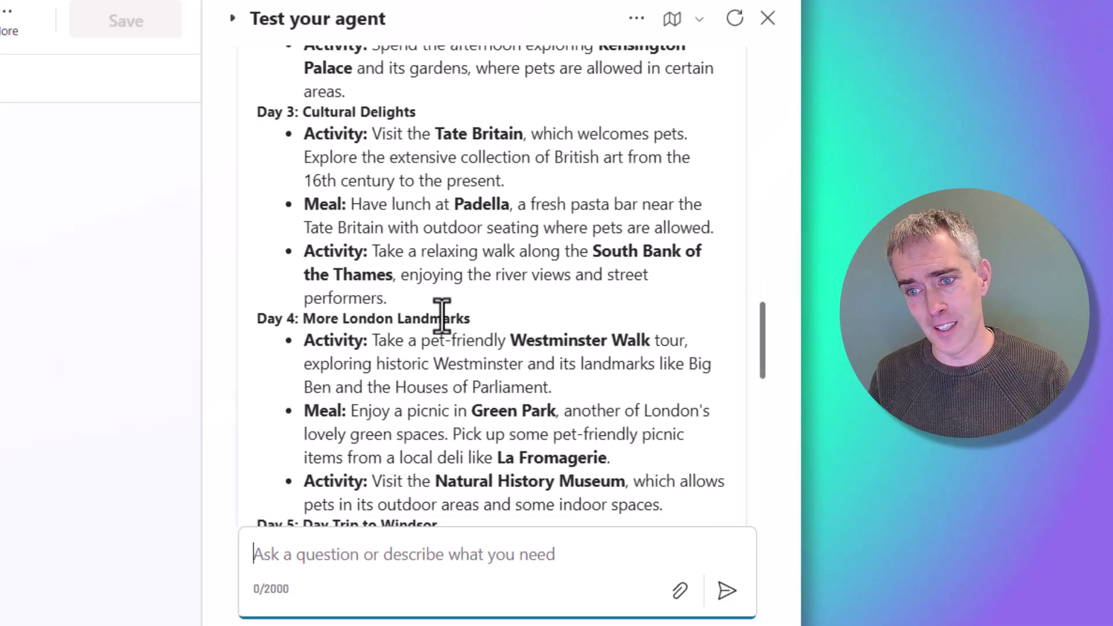
scroll(447, 332, "down", 20)
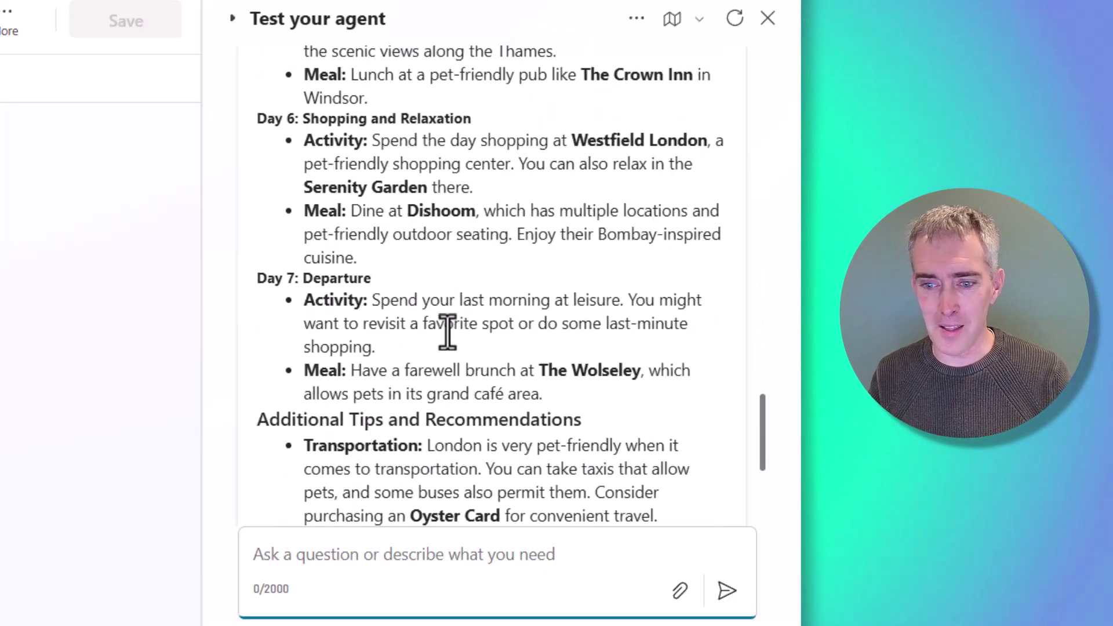